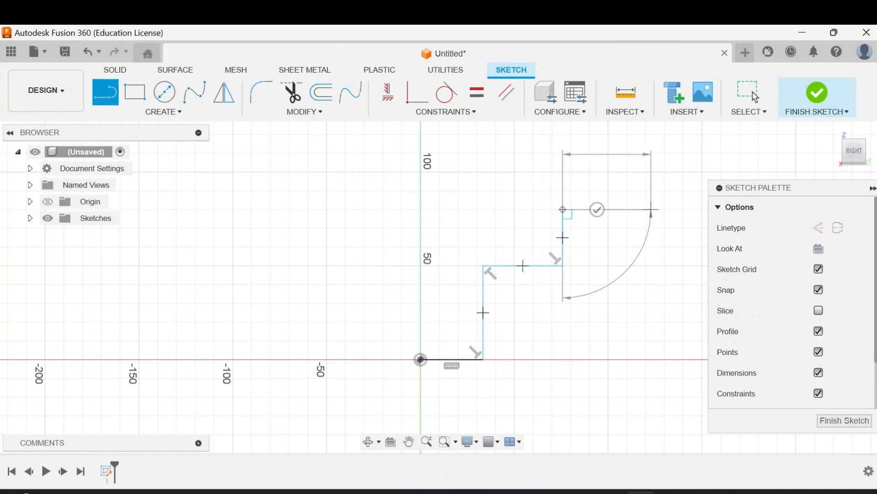
# Continue the stepped line profile with a horizontal segment, a short vertical riser and a top line back to the vertical axis
pyautogui.click(651, 209)
pyautogui.click(651, 159)
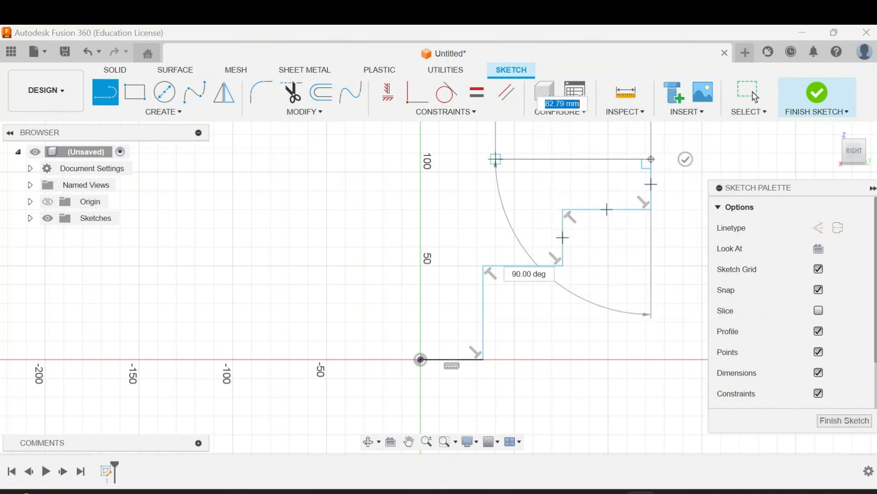
pyautogui.click(421, 159)
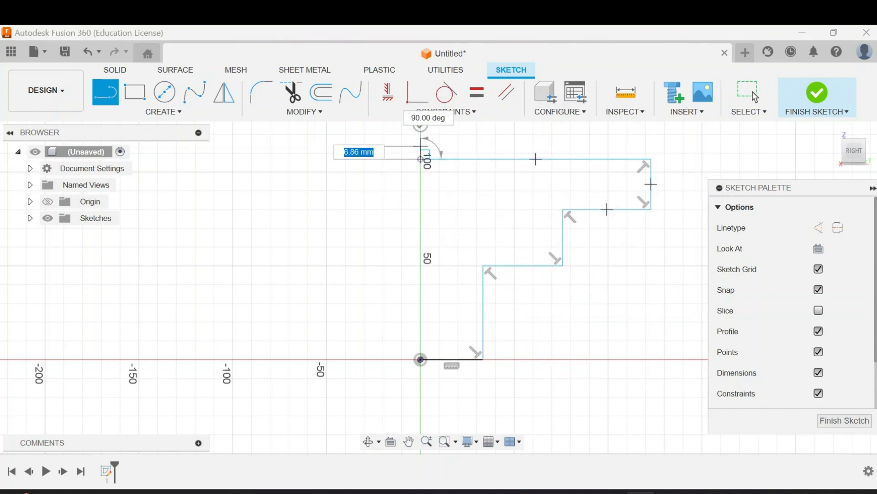
pyautogui.press('Escape')
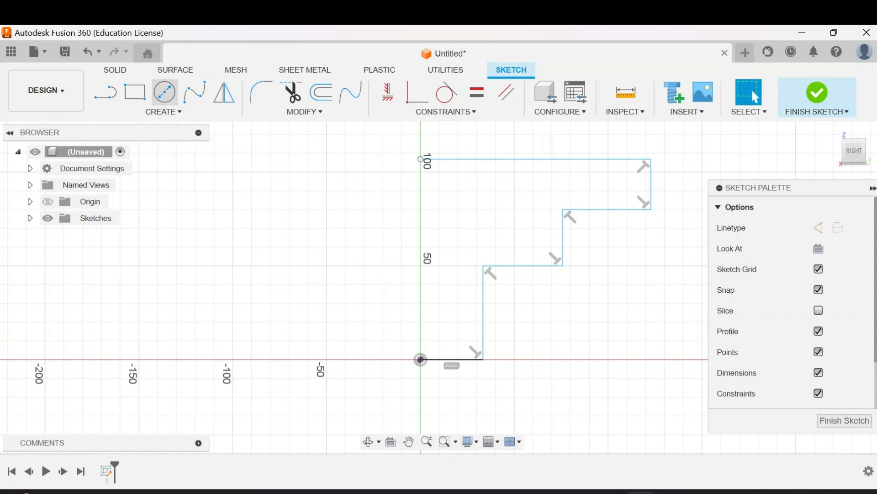
# Dimension the profile's bottom edge, starting at the origin, to 30 mm
pyautogui.click(164, 111)
pyautogui.click(136, 336)
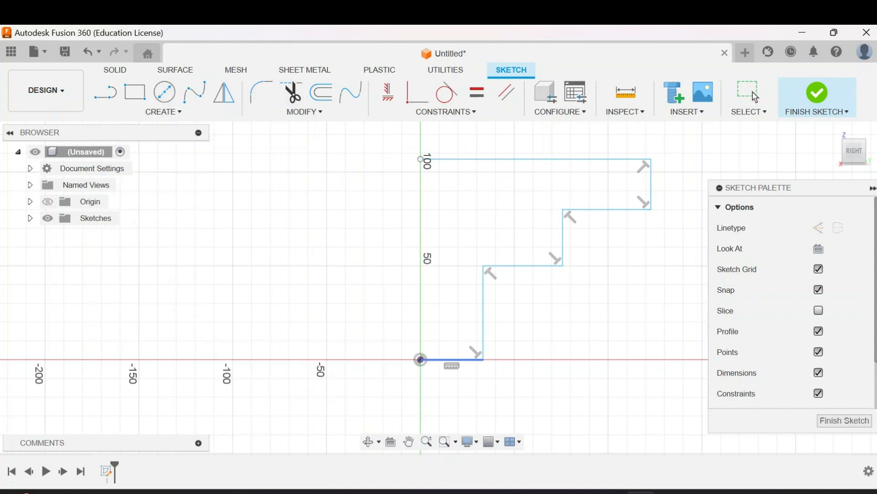
pyautogui.click(450, 360)
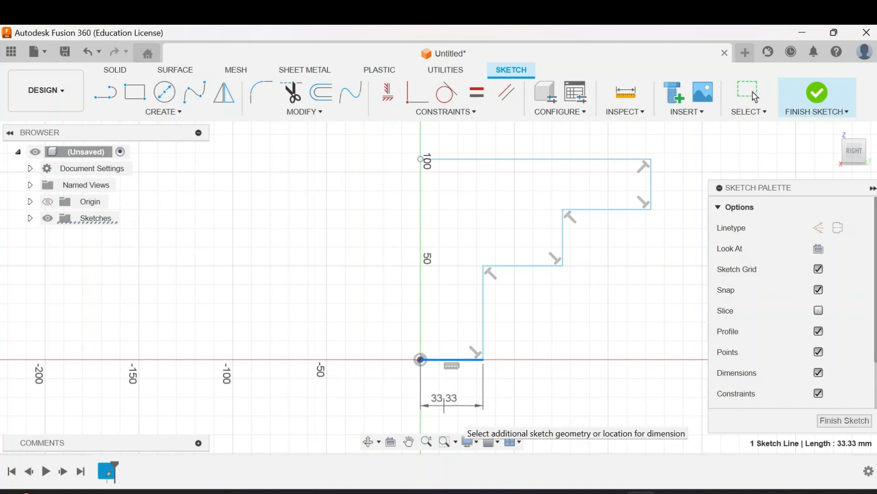
pyautogui.click(444, 404)
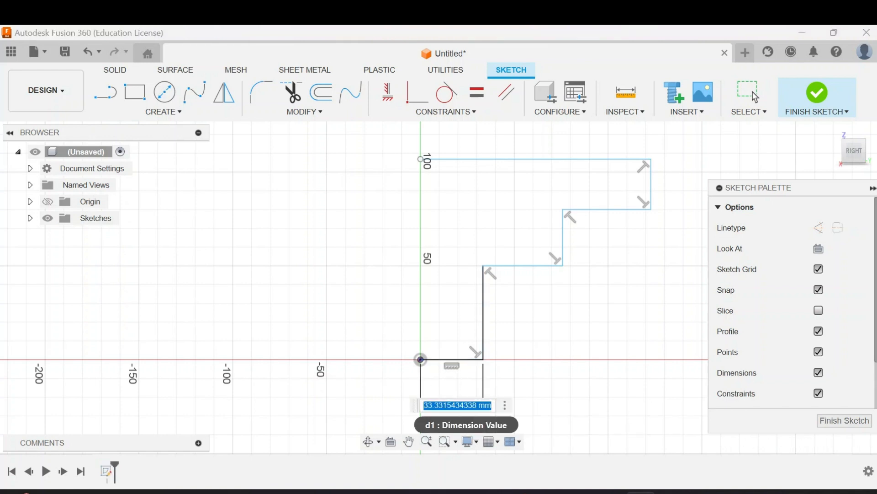
pyautogui.press('Return')
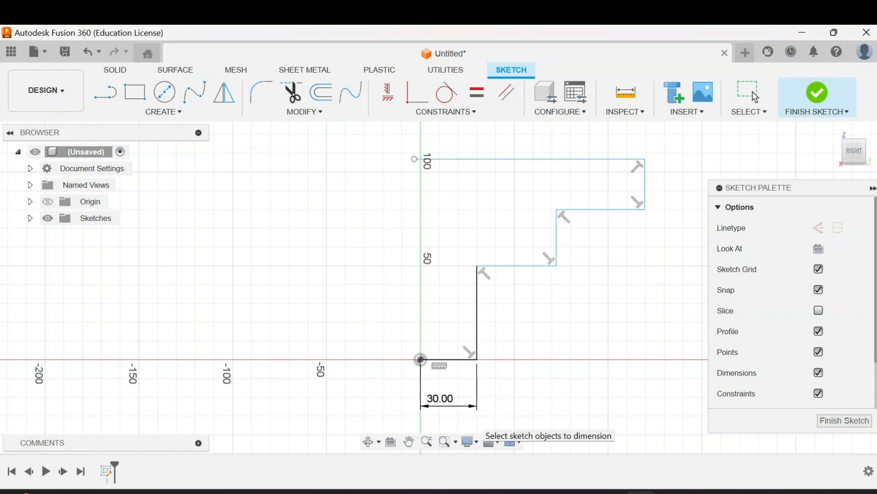
# Dimension the horizontal distances from the origin to the second and outermost vertical edges as 60 mm and 150 mm (300/2)
pyautogui.click(420, 359)
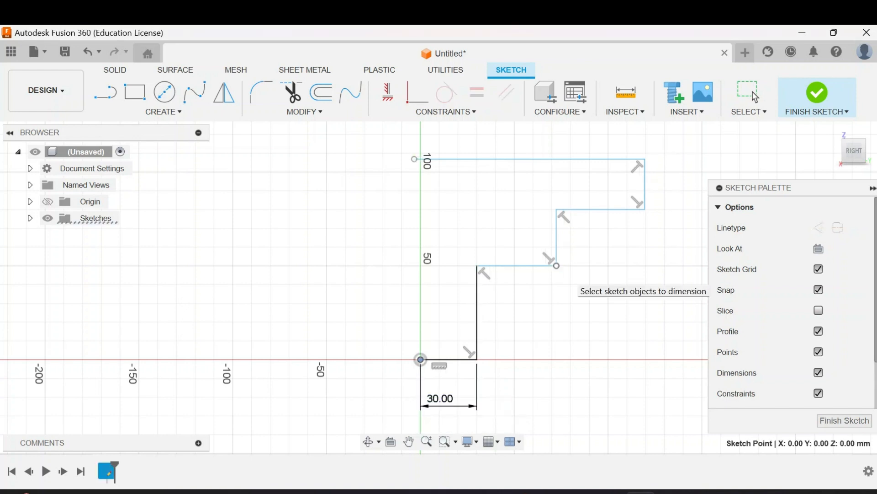
pyautogui.click(557, 266)
pyautogui.click(539, 386)
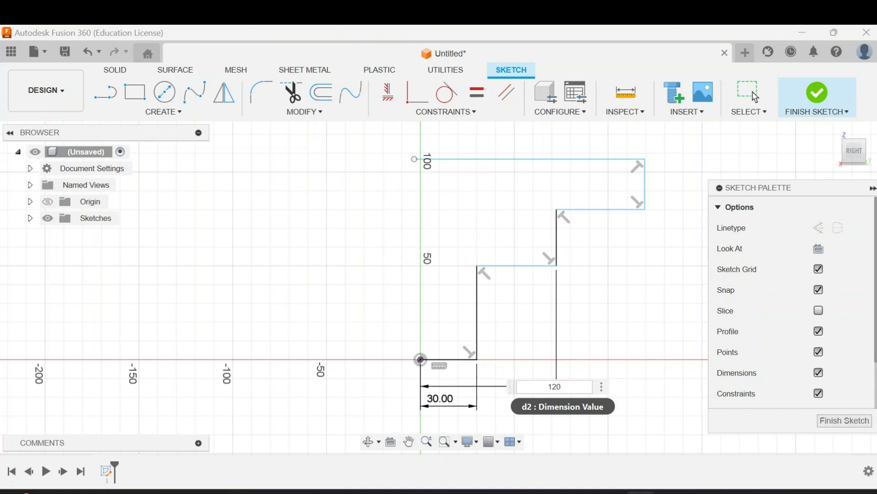
pyautogui.press('Return')
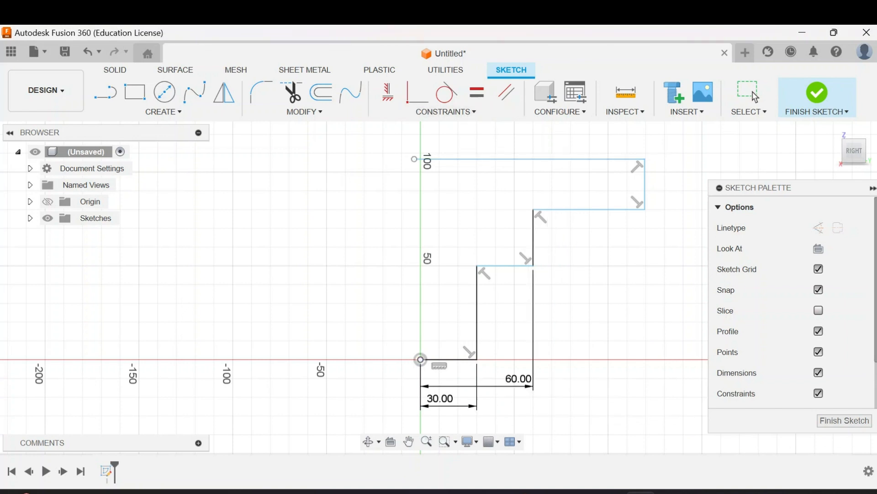
pyautogui.click(645, 159)
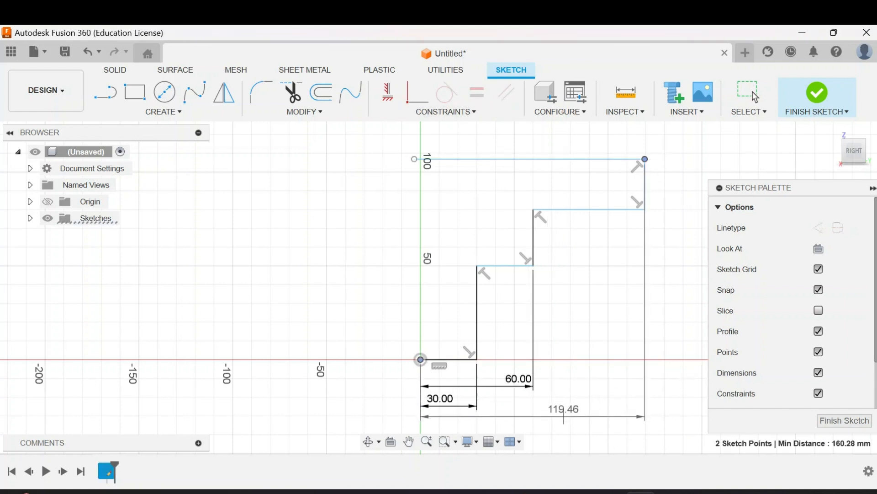
pyautogui.click(539, 419)
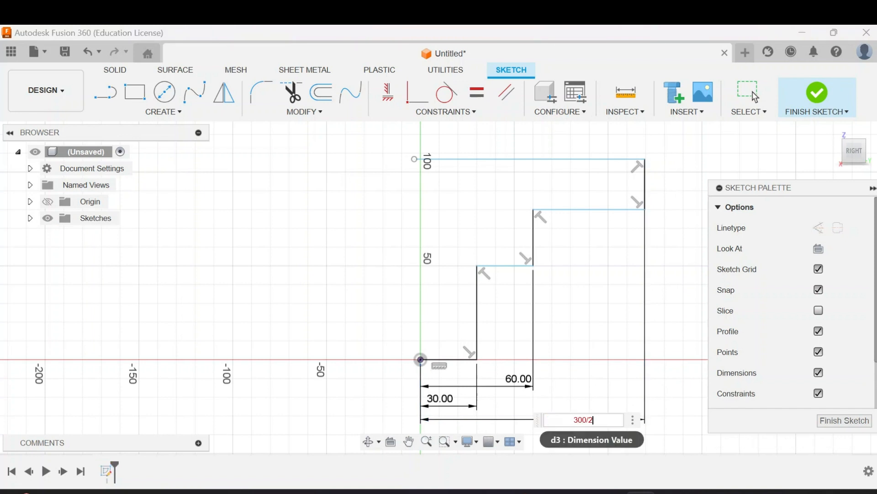
pyautogui.press('Return')
# Delete the long horizontal line along the top of the profile
pyautogui.scroll(3, 534, 243)
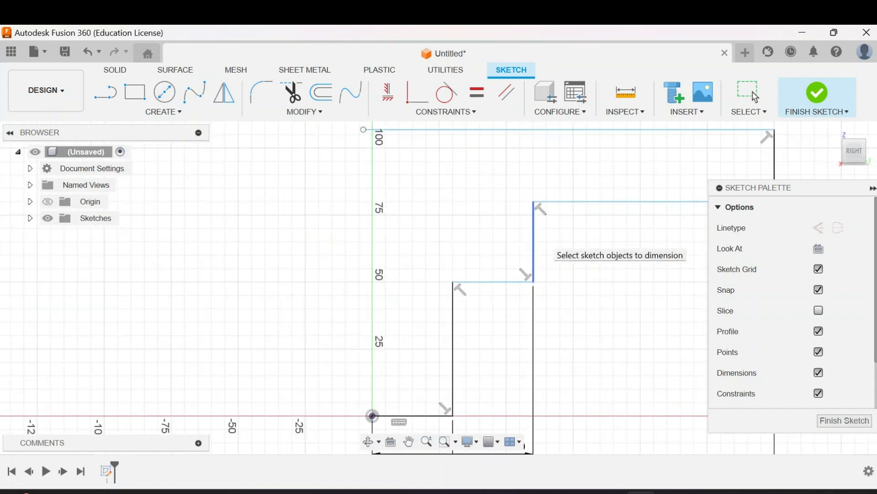
pyautogui.scroll(-7, 525, 249)
pyautogui.moveTo(517, 282); pyautogui.dragTo(463, 260, button='middle')
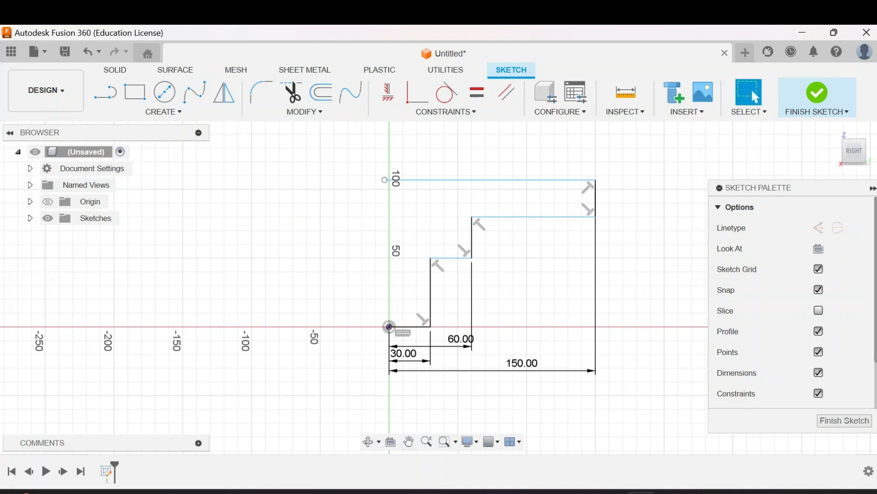
pyautogui.press('Delete')
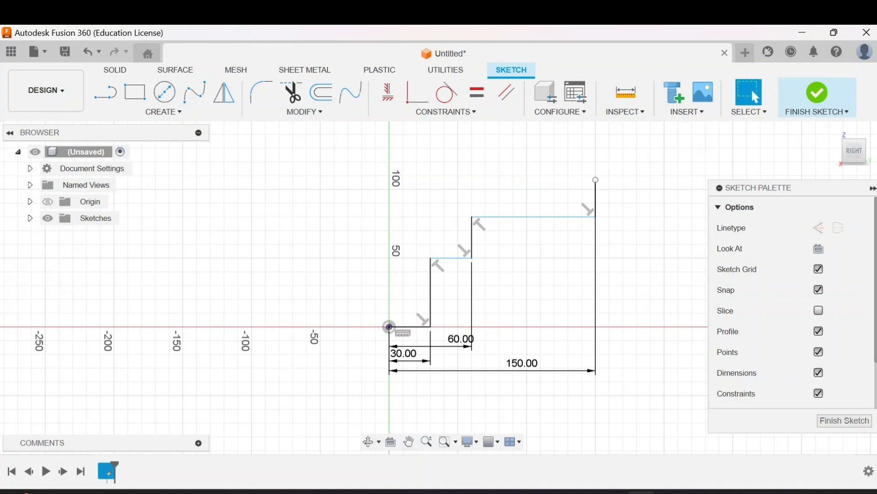
# Draw a stepped top edge from the outermost upper corner: horizontal inward, a short rise, and horizontal to the vertical axis
pyautogui.click(595, 180)
pyautogui.click(465, 180)
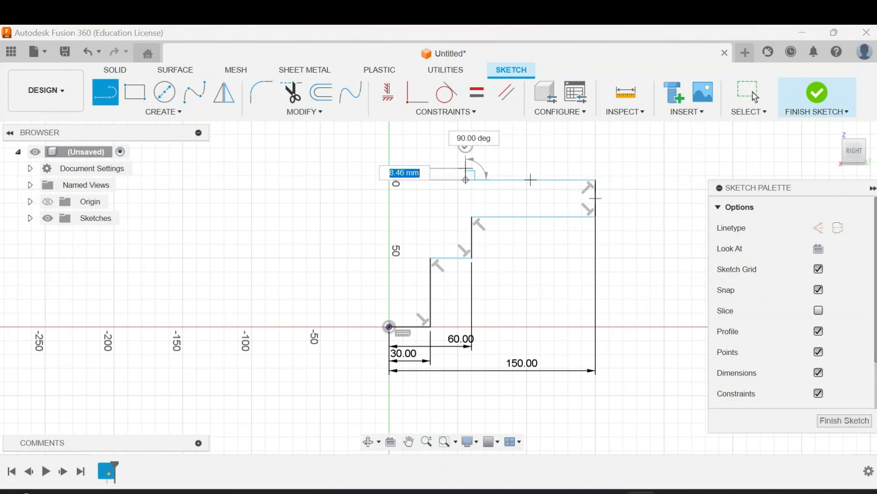
pyautogui.click(466, 162)
pyautogui.click(389, 161)
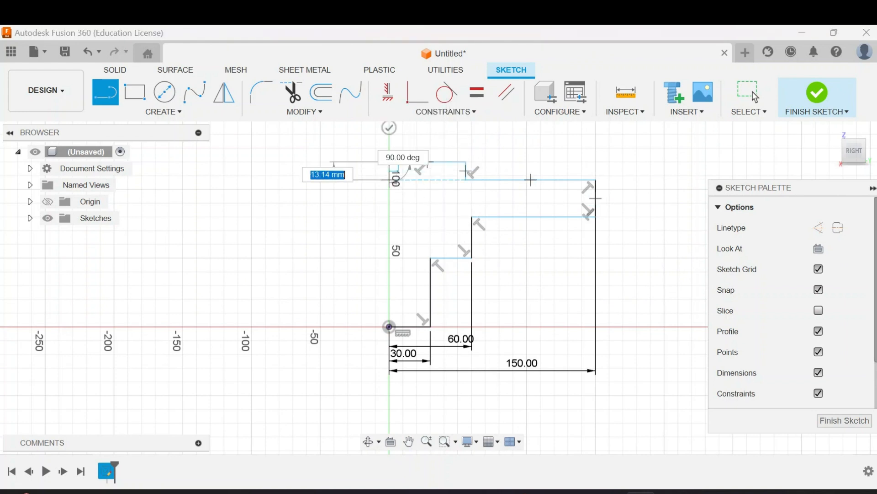
pyautogui.press('Escape')
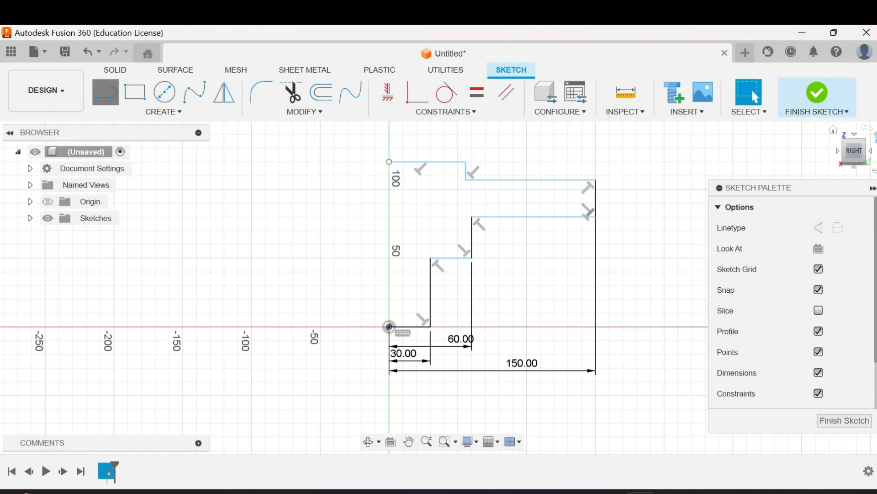
# Close the profile with a vertical line from the end of the top edge down to the origin
pyautogui.press('l')
pyautogui.click(389, 161)
pyautogui.click(389, 327)
pyautogui.press('Escape')
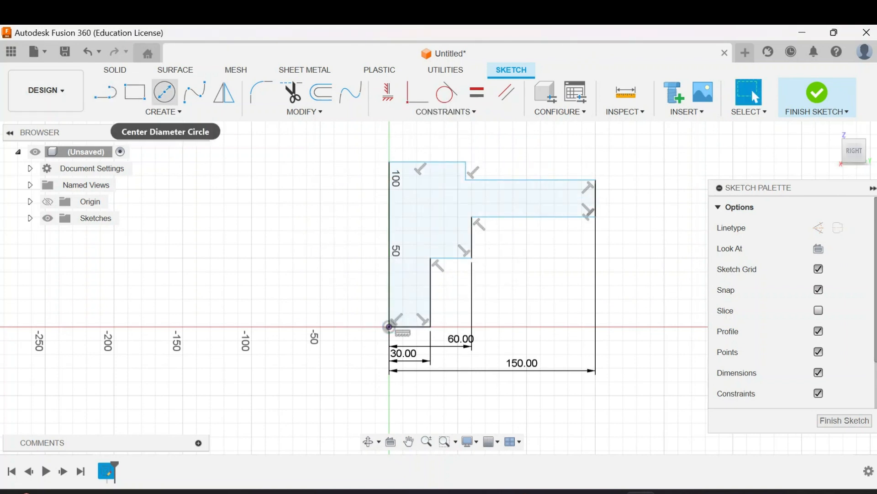
# Dimension the raised top edge's length to 50 mm
pyautogui.click(163, 111)
pyautogui.click(138, 335)
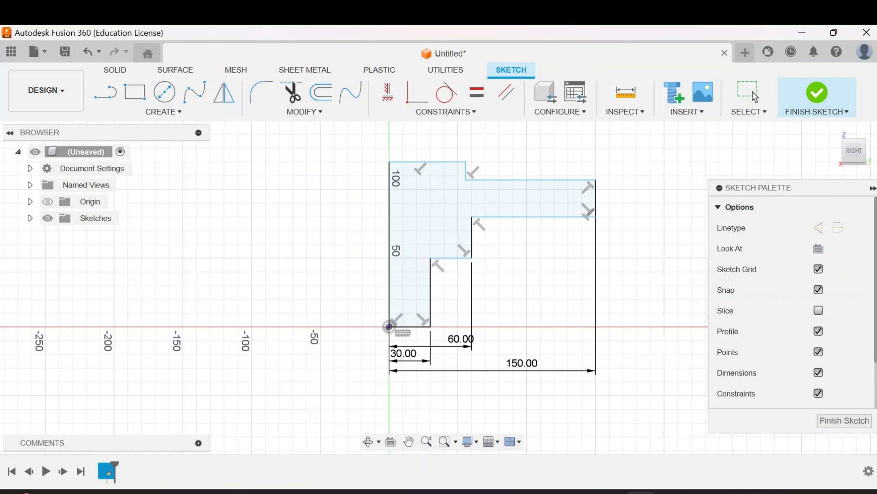
pyautogui.click(427, 161)
pyautogui.click(430, 137)
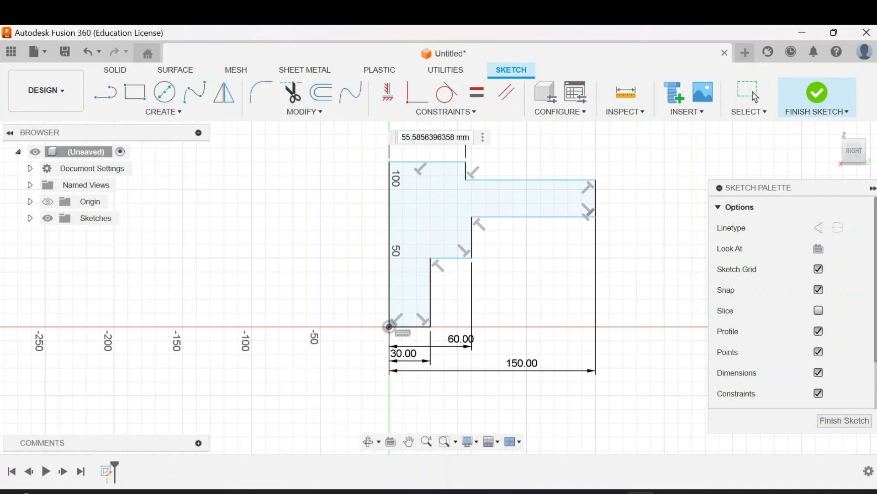
pyautogui.press('Return')
pyautogui.doubleClick(420, 131)
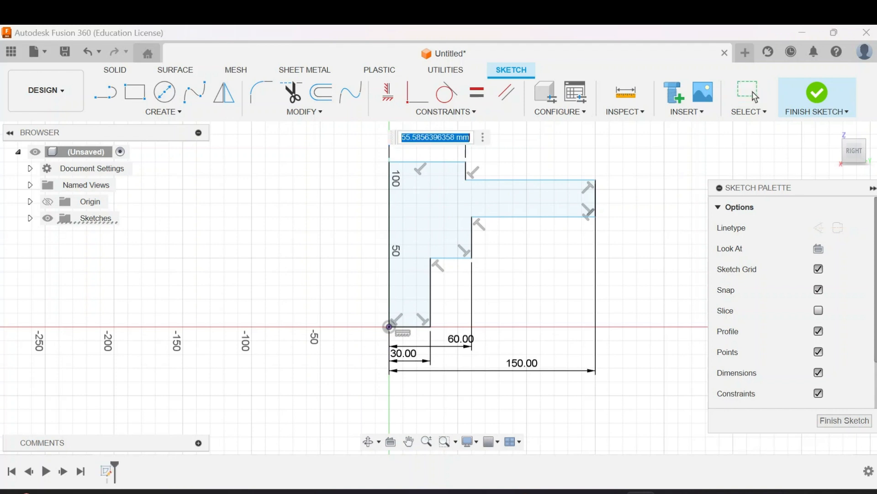
pyautogui.press('Return')
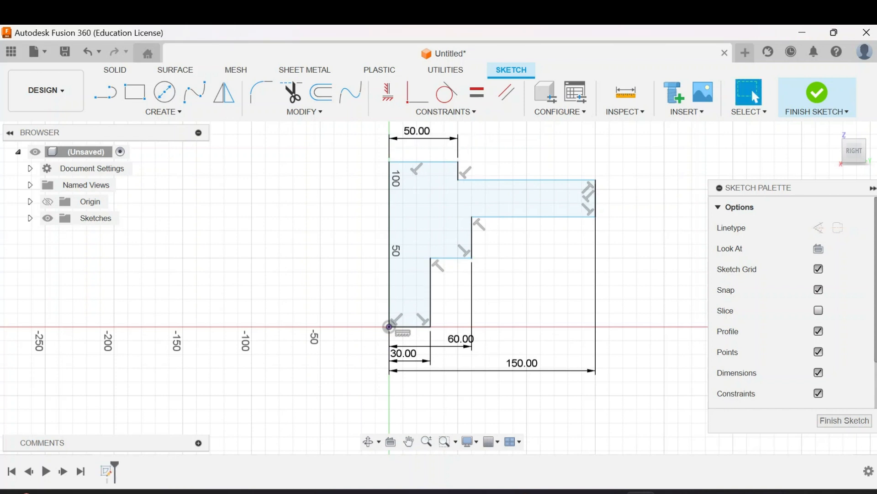
# Fillet the inner corner of the lowest step with a 10 mm radius
pyautogui.click(261, 92)
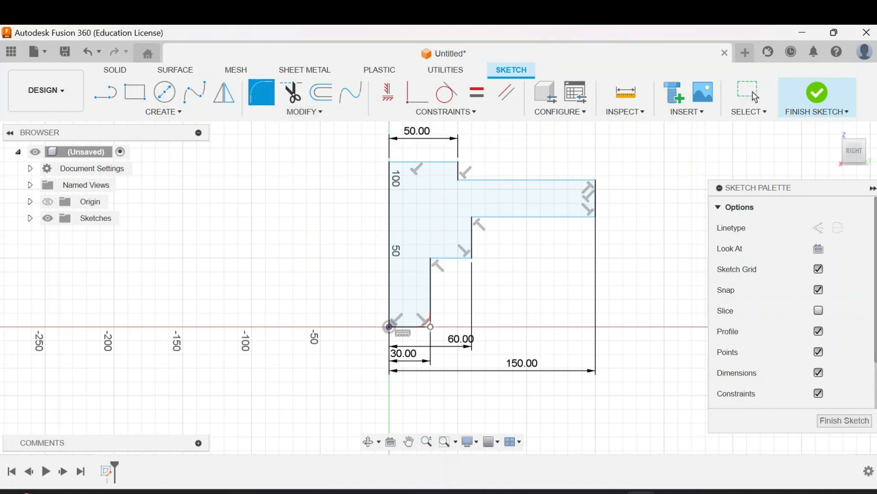
pyautogui.click(430, 258)
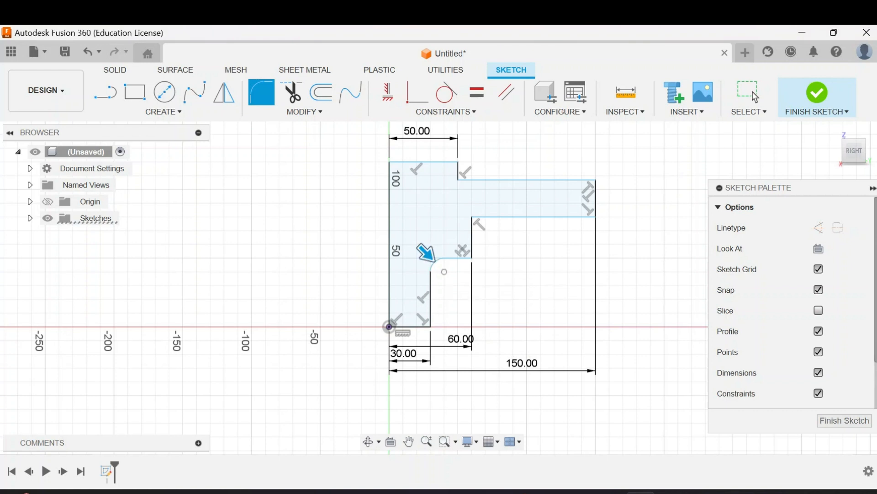
pyautogui.press('Return')
# Fillet both corners of the second riser with a 5 mm radius and move the R10 dimension label clear of the geometry
pyautogui.click(261, 93)
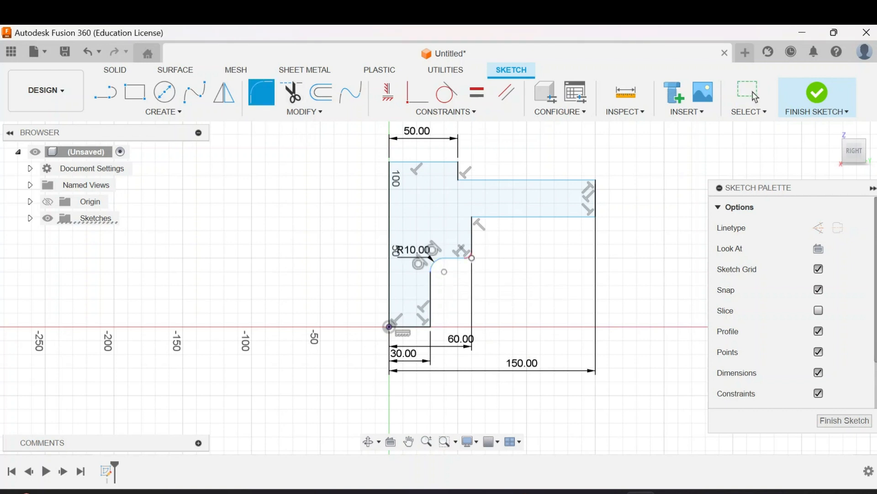
pyautogui.click(473, 258)
pyautogui.write('5')
pyautogui.press('Return')
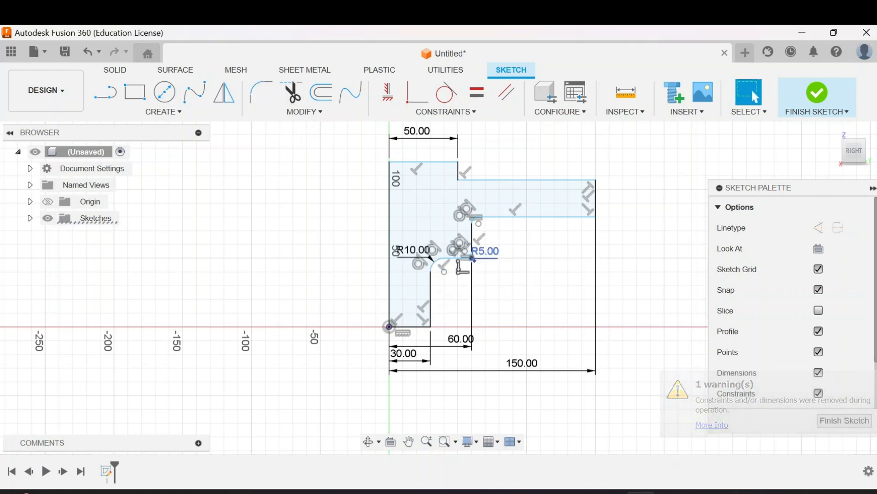
pyautogui.moveTo(414, 250); pyautogui.dragTo(398, 238)
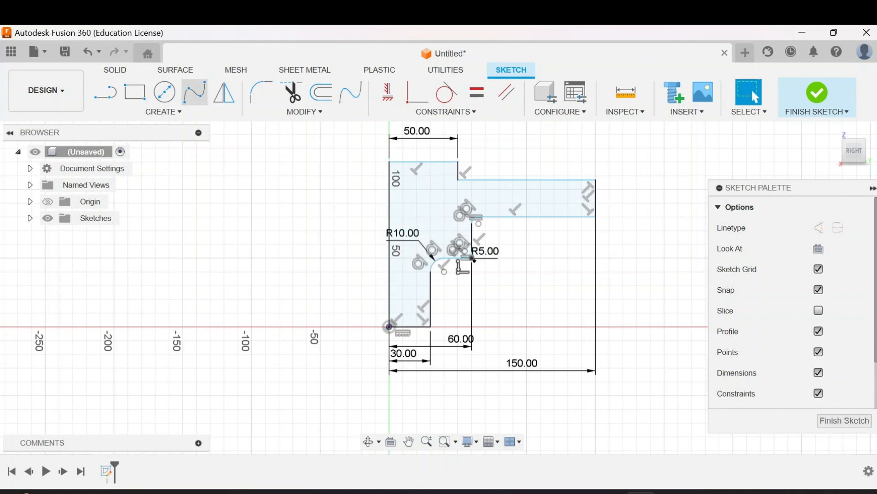
# Dimension the vertical distance from the profile's bottom edge to the first step at 50 mm
pyautogui.click(163, 111)
pyautogui.click(137, 336)
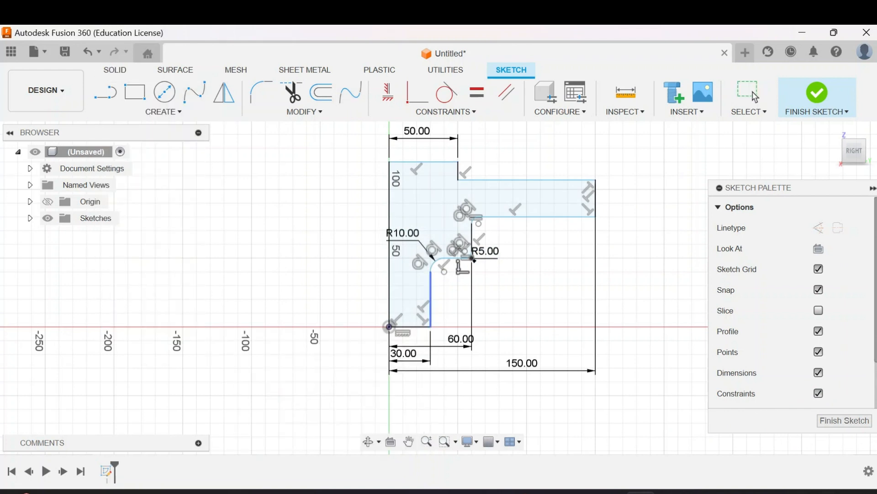
pyautogui.click(430, 326)
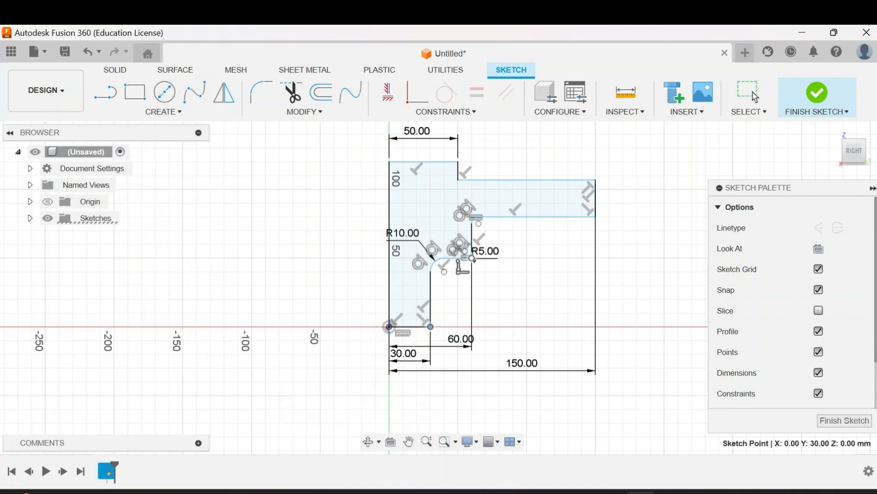
pyautogui.click(532, 281)
pyautogui.press('Return')
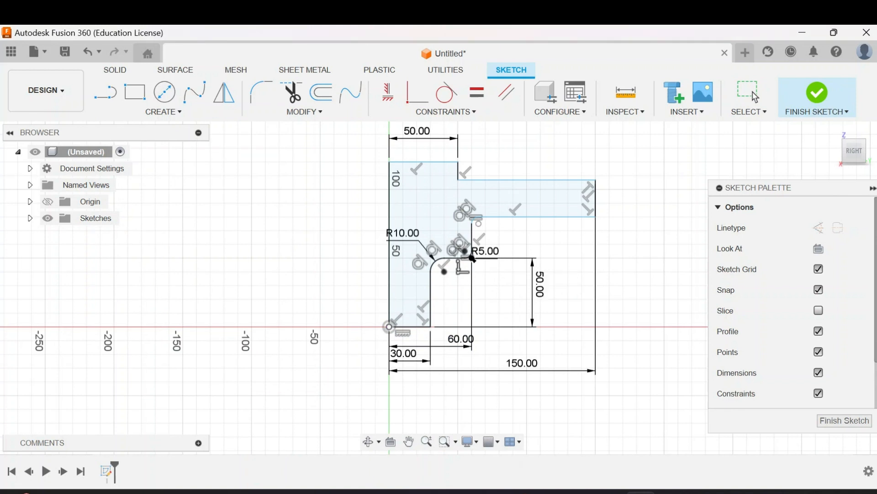
# Set the vertical distance between the first step and the flange's underside to 20 mm
pyautogui.click(471, 258)
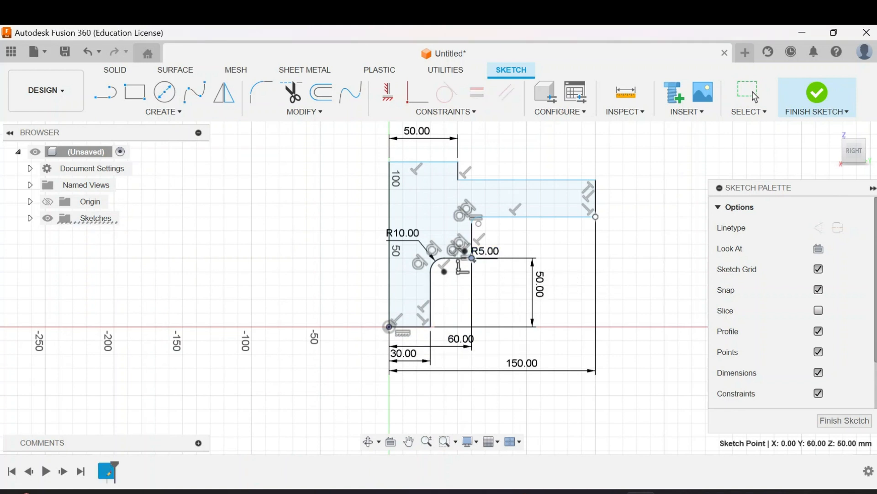
pyautogui.click(595, 216)
pyautogui.click(646, 238)
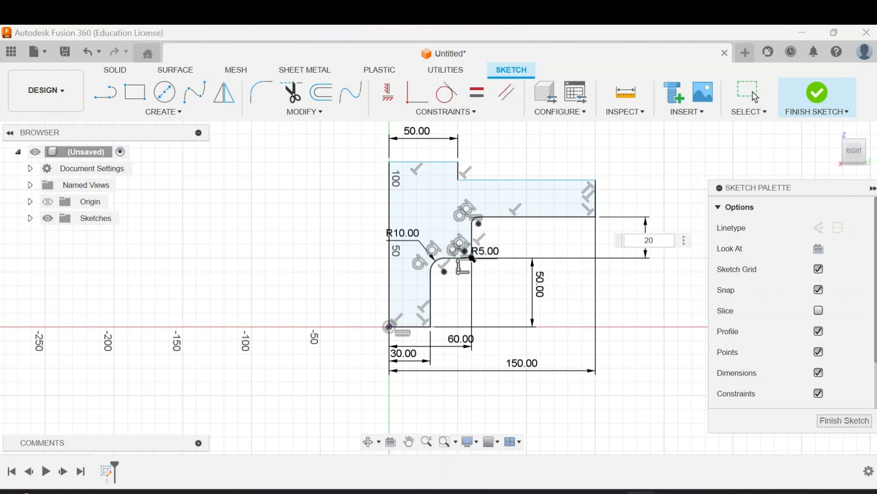
pyautogui.write('20')
pyautogui.press('Return')
# Dimension the flange's thickness along its outer edge at 30 mm
pyautogui.click(596, 179)
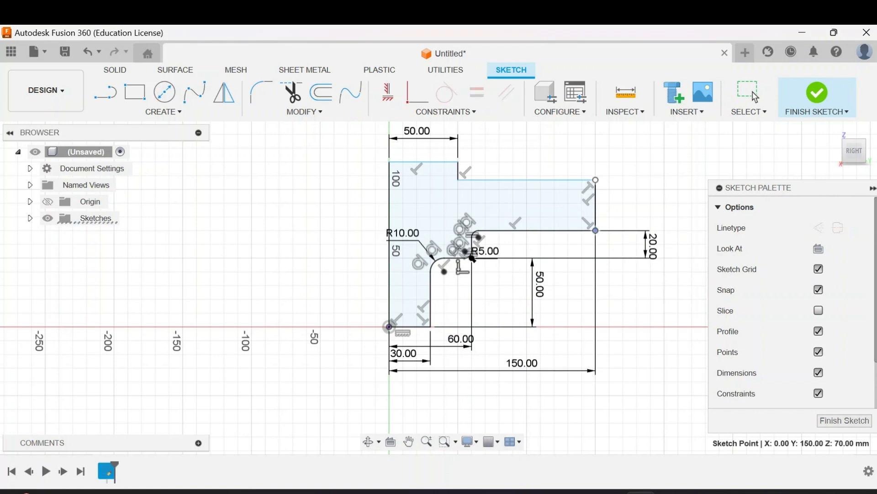
pyautogui.click(649, 209)
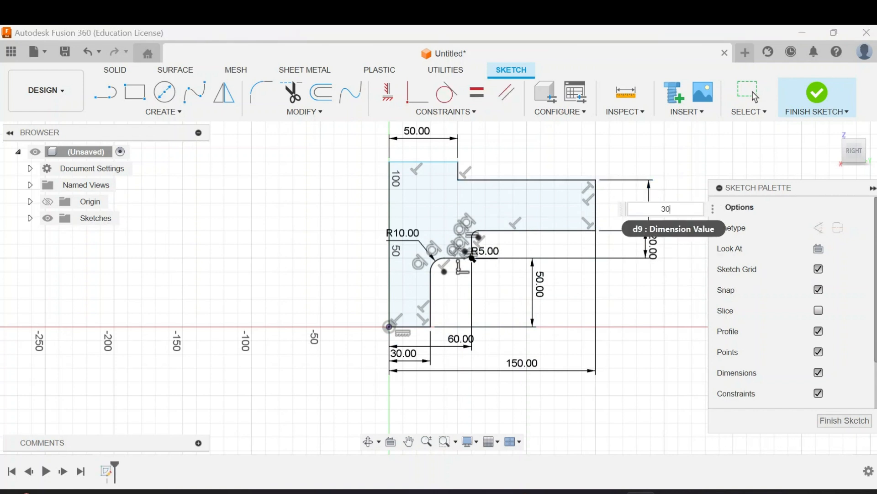
pyautogui.press('Return')
# Set the boss's height above the flange's upper edge to 30 mm and finish the sketch
pyautogui.click(458, 162)
pyautogui.click(458, 188)
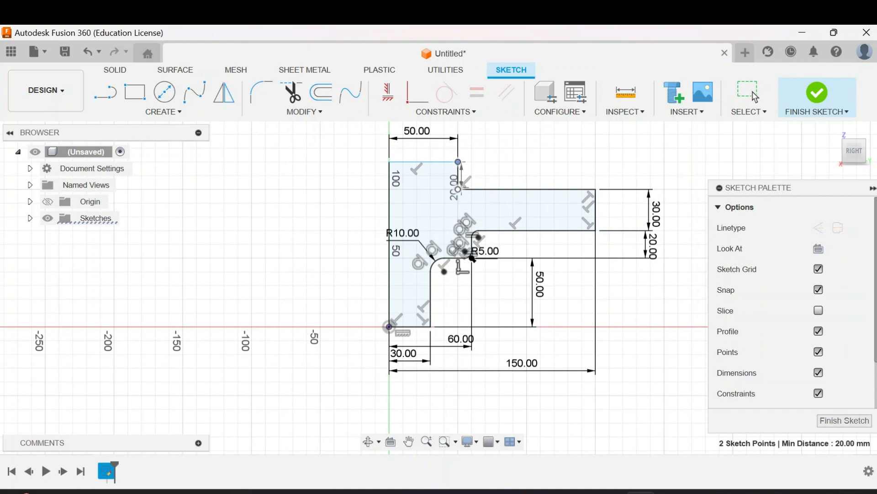
pyautogui.click(674, 192)
pyautogui.write('30')
pyautogui.press('Return')
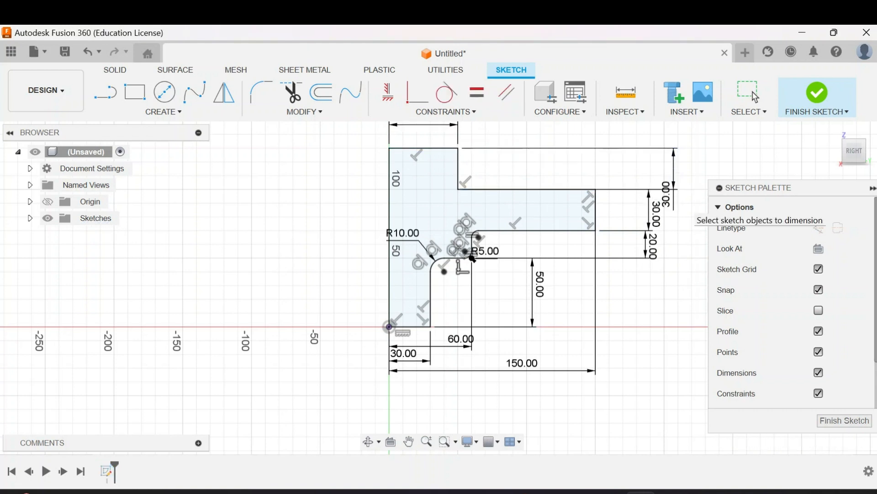
pyautogui.click(844, 420)
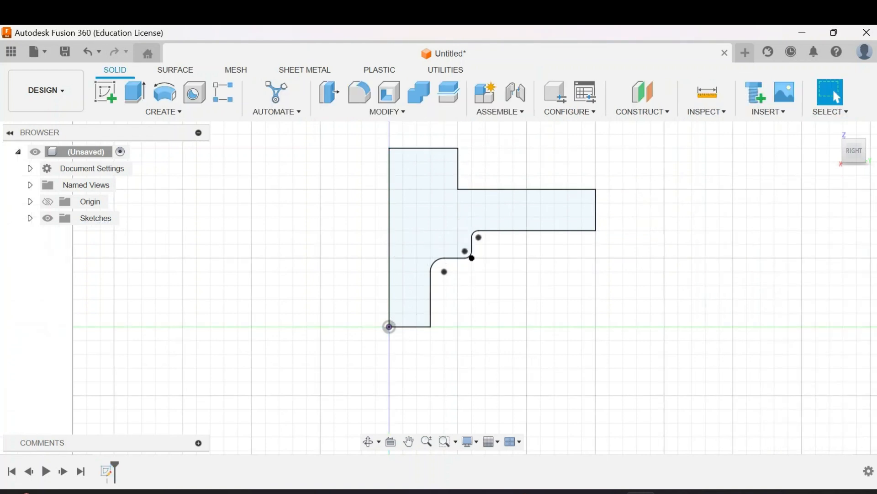
# Revolve the profile a full 360° around its vertical inner edge as a new body
pyautogui.click(165, 93)
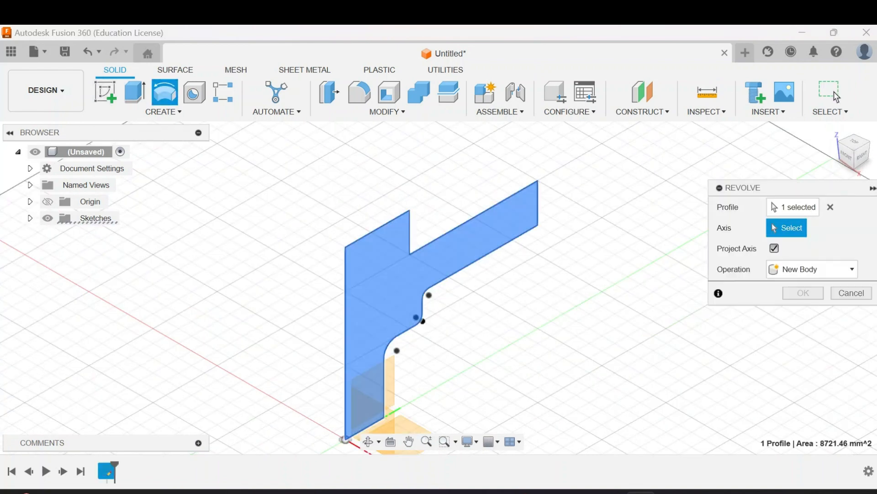
pyautogui.click(345, 318)
pyautogui.scroll(3, 345, 319)
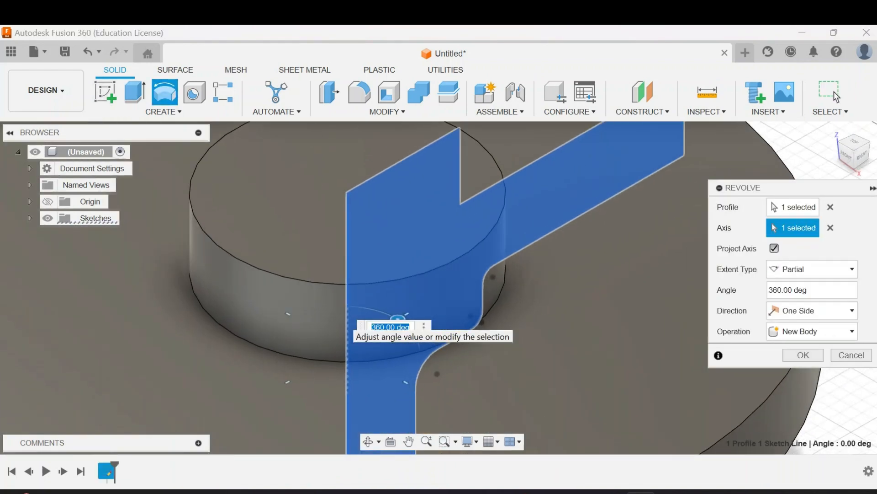
pyautogui.scroll(-2, 248, 292)
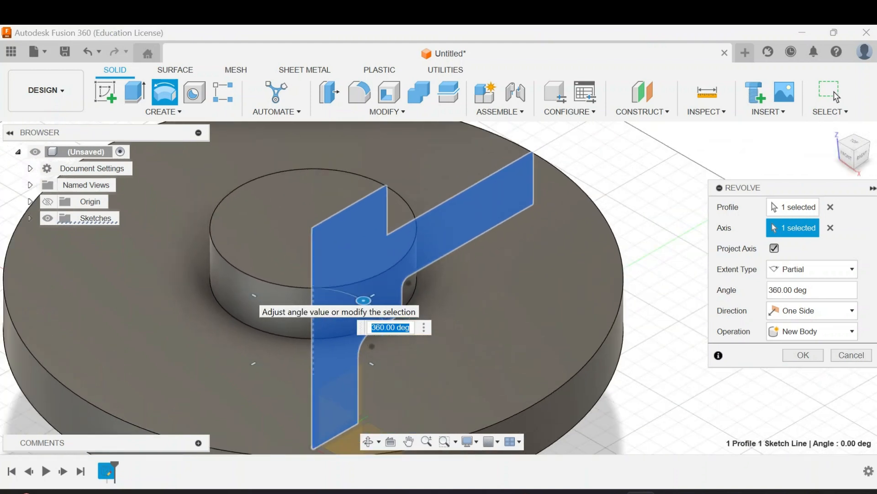
pyautogui.scroll(-3, 248, 292)
pyautogui.moveTo(248, 292); pyautogui.dragTo(404, 263, button='middle')
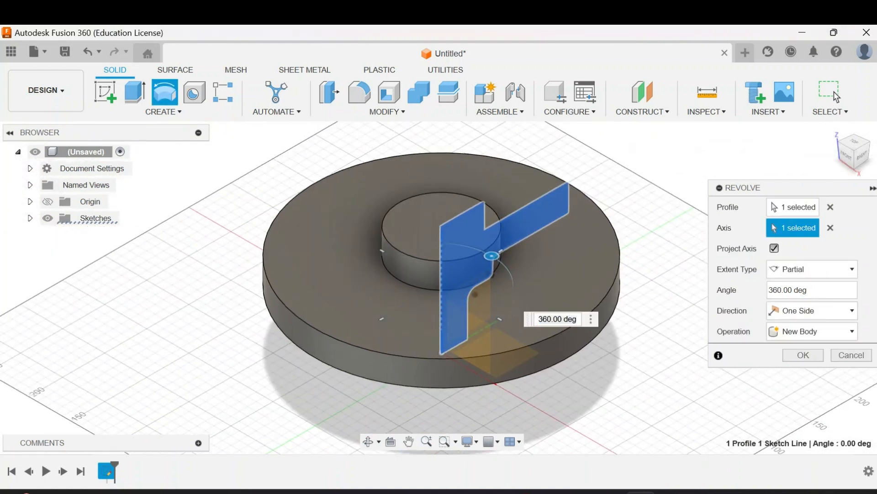
pyautogui.click(804, 355)
# Hide the layout grid and return to the home view
pyautogui.click(834, 130)
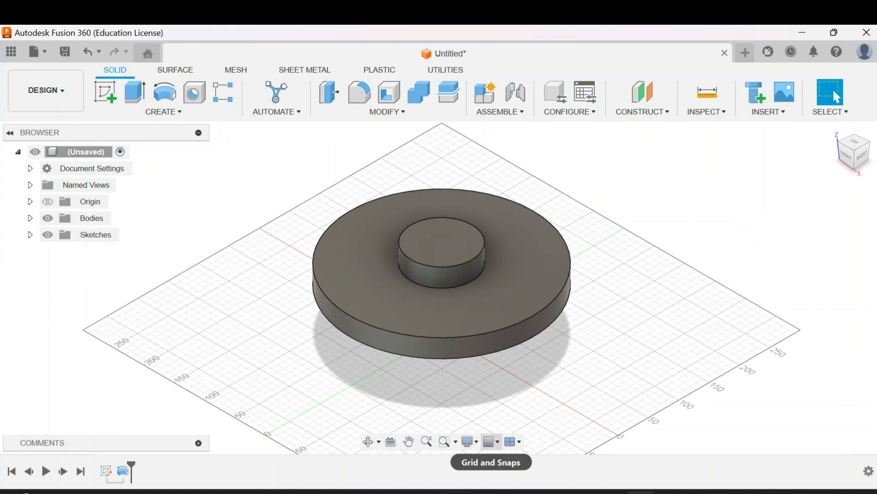
pyautogui.click(491, 441)
pyautogui.click(516, 361)
pyautogui.keyDown('shift'); pyautogui.moveTo(539, 338); pyautogui.dragTo(384, 267, button='middle'); pyautogui.keyUp('shift')
pyautogui.click(834, 129)
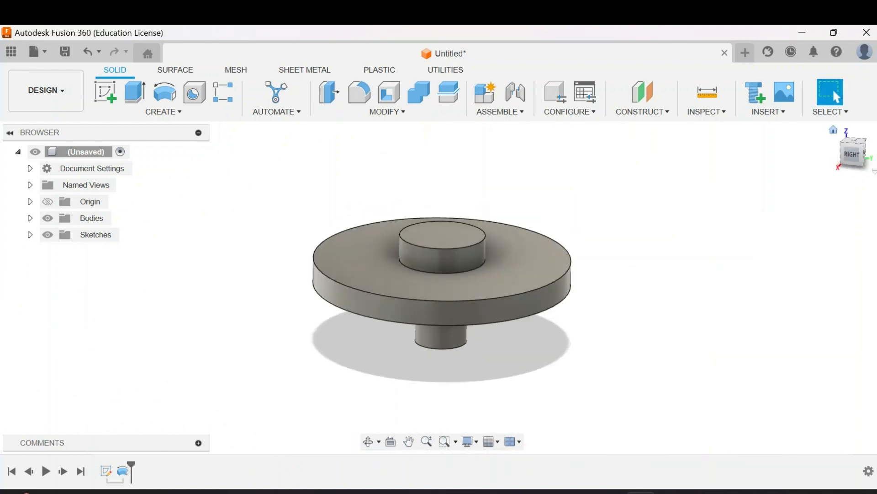
# Start a sketch on the flange's upper face and draw a 40 mm diameter circle at its center
pyautogui.click(106, 92)
pyautogui.click(441, 242)
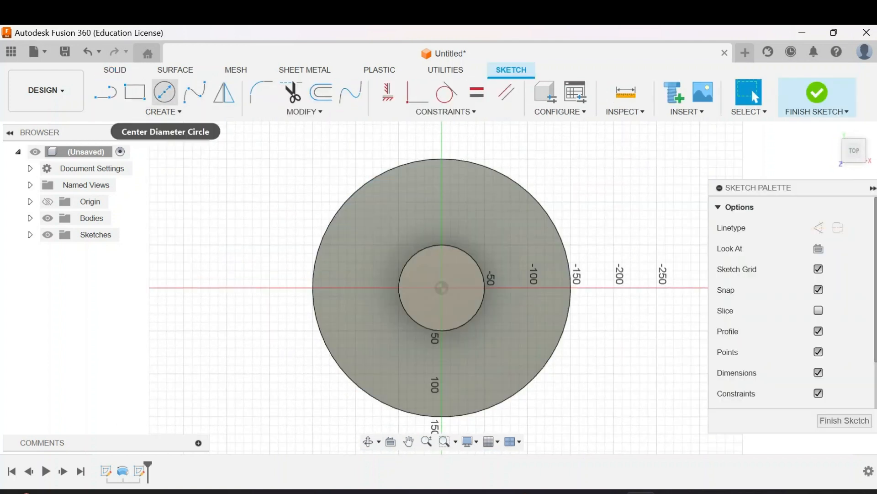
pyautogui.click(163, 111)
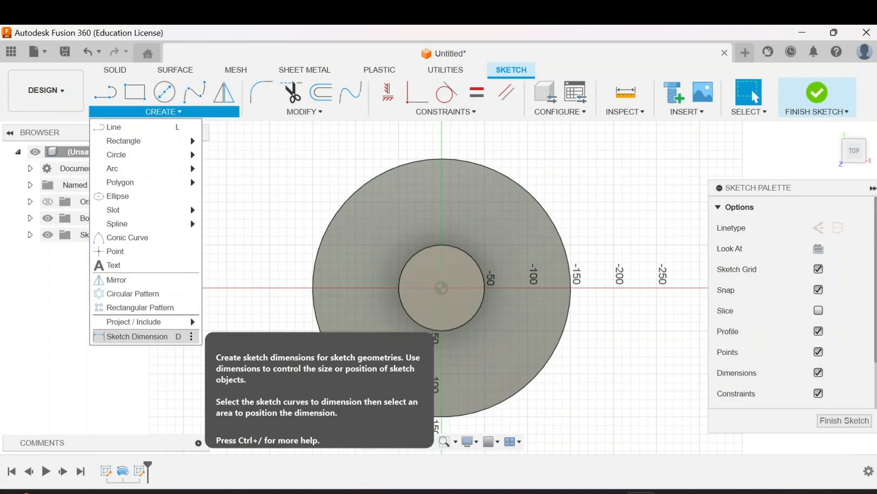
pyautogui.moveTo(137, 321)
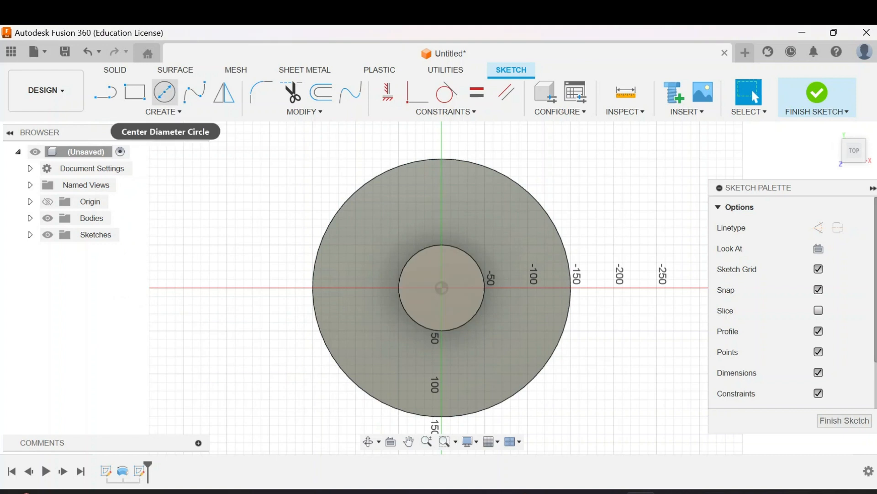
pyautogui.click(164, 92)
pyautogui.click(442, 288)
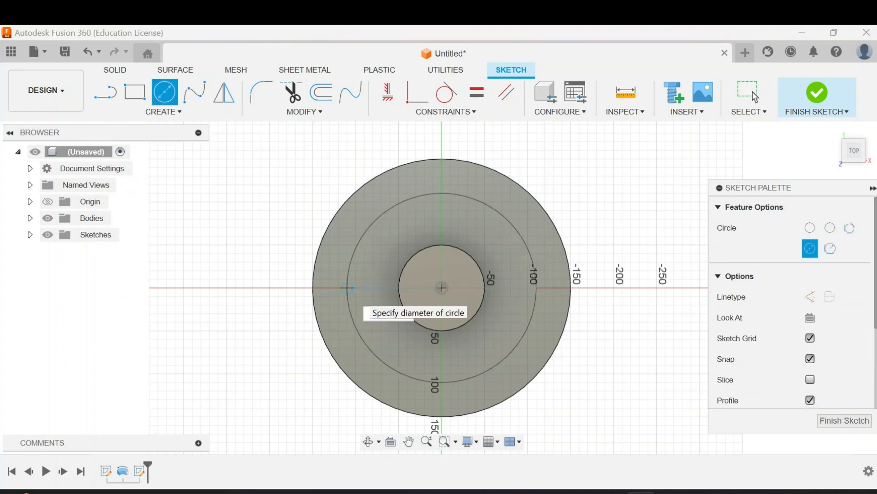
pyautogui.press('Return')
pyautogui.press('Escape')
# Draw a concentric 240 mm diameter circle and move its diameter label outside the flange
pyautogui.click(164, 92)
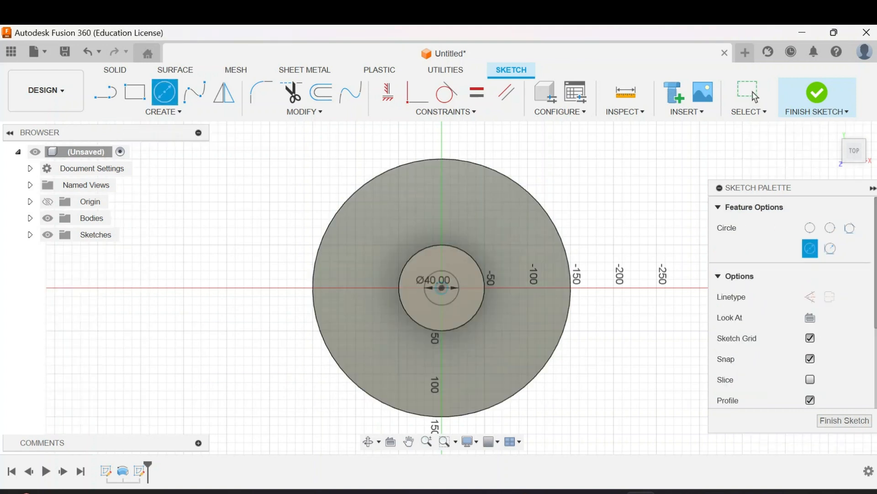
pyautogui.click(442, 288)
pyautogui.write('240')
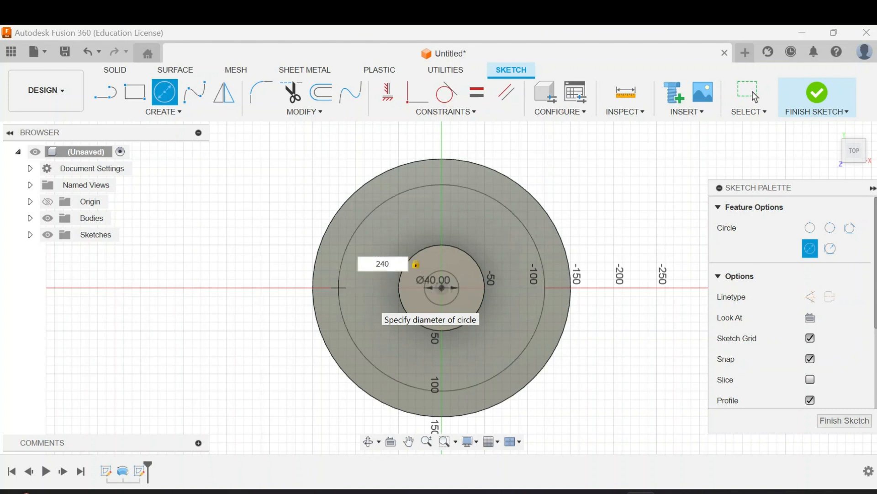
pyautogui.press('Return')
pyautogui.press('Escape')
pyautogui.press('l')
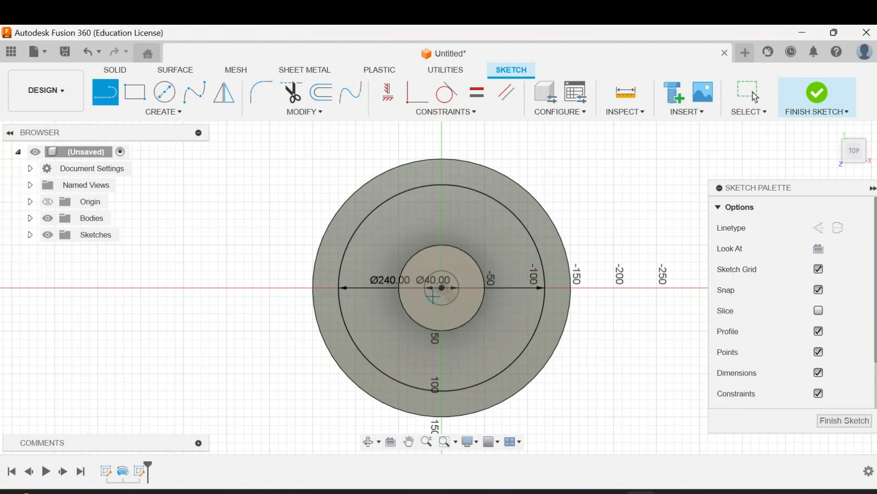
pyautogui.press('Escape')
pyautogui.moveTo(391, 279); pyautogui.dragTo(237, 218)
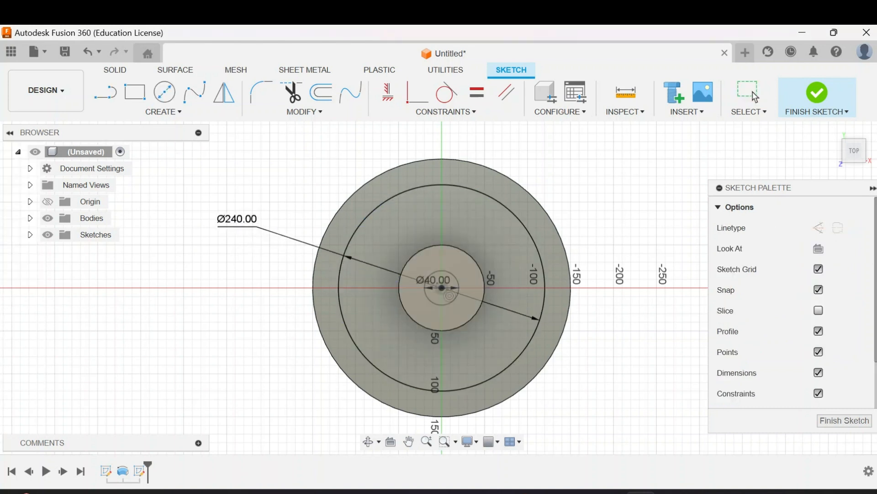
pyautogui.click(382, 265)
pyautogui.click(425, 265)
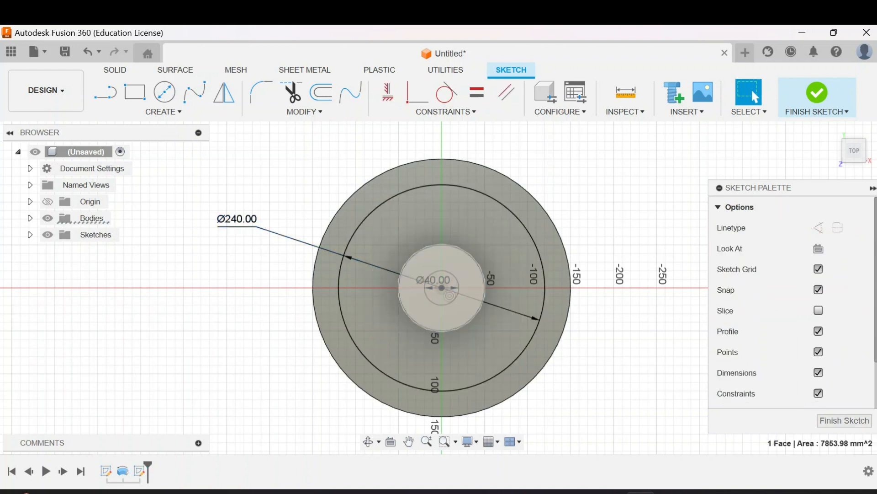
pyautogui.press('Escape')
# Draw a diagonal line about 208 mm long from the circles' center past the flange's outer edge
pyautogui.press('l')
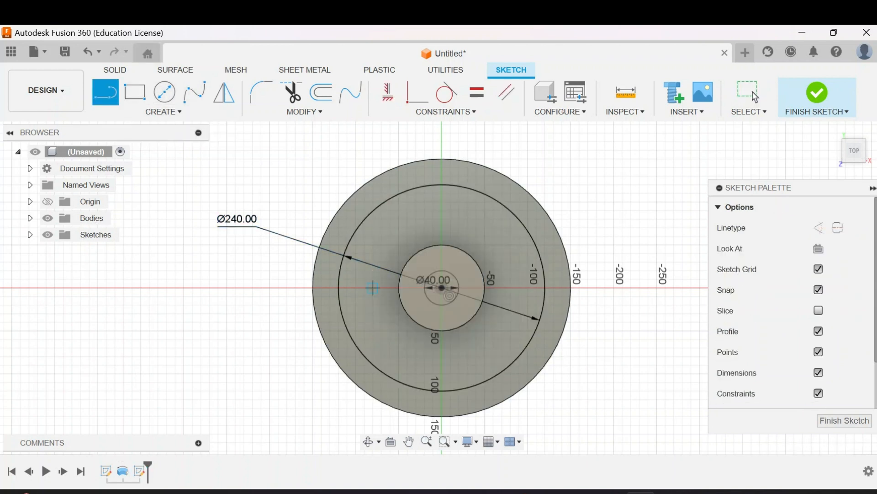
pyautogui.click(442, 288)
pyautogui.click(588, 185)
pyautogui.press('Escape')
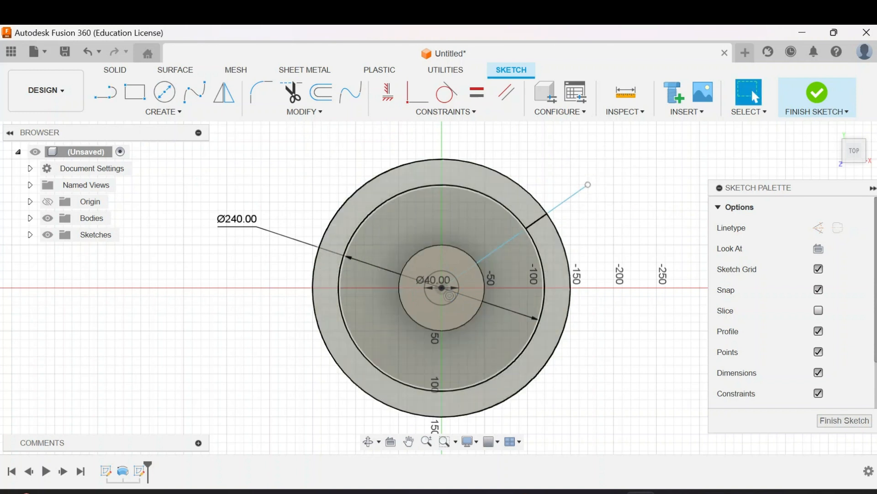
pyautogui.click(164, 111)
pyautogui.click(137, 337)
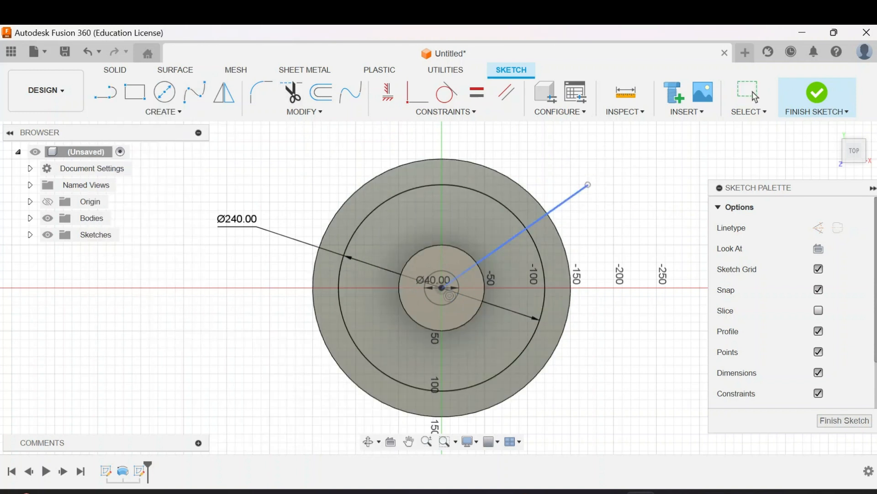
pyautogui.click(495, 250)
pyautogui.press('Escape')
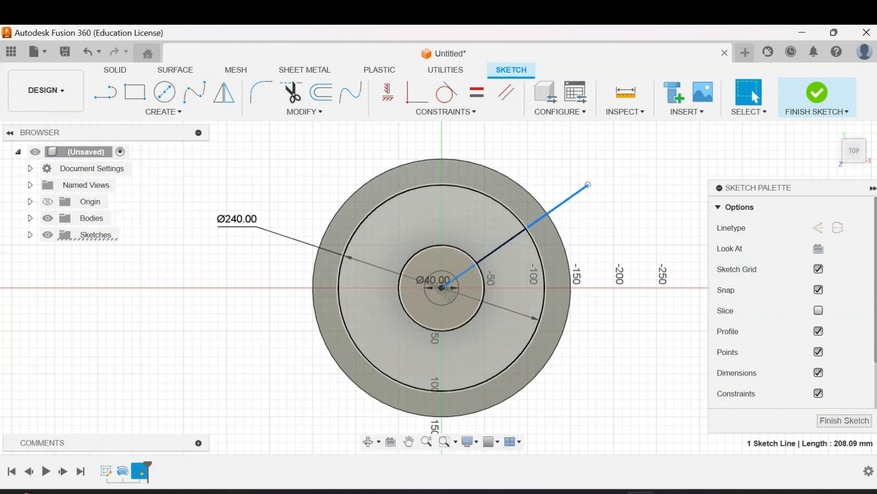
# Draw a horizontal line from the circles' center past the flange's outer edge
pyautogui.press('l')
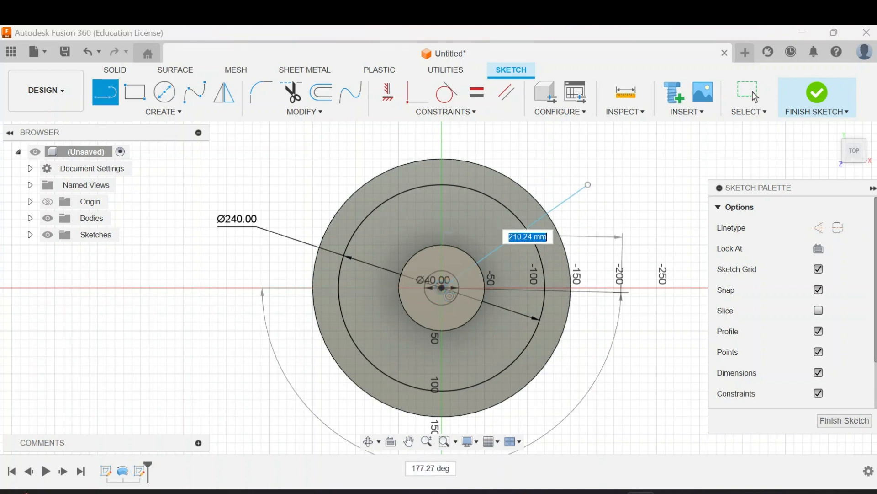
pyautogui.click(639, 287)
pyautogui.press('Escape')
# Set the angle between the diagonal line and the horizontal line to 60°
pyautogui.click(163, 111)
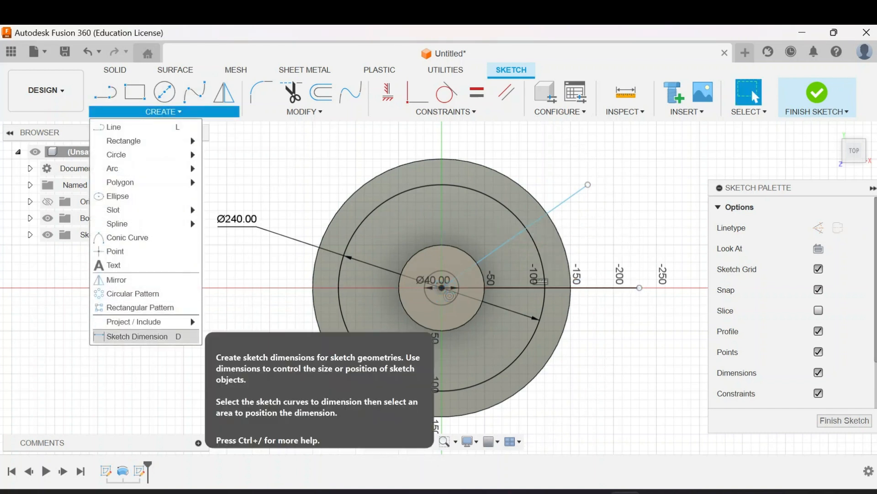
pyautogui.click(137, 336)
pyautogui.click(507, 241)
pyautogui.click(514, 288)
pyautogui.click(508, 265)
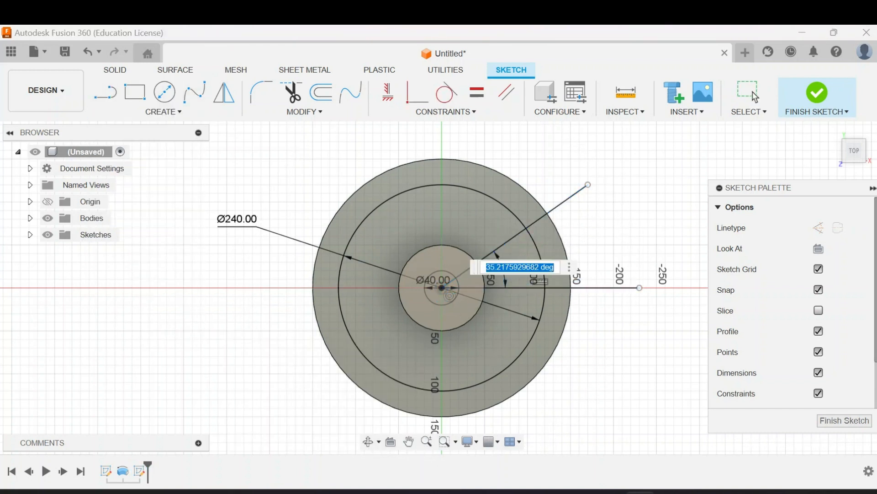
pyautogui.press('Return')
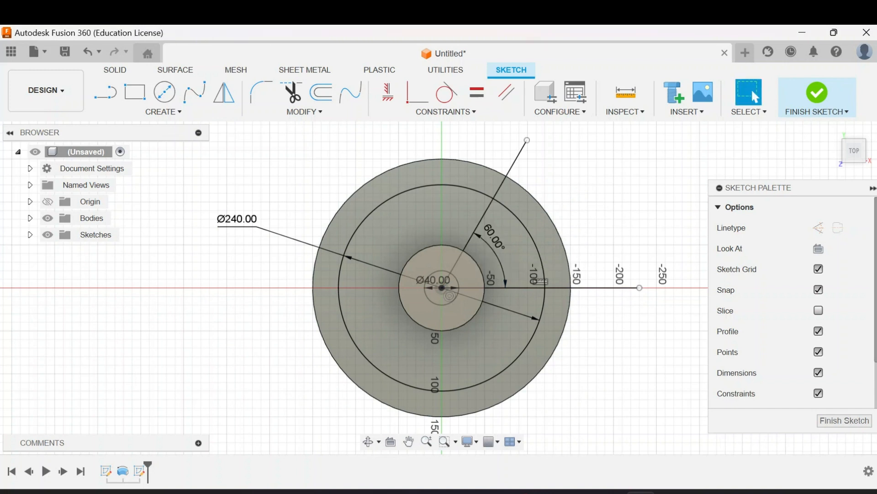
# Trim the angled line back to the 240 mm circle and draw a 30 mm diameter circle centered on its end
pyautogui.press('t')
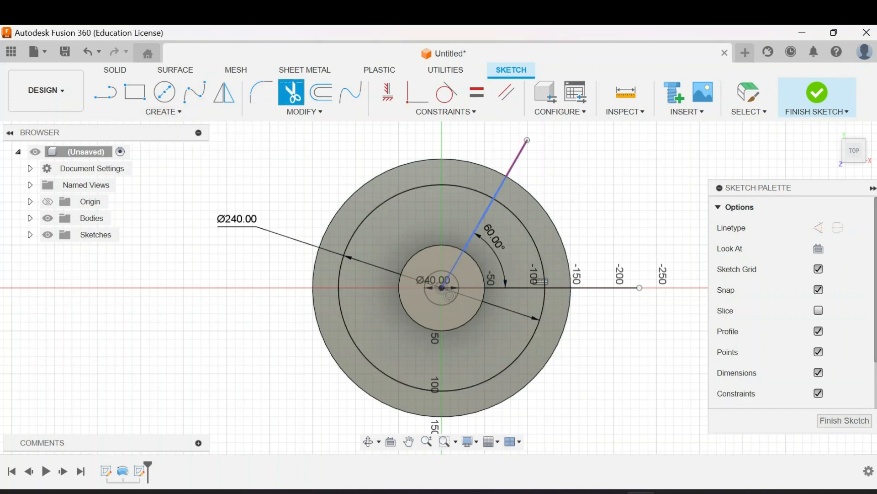
pyautogui.click(510, 170)
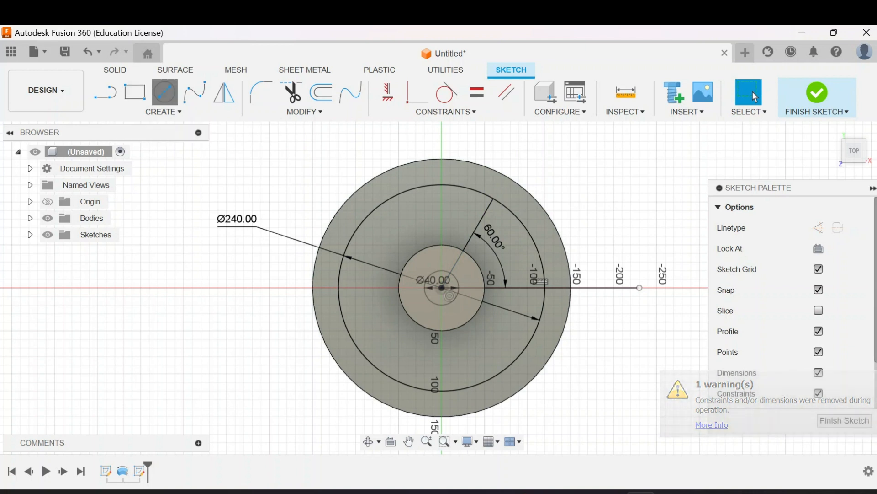
pyautogui.click(164, 92)
pyautogui.click(493, 198)
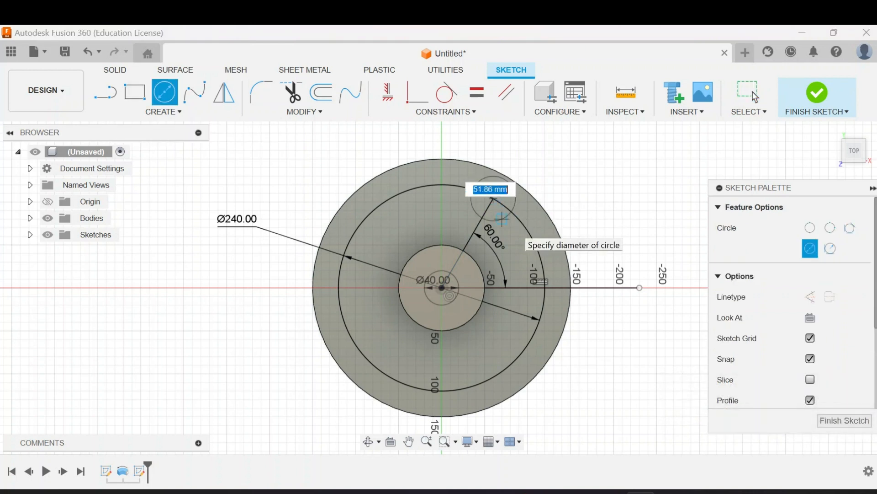
pyautogui.write('30')
pyautogui.press('Return')
pyautogui.press('Escape')
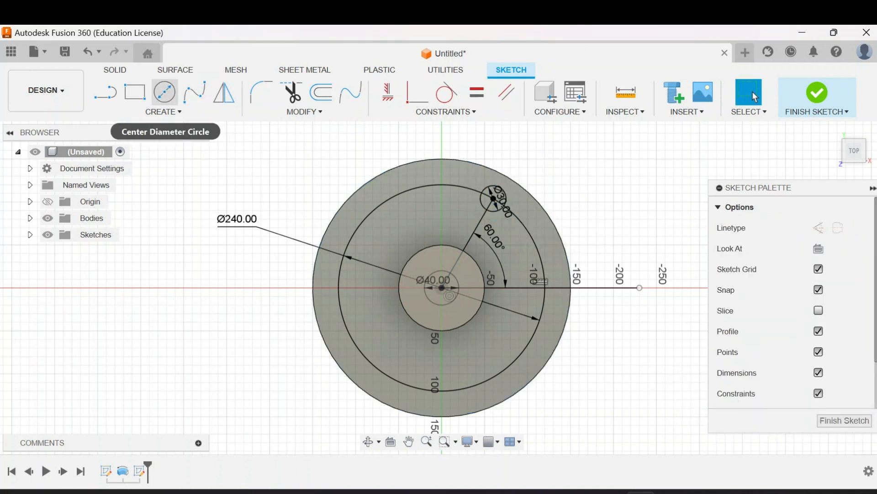
# Draw a smaller concentric circle inside the 30 mm circle and finish the sketch
pyautogui.press('c')
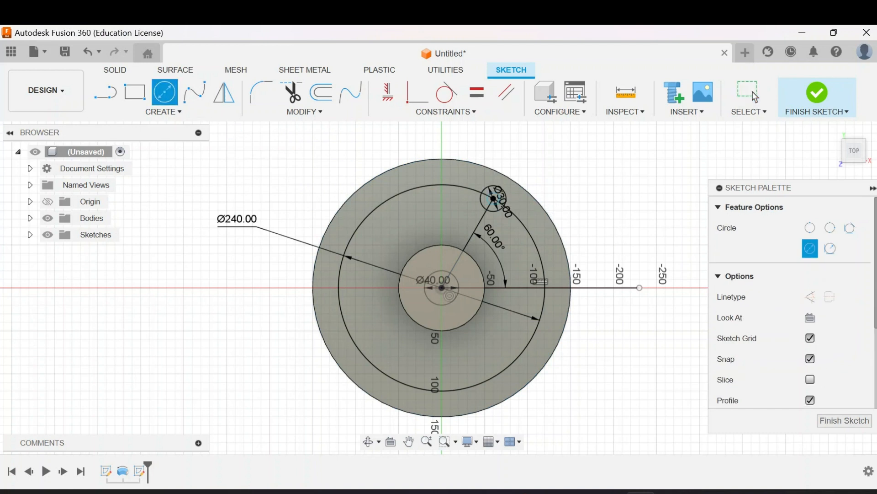
pyautogui.click(493, 198)
pyautogui.press('Return')
pyautogui.press('Escape')
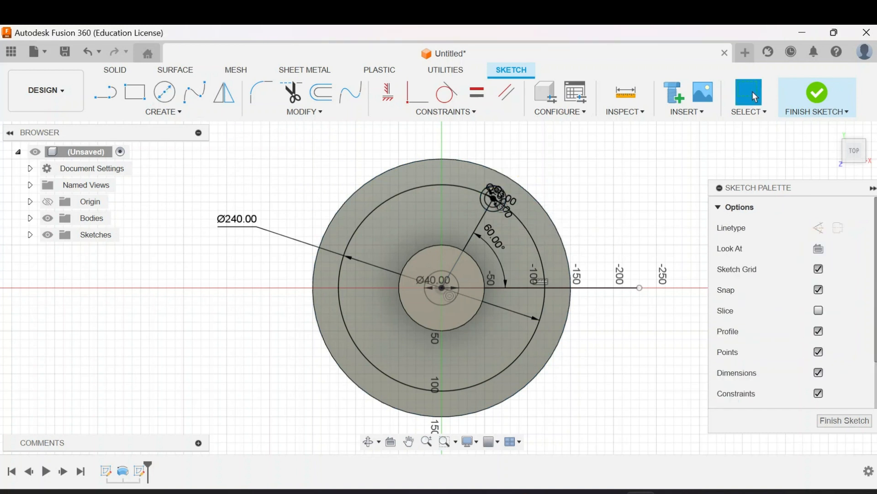
pyautogui.click(845, 420)
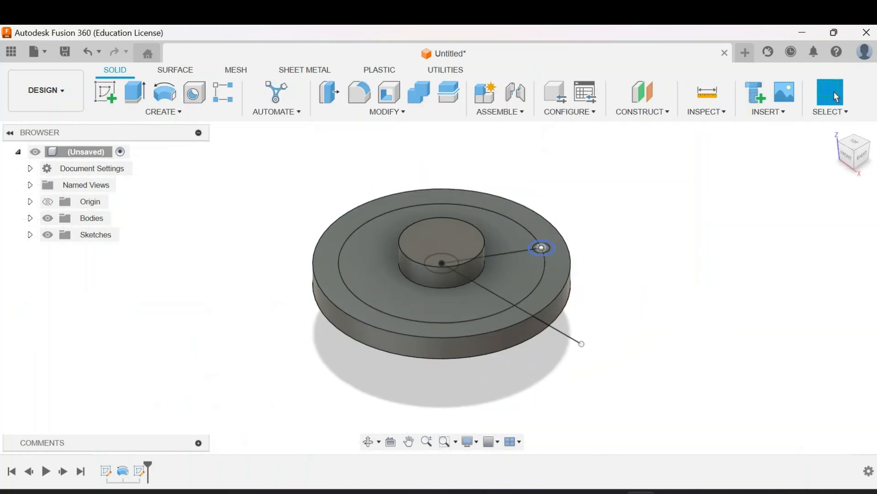
# Edit the hole layout sketch to make the 240 mm circle, horizontal line and angled line construction geometry, and finish the sketch
pyautogui.click(31, 234)
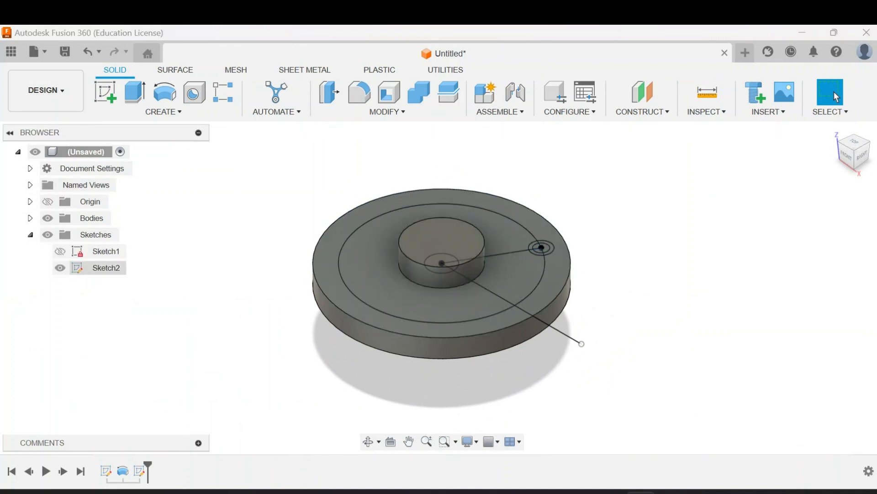
pyautogui.rightClick(78, 268)
pyautogui.click(115, 69)
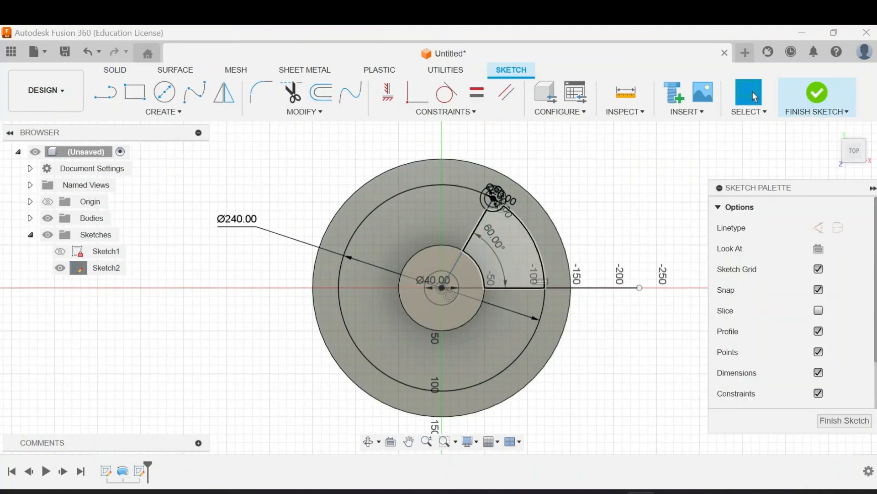
pyautogui.click(819, 276)
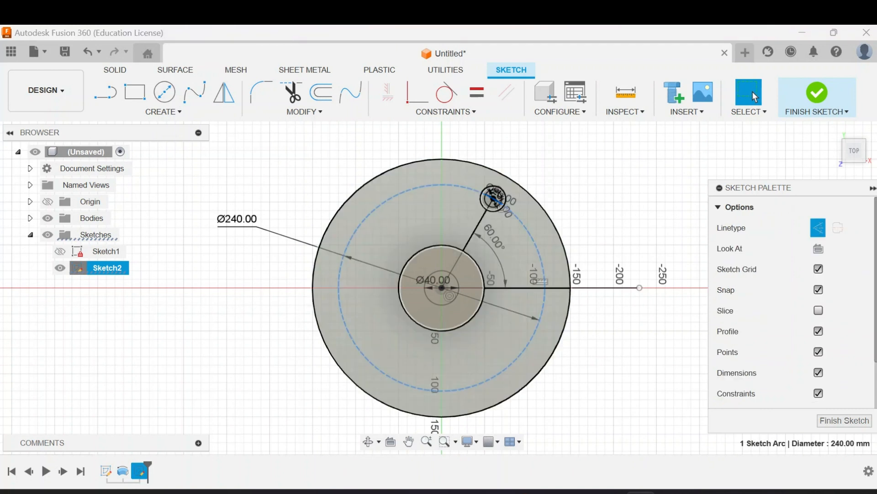
pyautogui.click(476, 288)
pyautogui.click(818, 228)
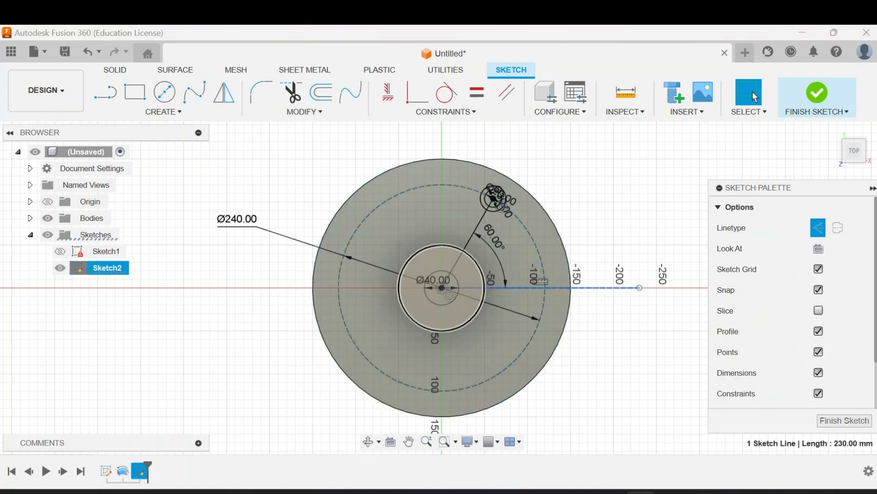
pyautogui.click(462, 253)
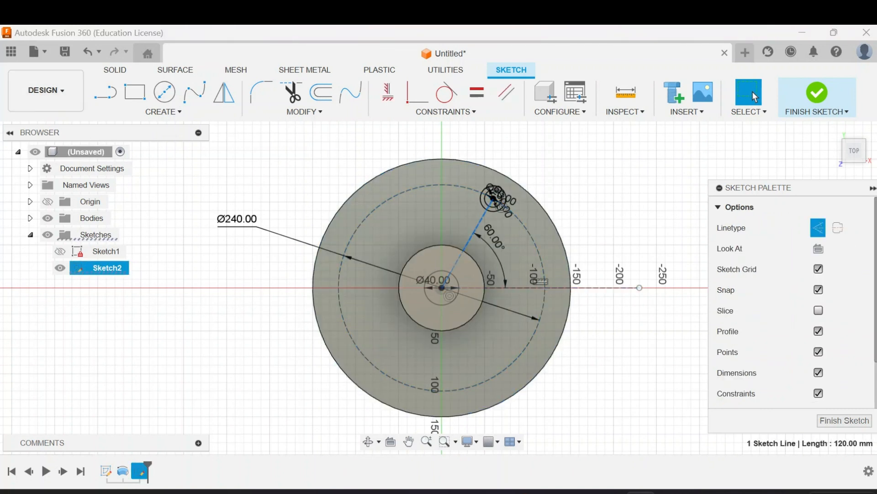
pyautogui.click(844, 420)
# Extrude both concentric hole profiles -10 mm into the flange as a cut
pyautogui.press('e')
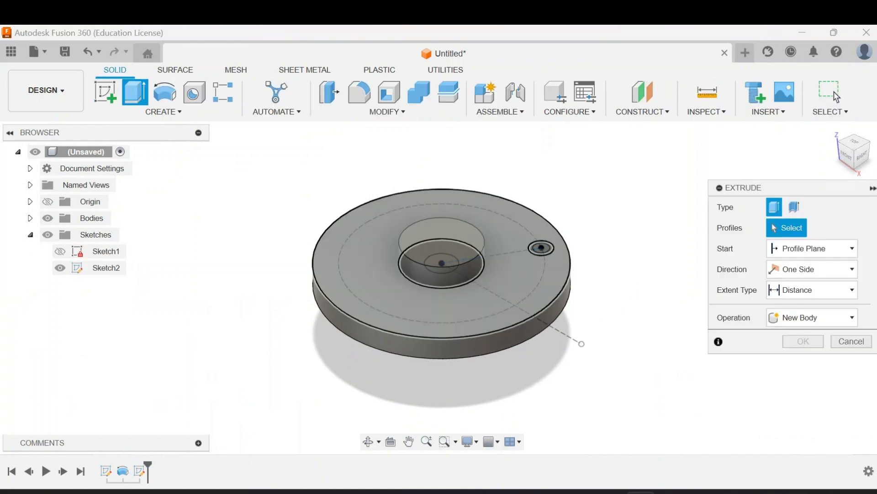
pyautogui.scroll(2, 542, 248)
pyautogui.click(542, 248)
pyautogui.click(534, 242)
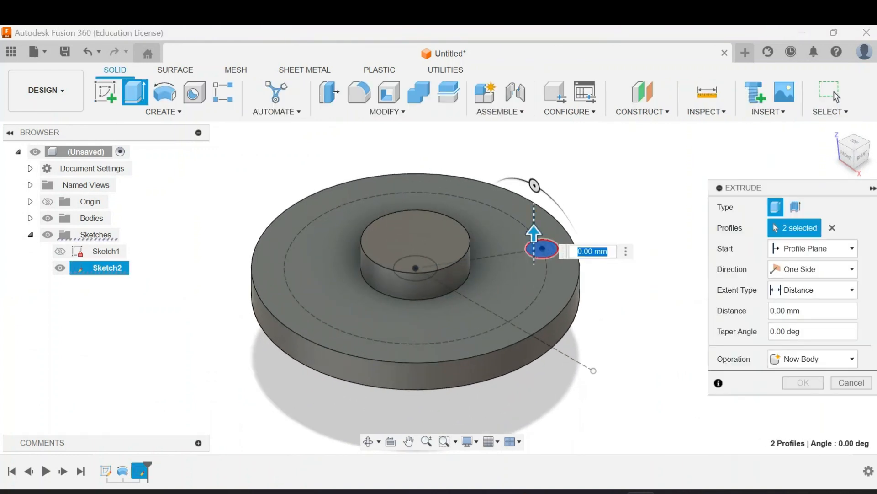
pyautogui.moveTo(535, 232); pyautogui.dragTo(535, 273)
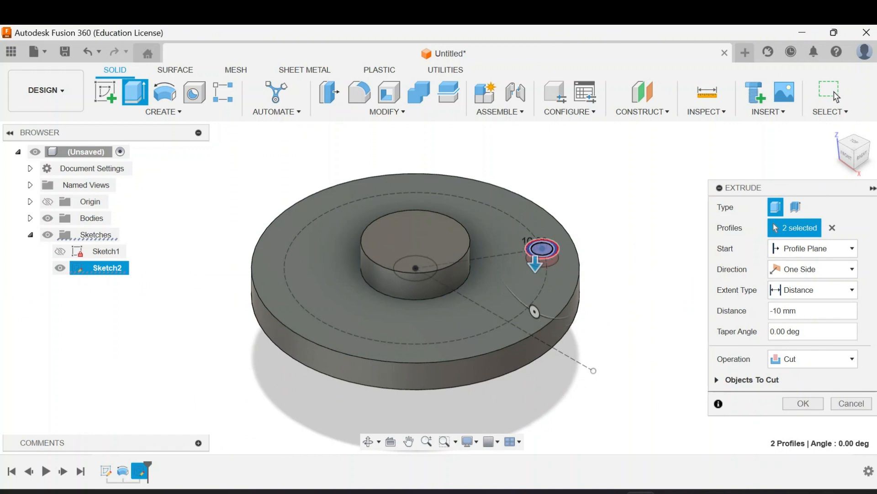
pyautogui.press('Return')
# Extrude-cut the inner hole circle through the rest of the flange and hide the hole layout sketch
pyautogui.click(60, 268)
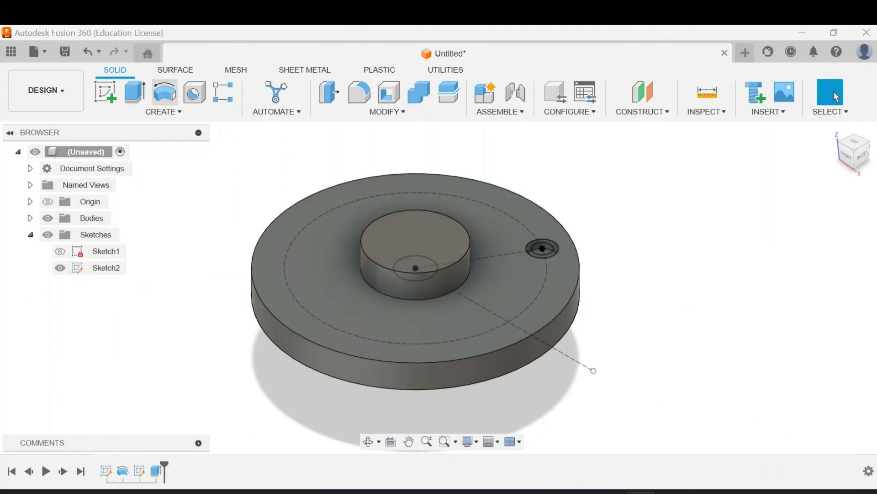
pyautogui.click(135, 92)
pyautogui.click(542, 249)
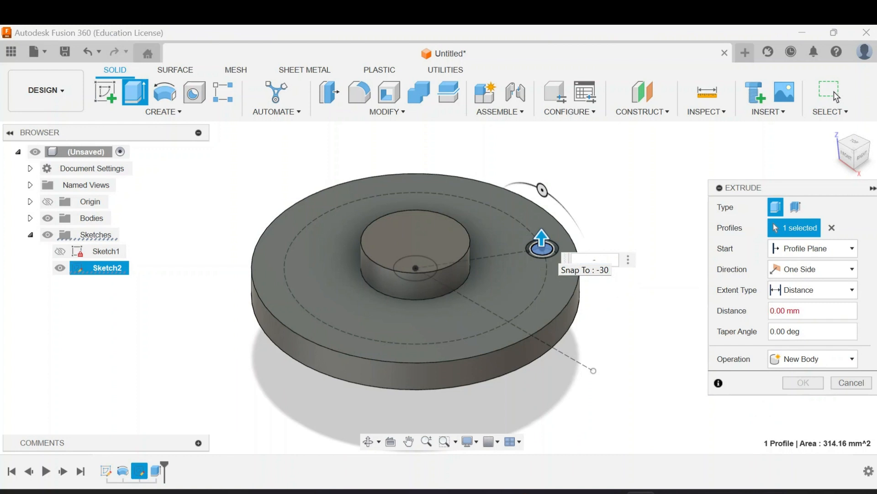
pyautogui.click(837, 96)
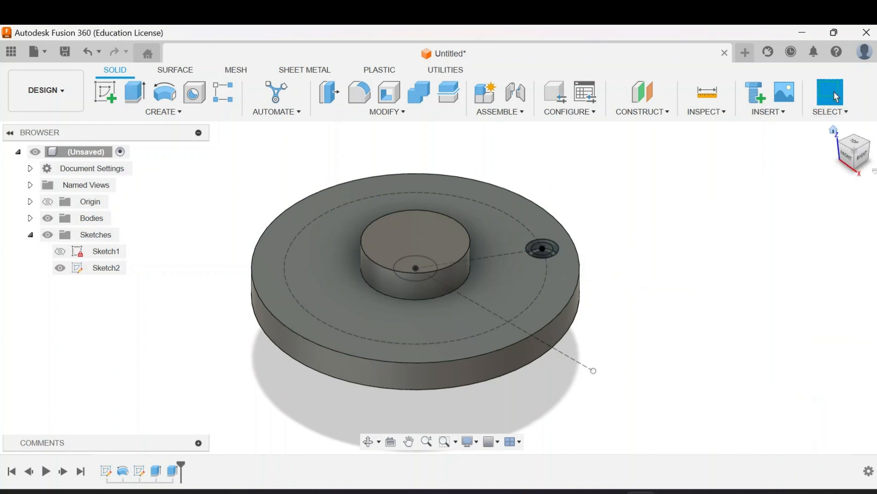
pyautogui.scroll(-3, 428, 209)
pyautogui.click(60, 268)
# Create a full circular pattern of the two hole cut features around the hub's axis with a quantity of 6
pyautogui.keyDown('shift'); pyautogui.moveTo(420, 256); pyautogui.dragTo(420, 329, button='middle'); pyautogui.keyUp('shift')
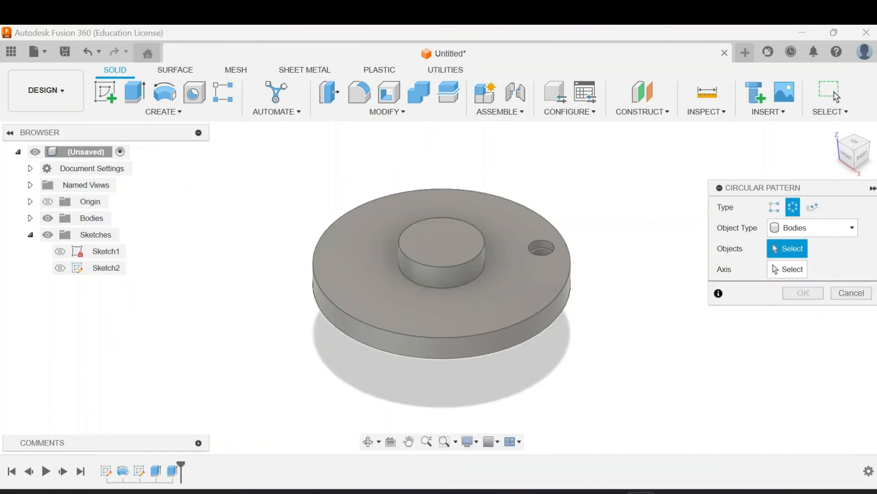
pyautogui.click(812, 228)
pyautogui.click(802, 273)
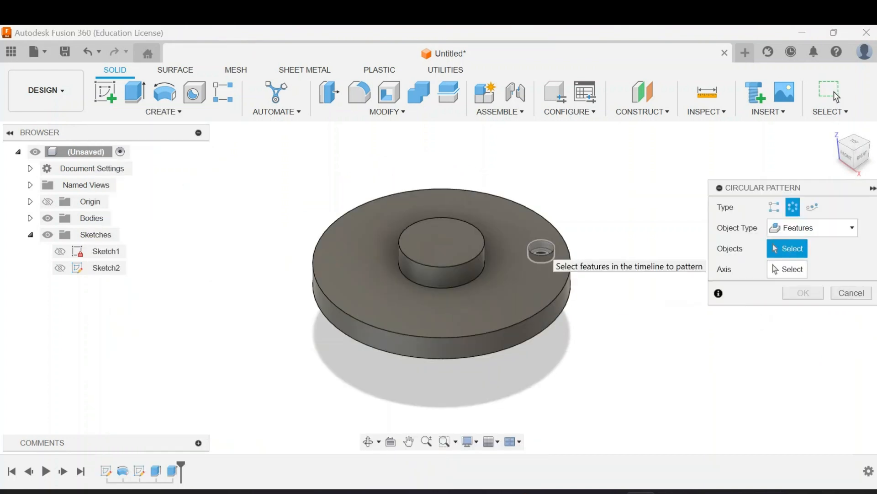
pyautogui.click(541, 251)
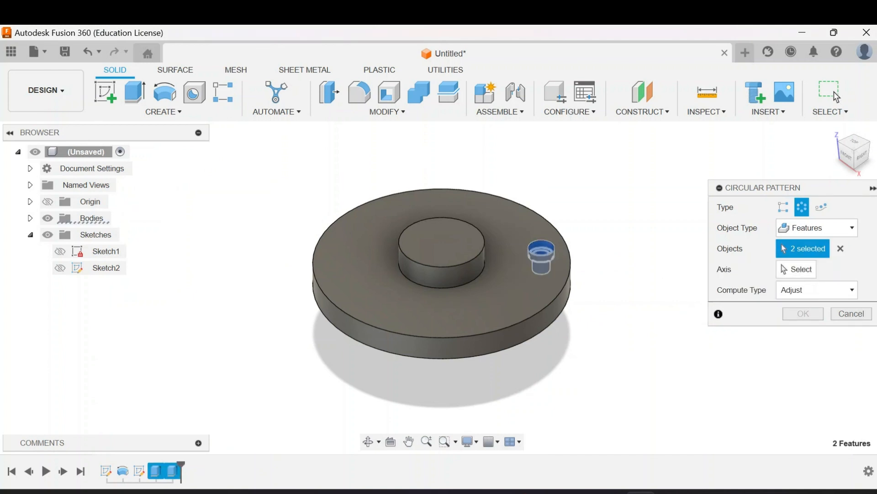
pyautogui.click(796, 269)
pyautogui.click(442, 267)
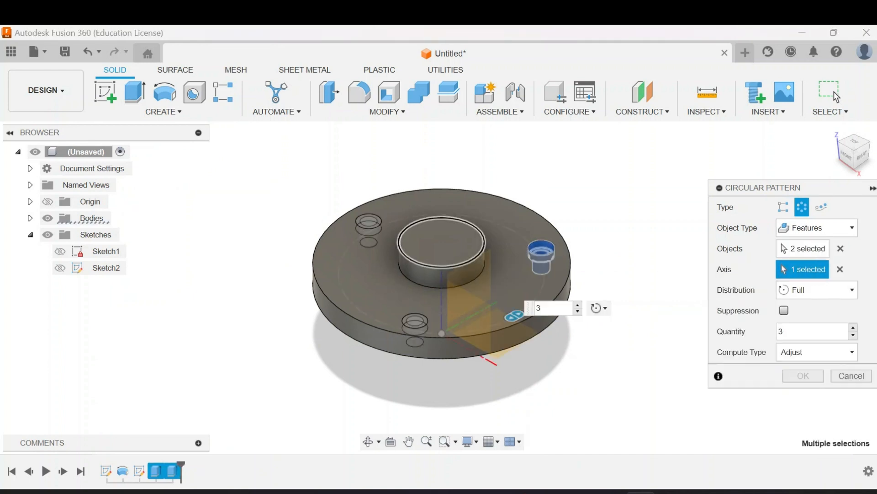
pyautogui.write('6')
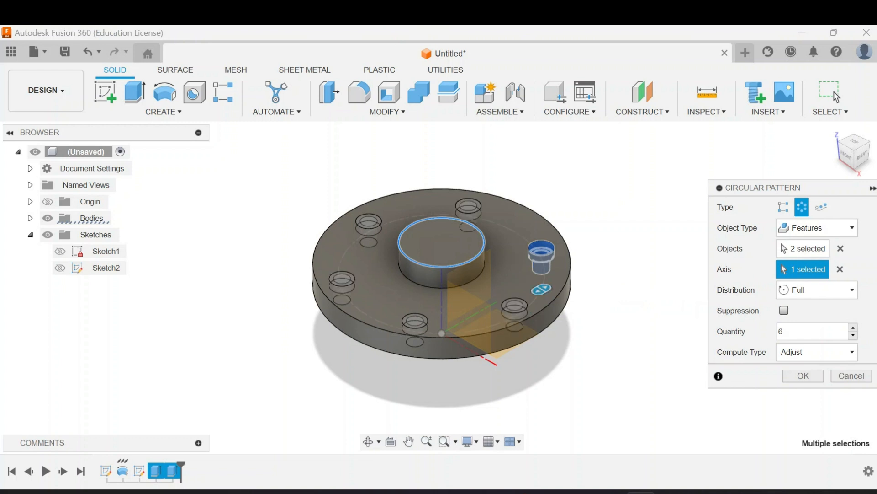
pyautogui.press('Return')
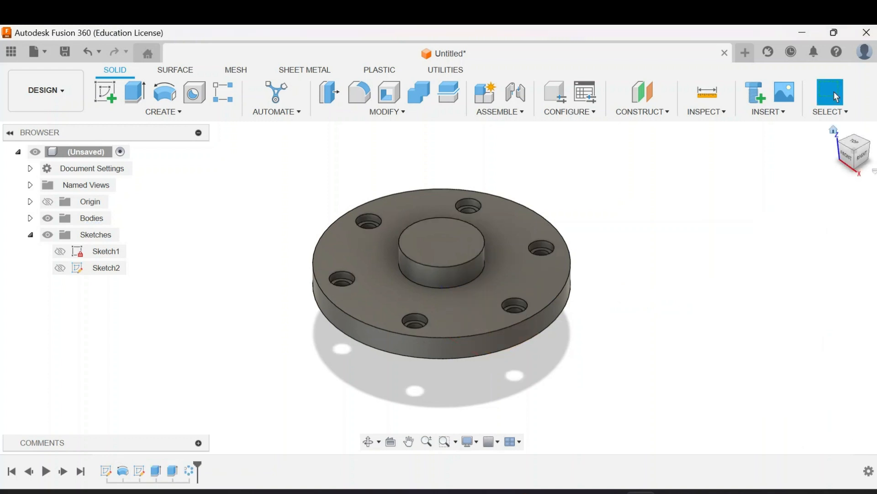
pyautogui.click(105, 93)
pyautogui.click(373, 256)
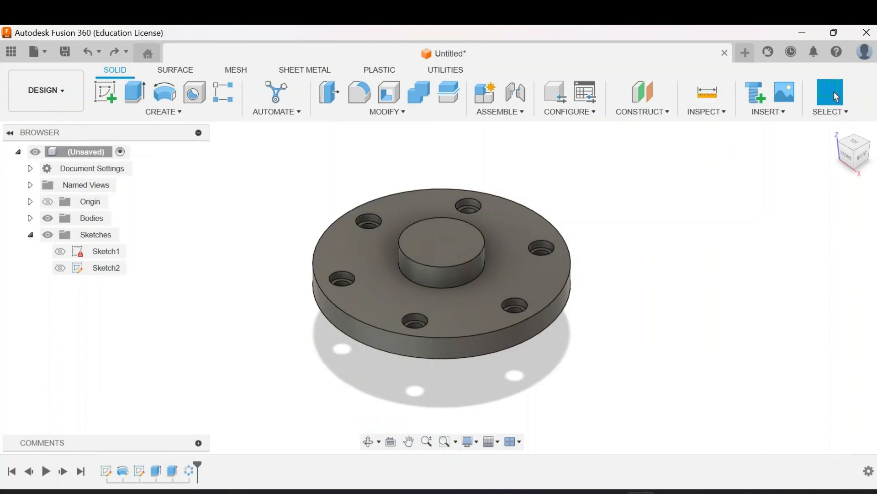
pyautogui.press('o')
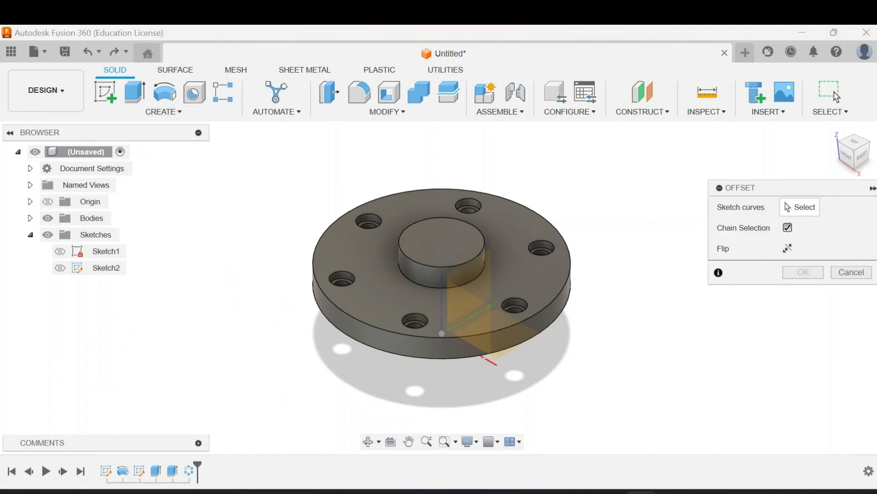
pyautogui.press('Escape')
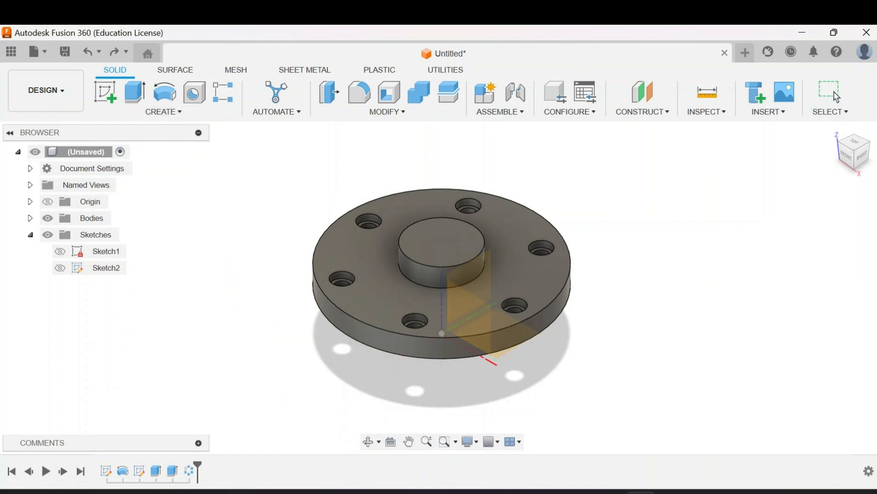
pyautogui.press('Escape')
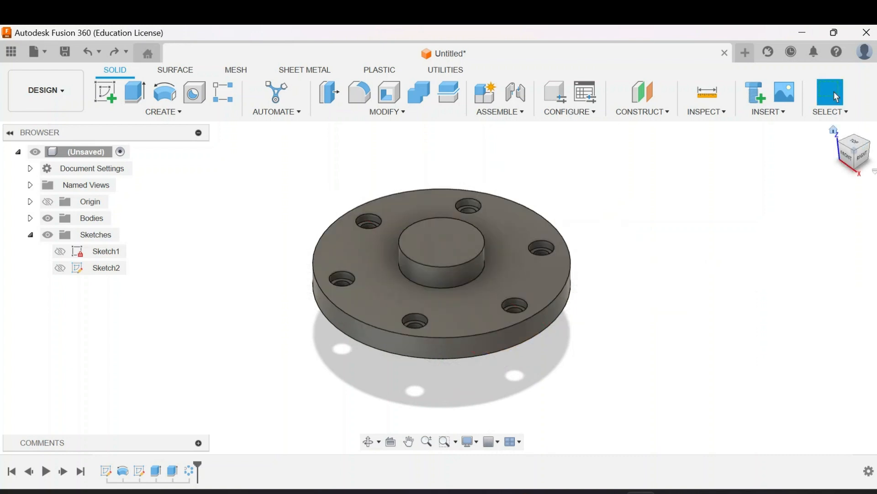
# Create a sketch on the flange's upper face and finish it without drawing any geometry
pyautogui.click(105, 92)
pyautogui.click(544, 288)
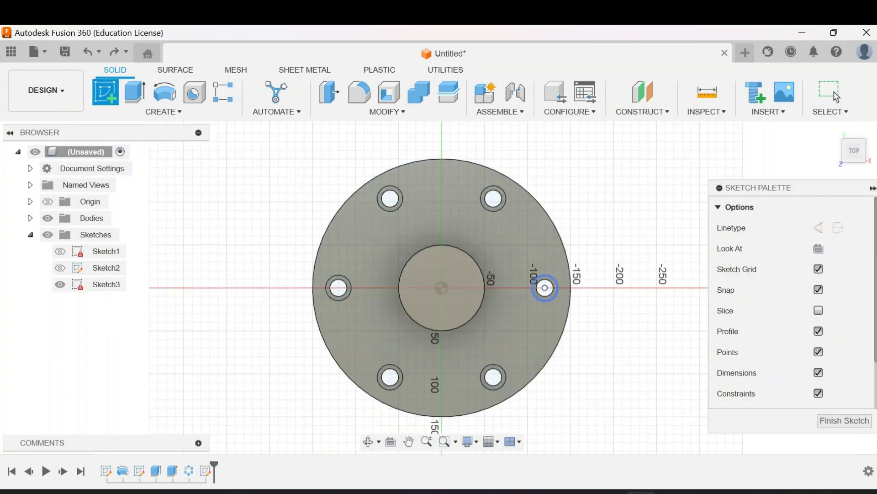
pyautogui.click(164, 112)
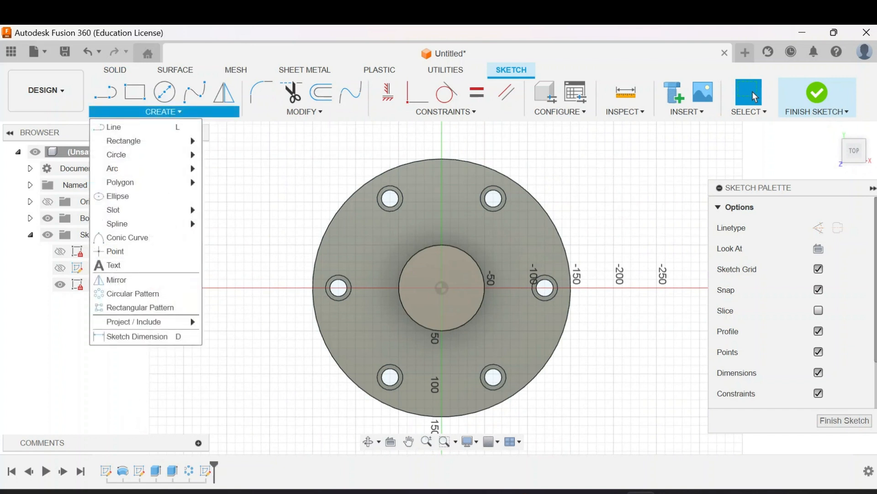
pyautogui.click(163, 112)
pyautogui.click(844, 420)
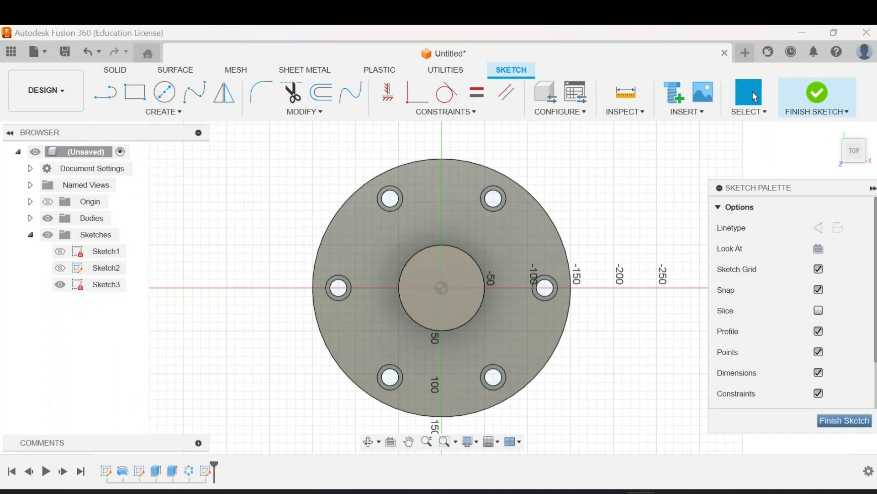
# Rotate the flange body 30° about its central axis with Move/Copy, using the outer rim circle as the axis reference
pyautogui.press('m')
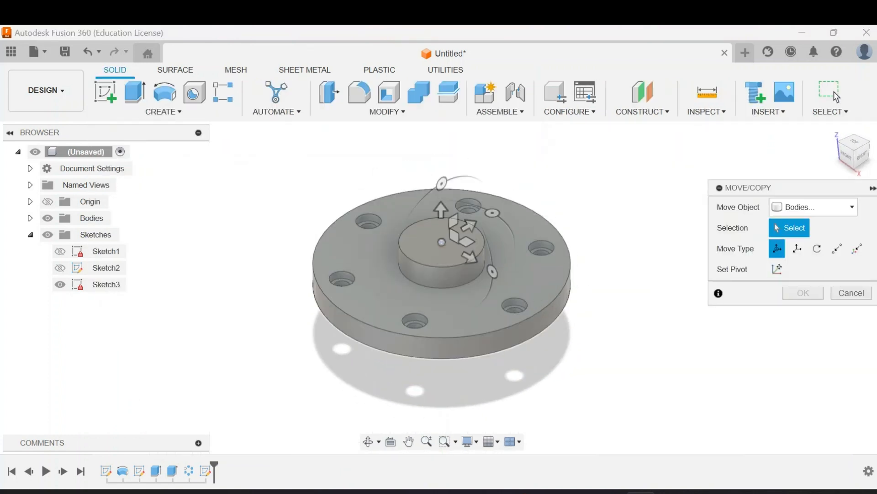
pyautogui.click(539, 292)
pyautogui.click(817, 248)
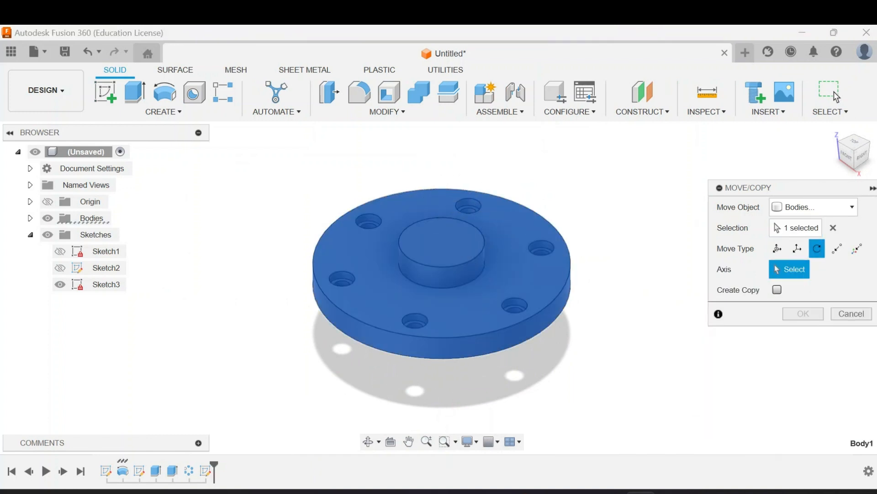
pyautogui.click(854, 141)
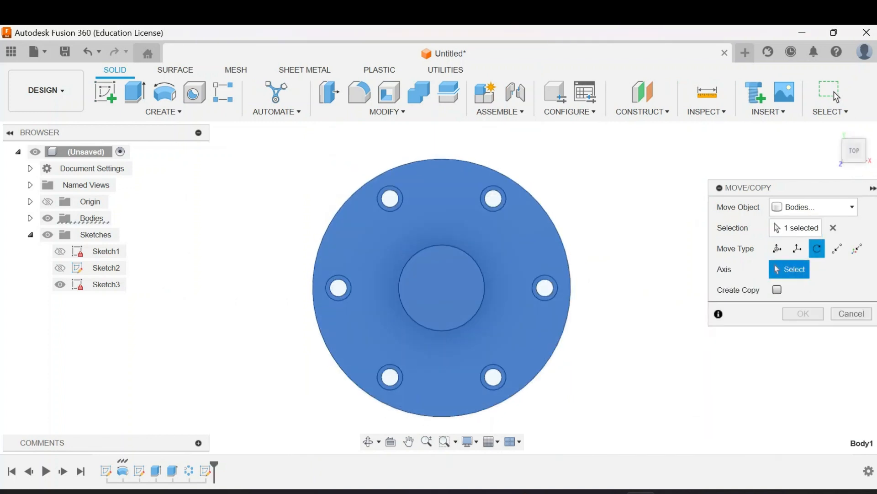
pyautogui.click(798, 248)
pyautogui.click(817, 248)
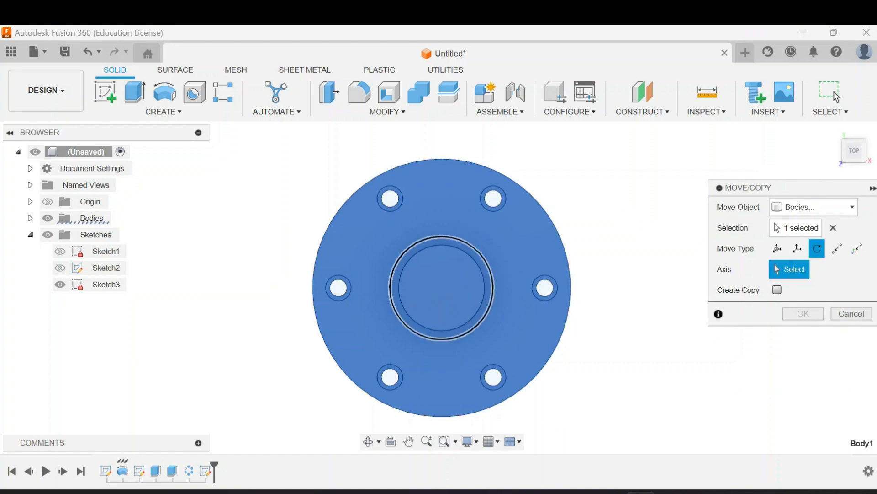
pyautogui.click(571, 292)
pyautogui.moveTo(442, 216); pyautogui.dragTo(406, 227)
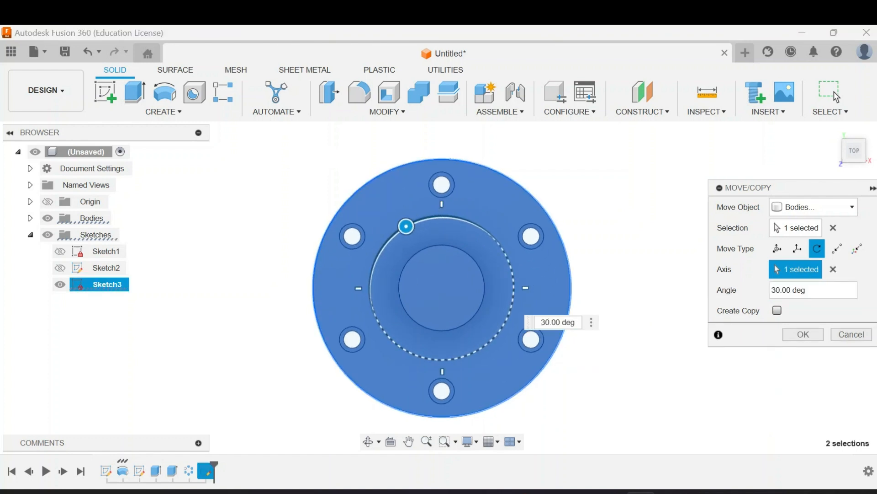
pyautogui.click(804, 335)
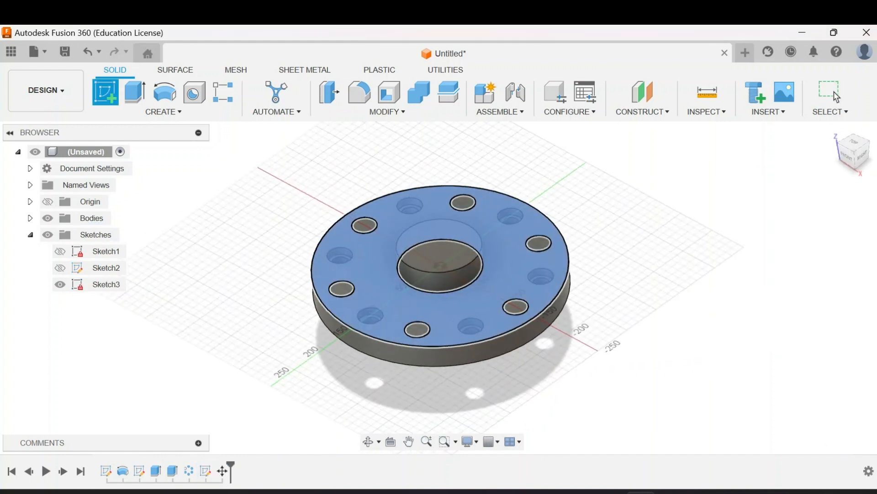
# Start a sketch on the flange's upper face and draw a vertical construction line about 180 mm long from the center past the rim
pyautogui.click(366, 256)
pyautogui.click(164, 91)
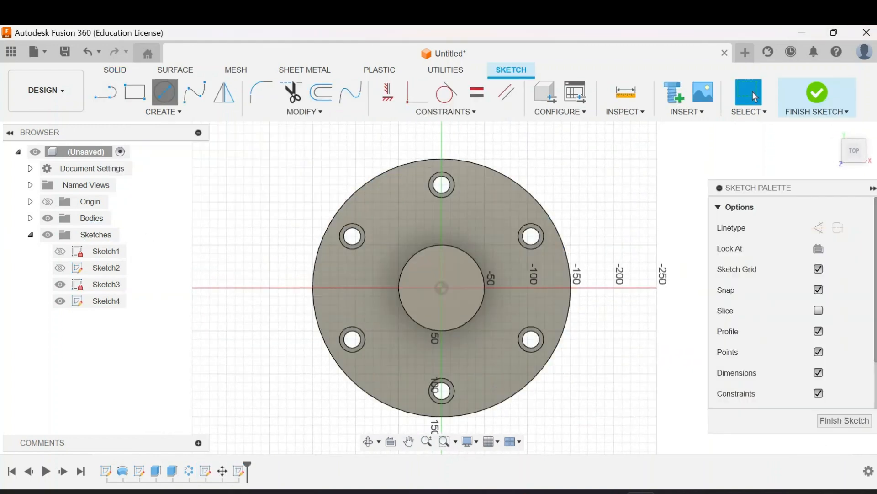
pyautogui.click(105, 94)
pyautogui.click(441, 288)
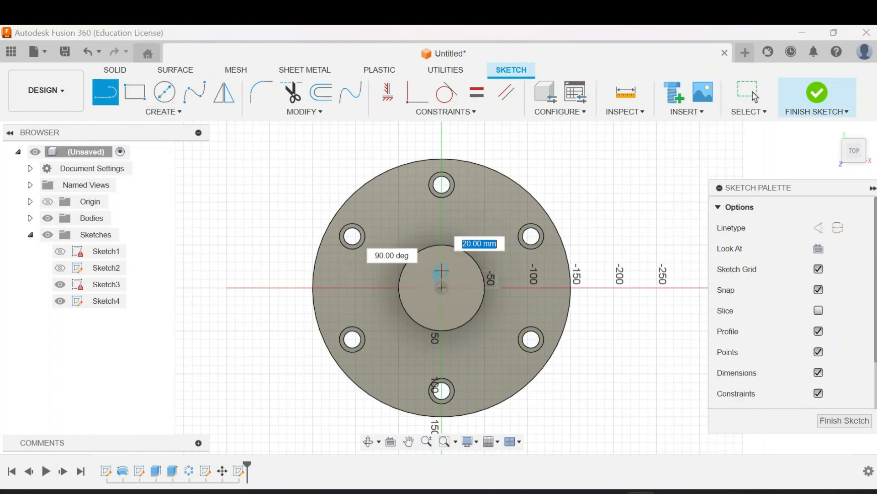
pyautogui.click(441, 132)
pyautogui.click(752, 92)
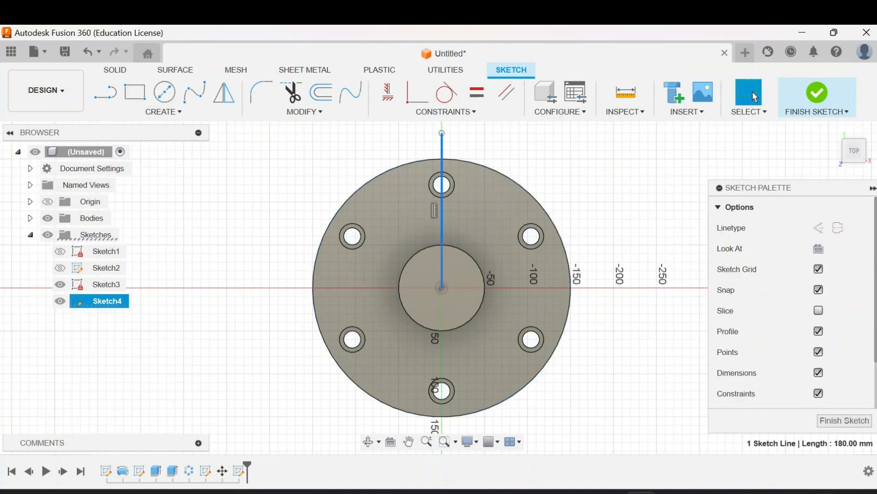
pyautogui.press('x')
pyautogui.press('Escape')
# Draw a 20 mm diameter circle centered on the vertical construction line, about 80 mm above the flange's center
pyautogui.press('c')
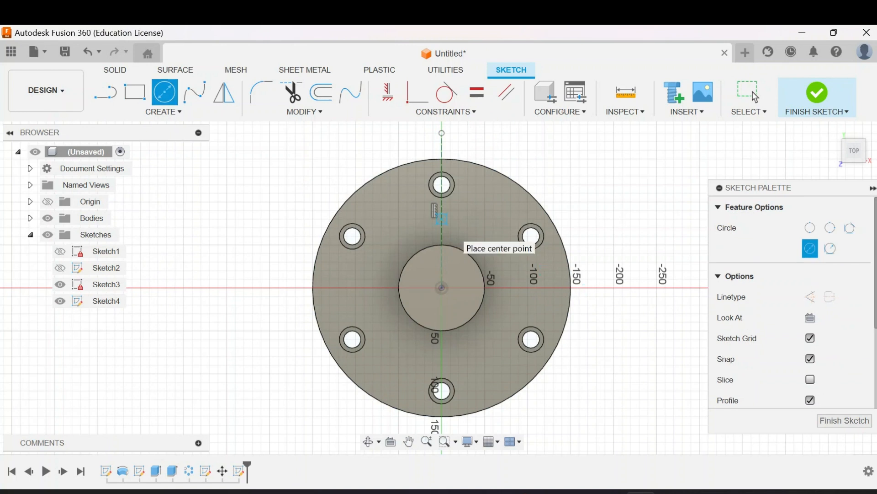
pyautogui.click(441, 218)
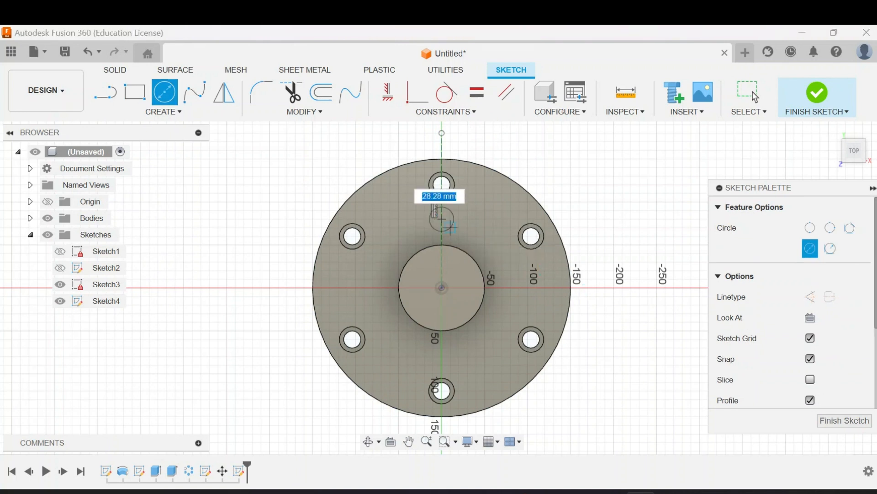
pyautogui.write('20')
pyautogui.press('Return')
pyautogui.click(752, 92)
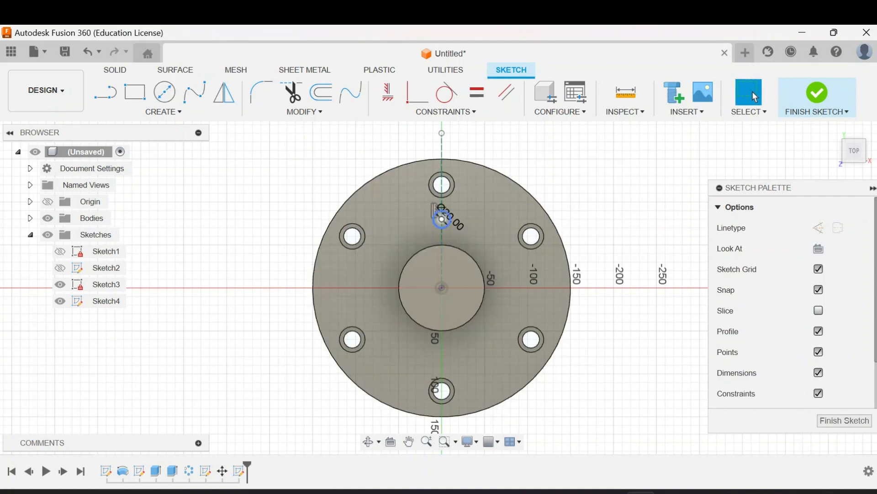
# Dimension the vertical distance from the flange's center to the small circle's center and finish the sketch
pyautogui.scroll(-5, 442, 216)
pyautogui.scroll(8, 441, 217)
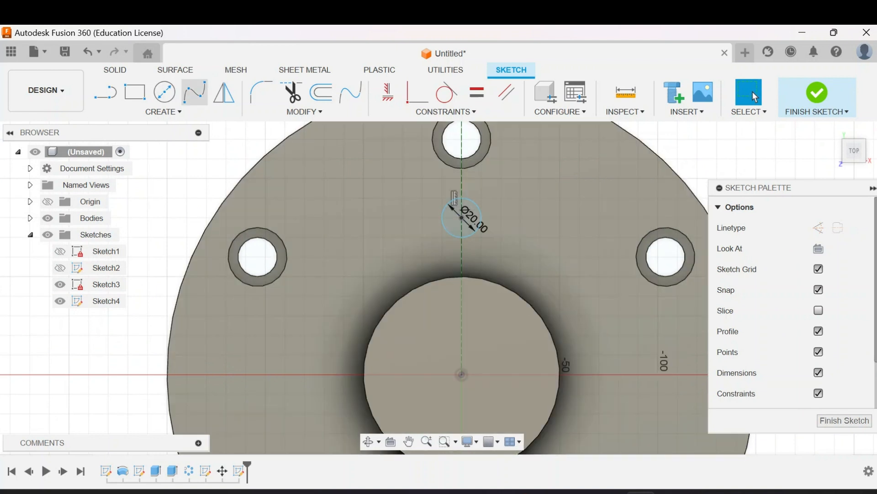
pyautogui.press('d')
pyautogui.click(453, 197)
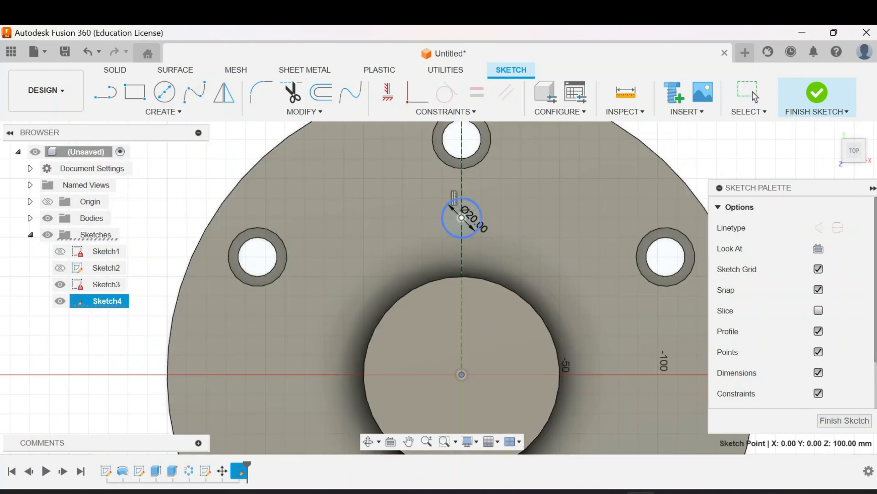
pyautogui.click(174, 206)
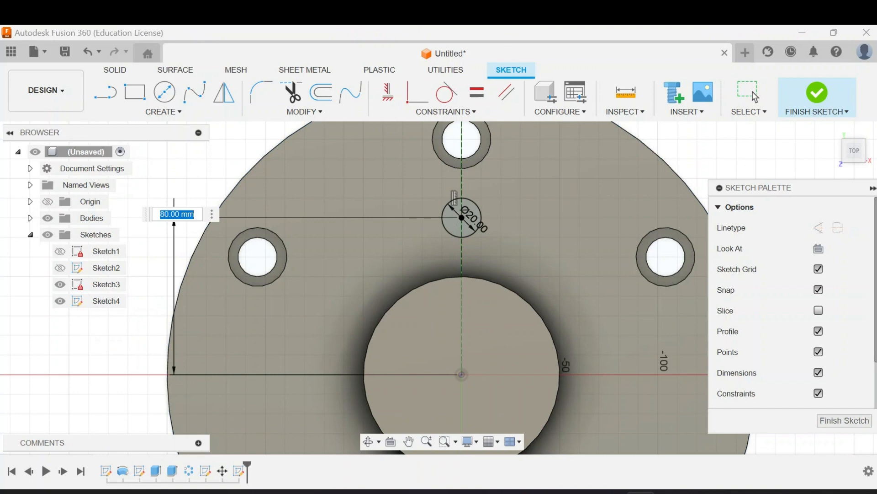
pyautogui.click(837, 96)
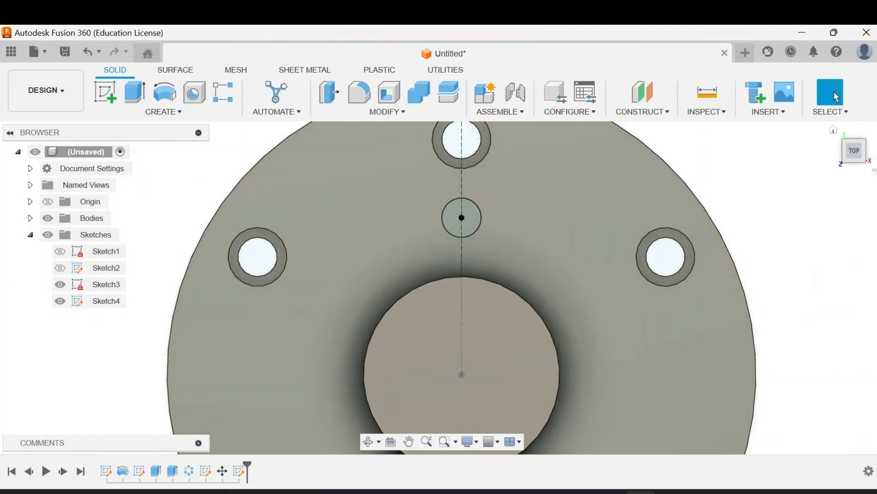
# Extrude the 20 mm circle 100 mm downward as a cut through the flange
pyautogui.press('e')
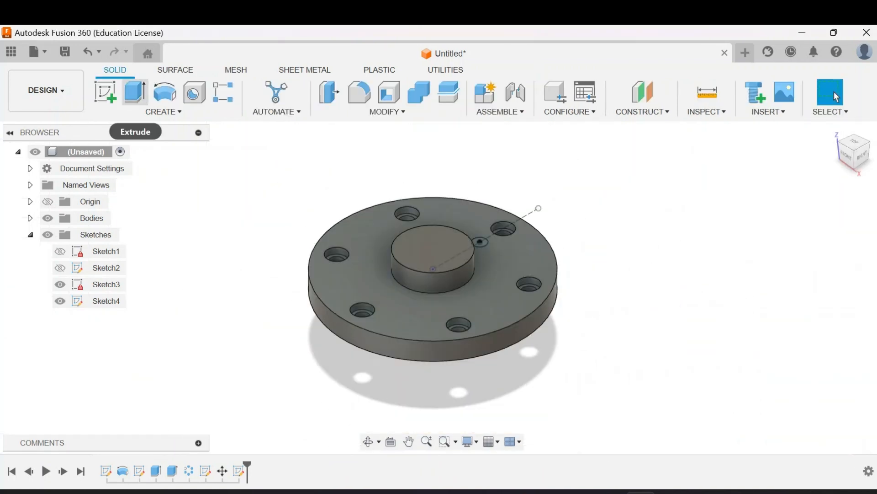
pyautogui.click(480, 242)
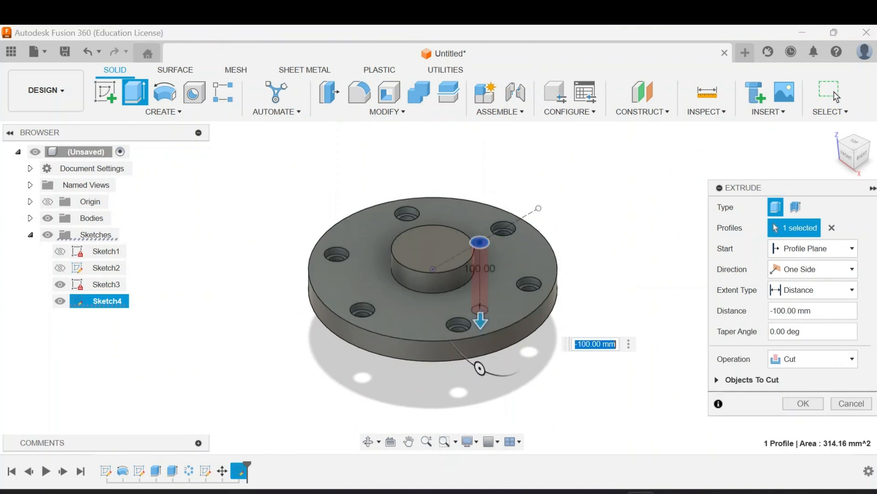
pyautogui.press('BackSpace')
pyautogui.press('Return')
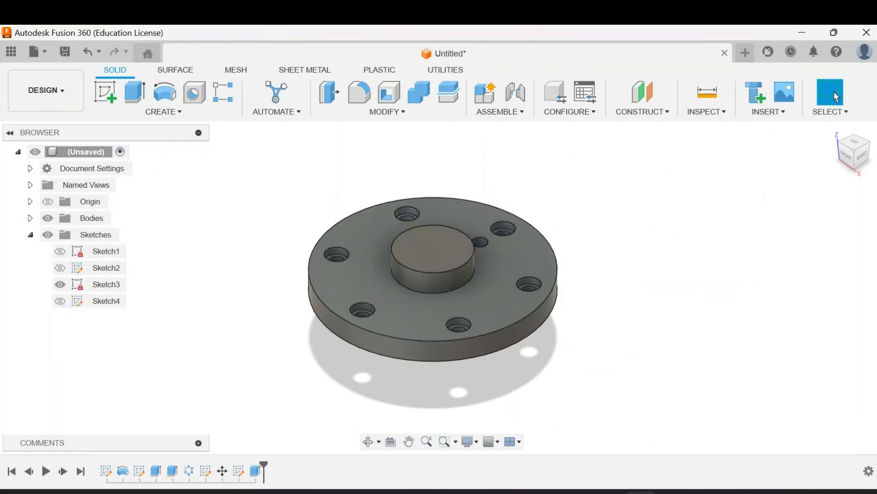
# Mirror the 20 mm hole's cut feature across the XZ origin plane to the opposite side of the hub
pyautogui.click(163, 112)
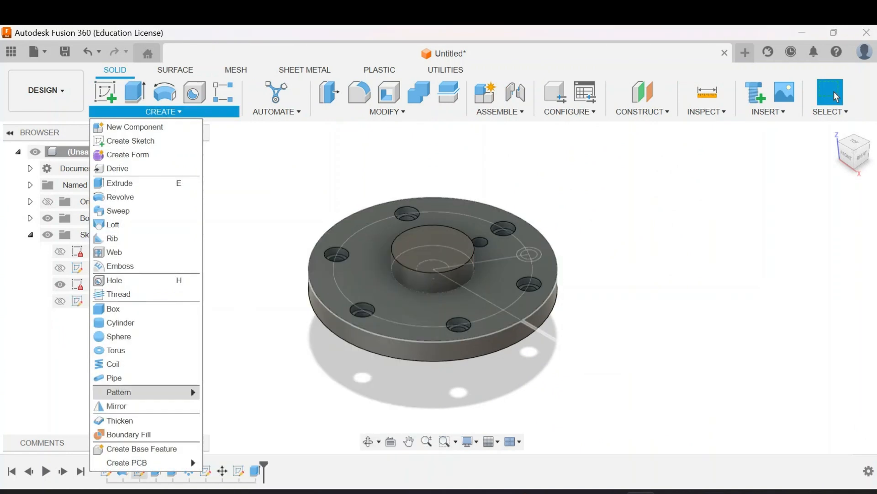
pyautogui.press('Escape')
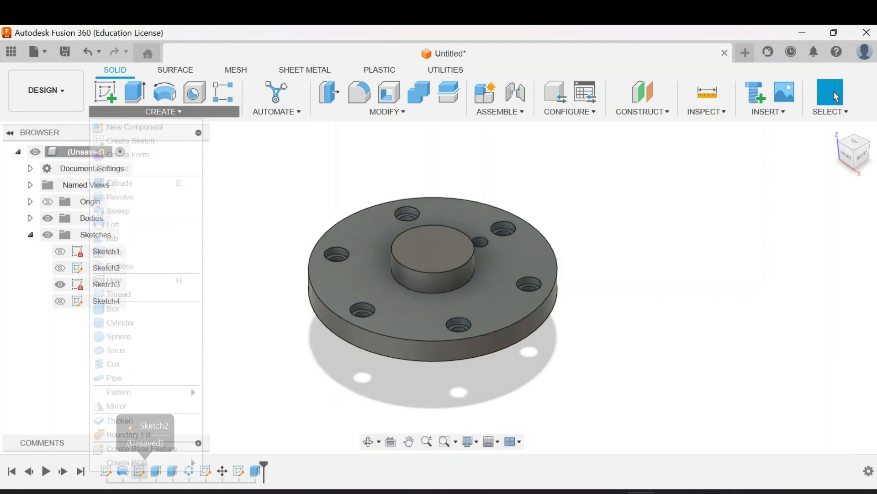
pyautogui.click(114, 406)
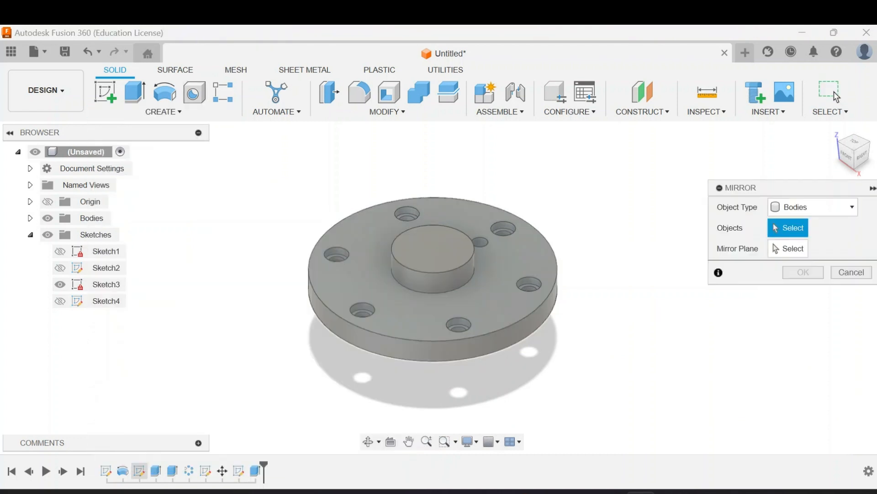
pyautogui.click(797, 251)
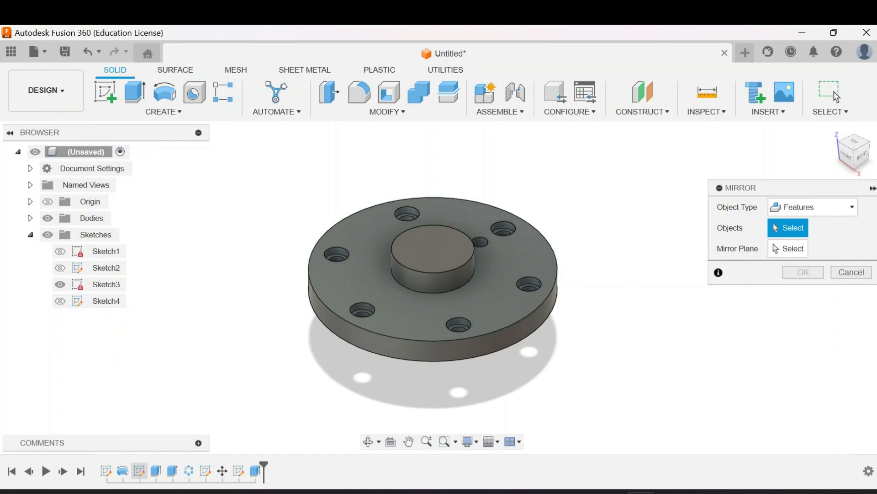
pyautogui.scroll(5, 484, 241)
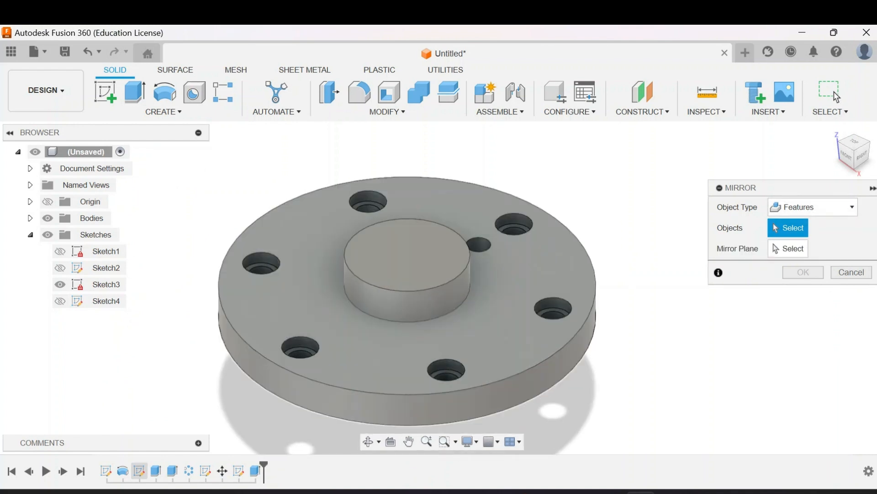
pyautogui.scroll(5, 498, 234)
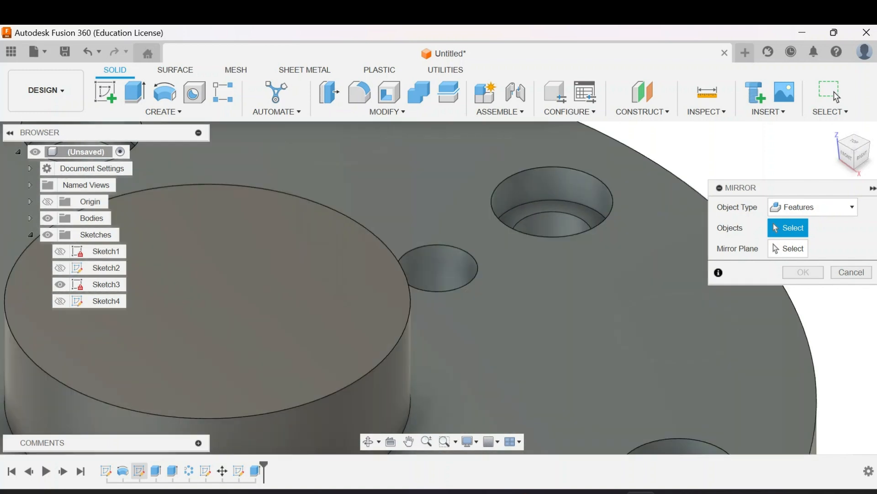
pyautogui.keyDown('shift'); pyautogui.moveTo(498, 234); pyautogui.dragTo(473, 316, button='middle'); pyautogui.keyUp('shift')
pyautogui.keyDown('shift'); pyautogui.moveTo(516, 338); pyautogui.dragTo(526, 160, button='middle'); pyautogui.keyUp('shift')
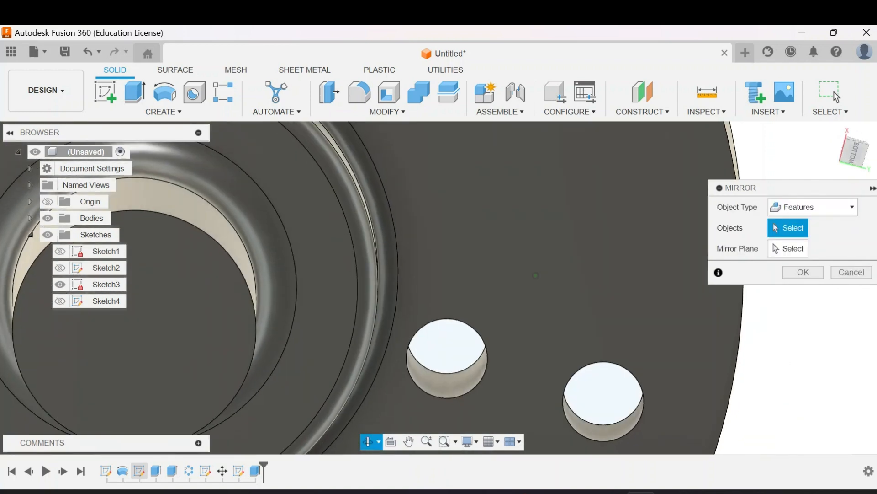
pyautogui.click(447, 386)
pyautogui.click(833, 130)
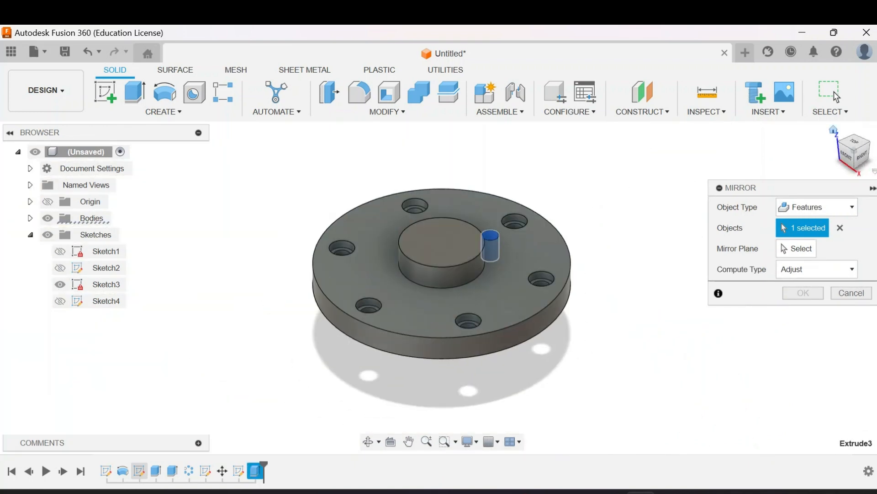
pyautogui.click(797, 249)
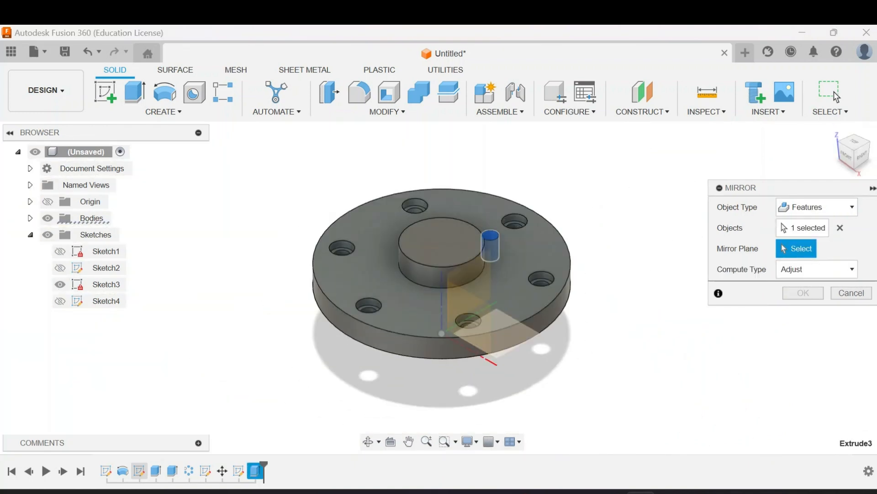
pyautogui.click(496, 352)
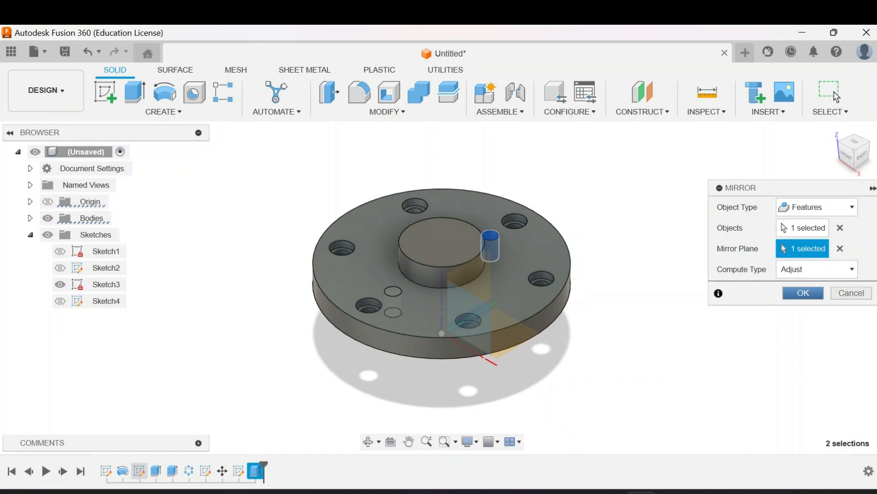
pyautogui.press('Return')
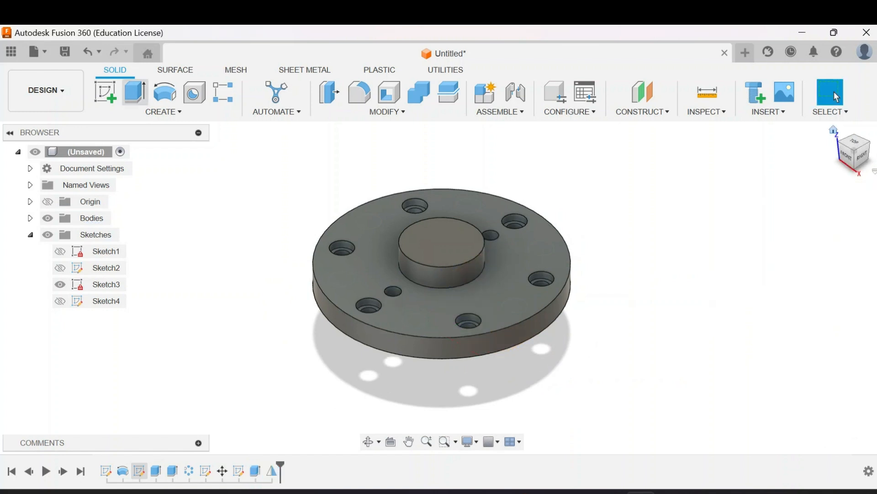
# Add a modeled full-length ISO Metric M20x1.5 thread to the mirrored hole's cylindrical face
pyautogui.click(163, 111)
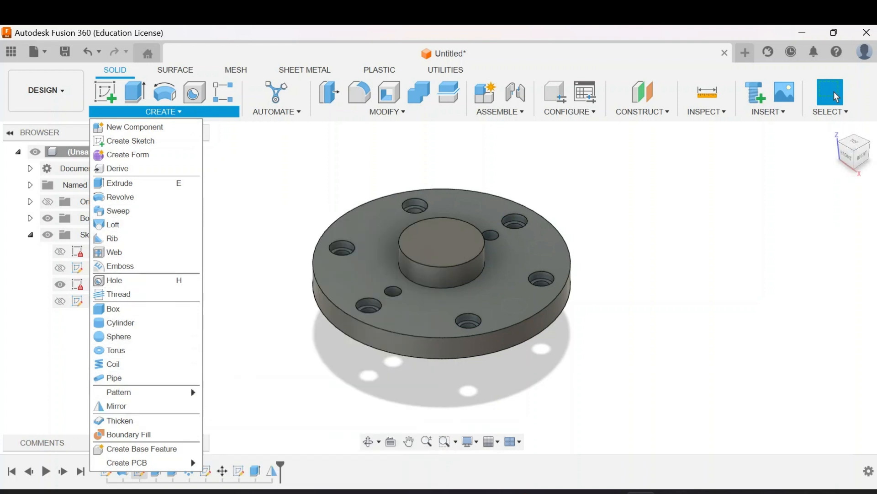
pyautogui.click(119, 294)
pyautogui.click(392, 295)
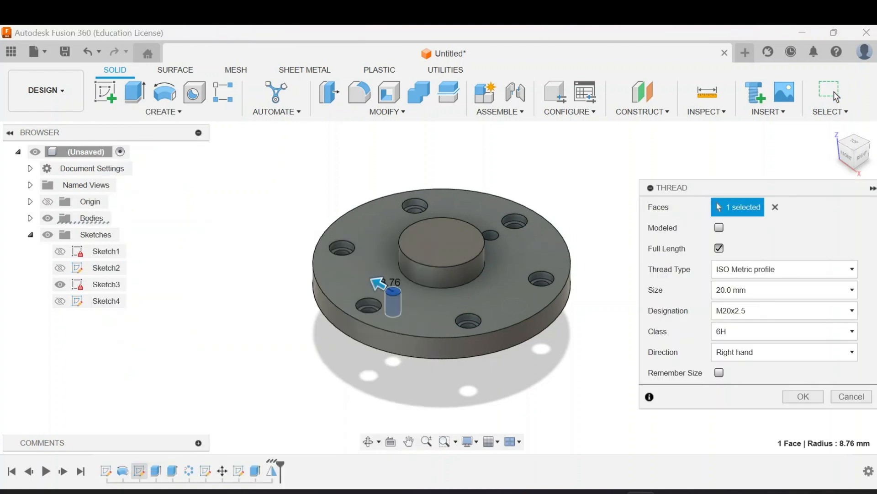
pyautogui.keyDown('shift'); pyautogui.moveTo(548, 375); pyautogui.dragTo(507, 299, button='middle'); pyautogui.keyUp('shift')
pyautogui.scroll(-1, 508, 299)
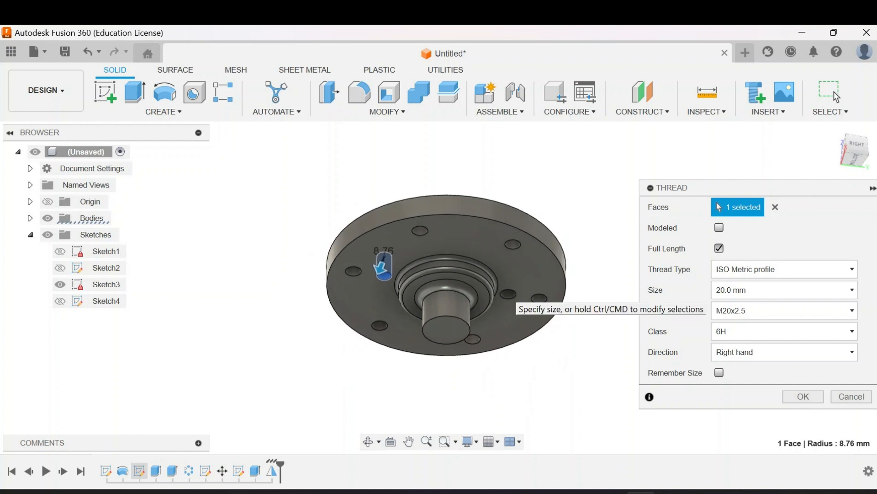
pyautogui.scroll(4, 507, 298)
pyautogui.scroll(4, 509, 297)
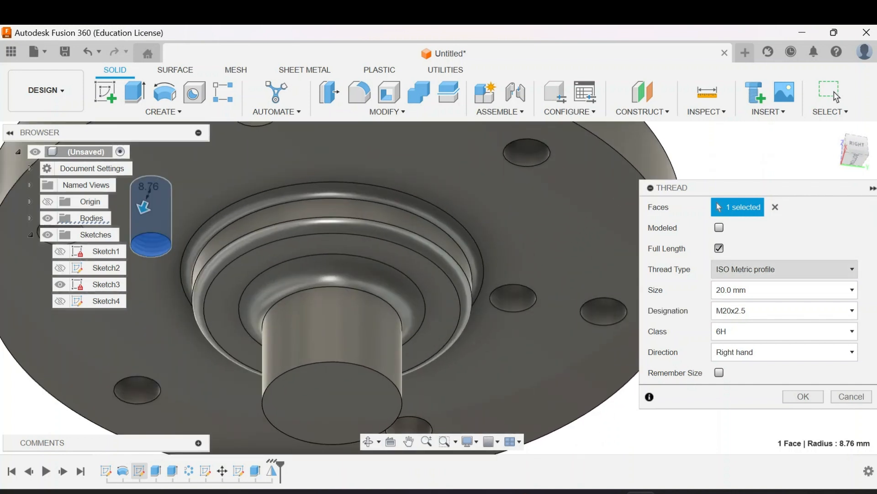
pyautogui.click(758, 311)
pyautogui.click(750, 356)
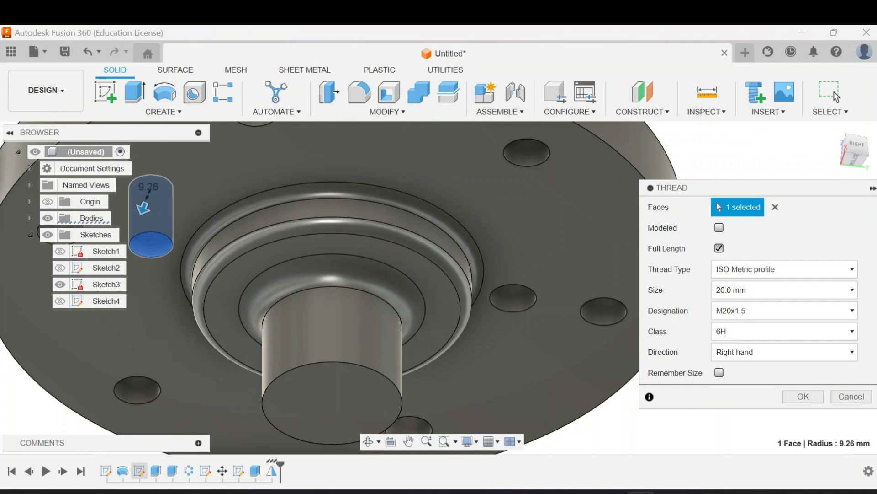
pyautogui.click(719, 227)
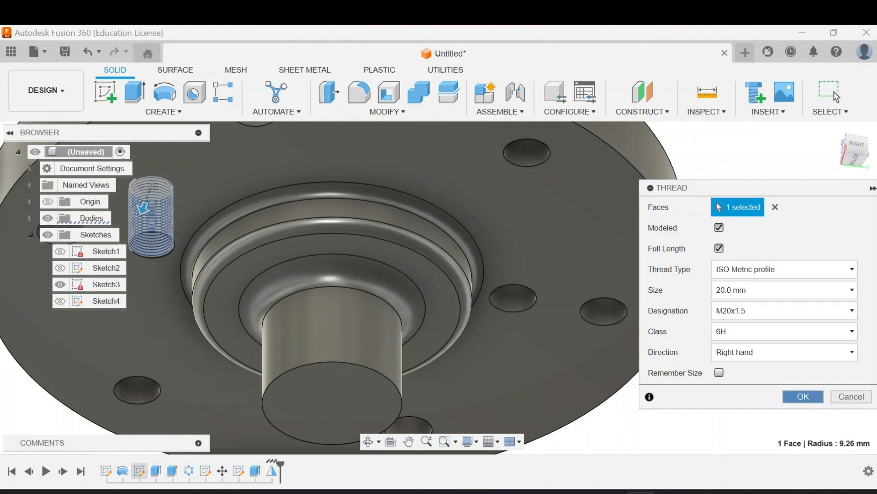
pyautogui.click(803, 396)
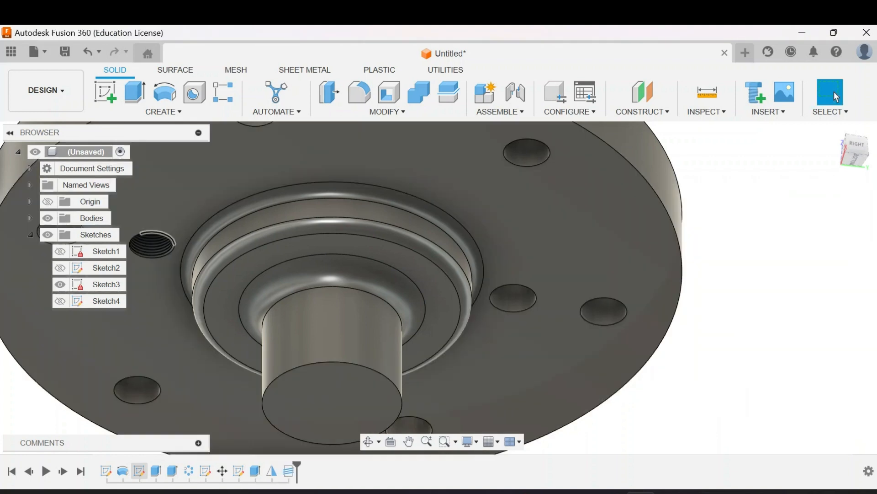
# Add the same modeled full-length M20x1.5 thread to the original 20 mm hole and restore the home view
pyautogui.click(163, 112)
pyautogui.click(120, 295)
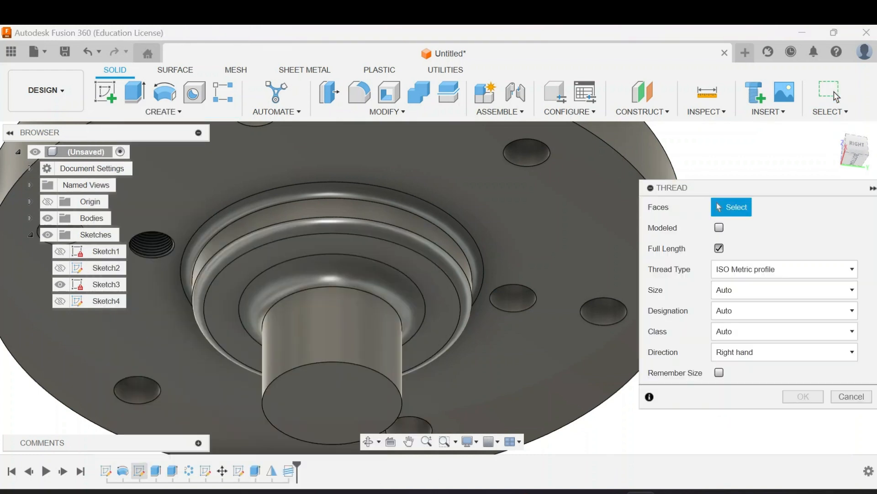
pyautogui.click(511, 298)
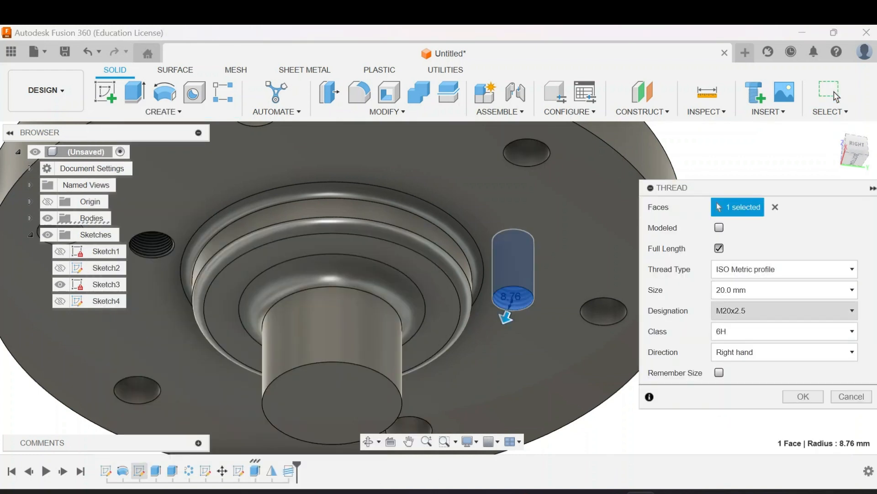
pyautogui.click(783, 311)
pyautogui.click(732, 355)
pyautogui.click(719, 228)
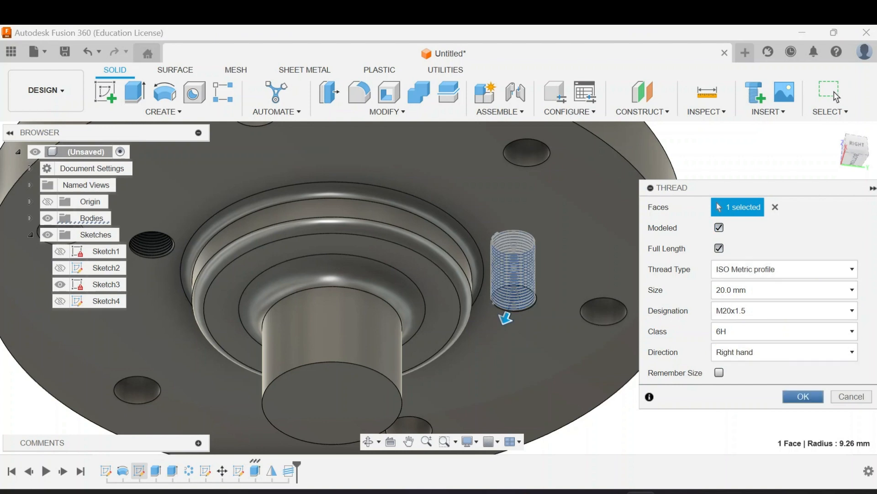
pyautogui.click(803, 396)
pyautogui.click(834, 130)
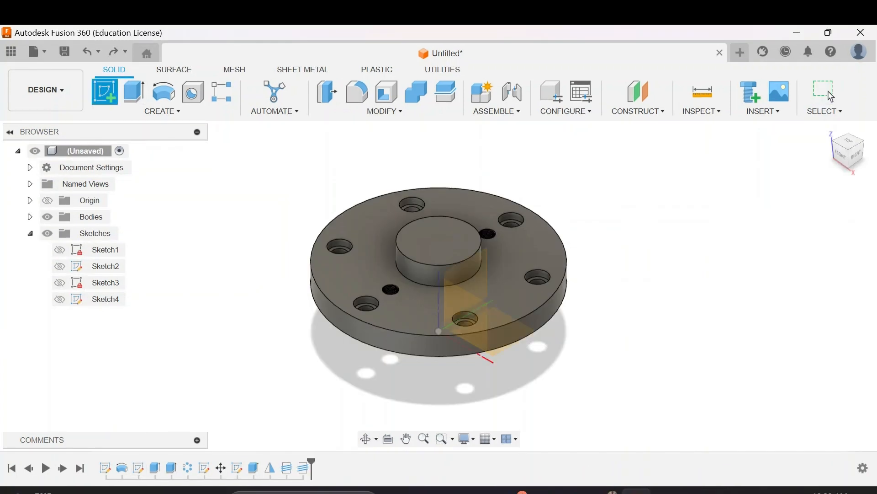
# Start a sketch on the hub's top face and draw a 100 mm horizontal and a 50 mm vertical line from its centre
pyautogui.click(446, 244)
pyautogui.scroll(6, 466, 287)
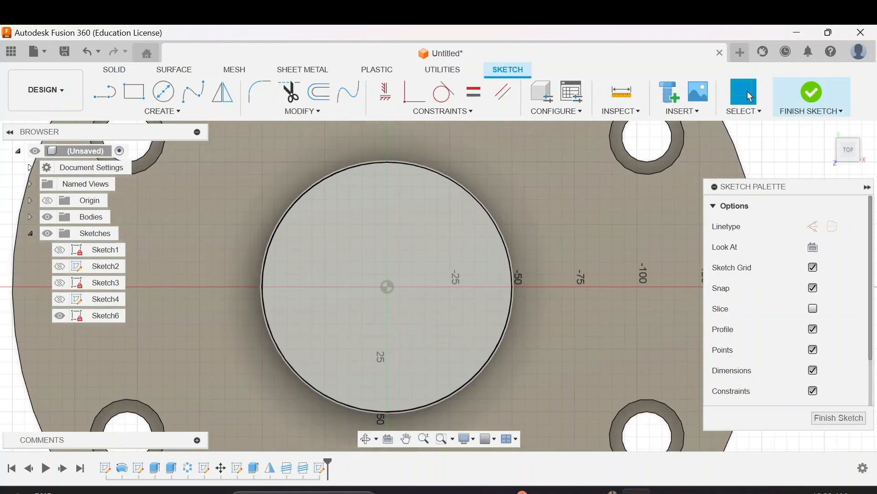
pyautogui.click(134, 92)
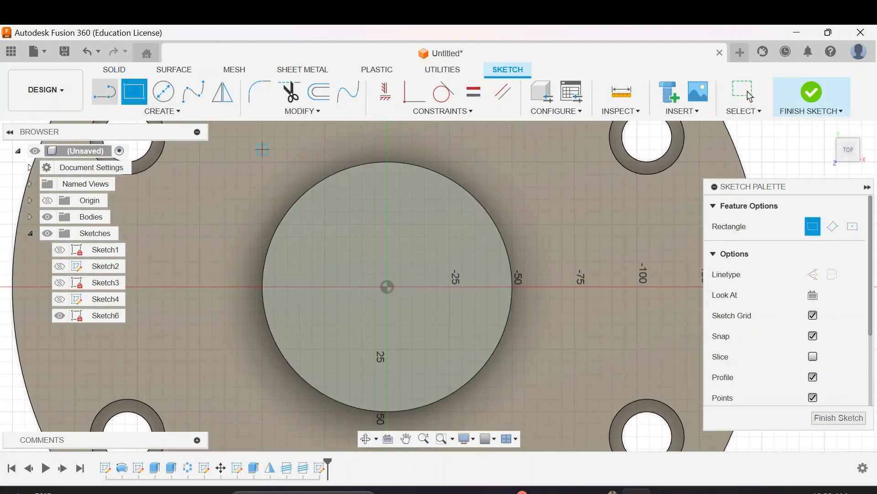
pyautogui.press('l')
pyautogui.click(387, 287)
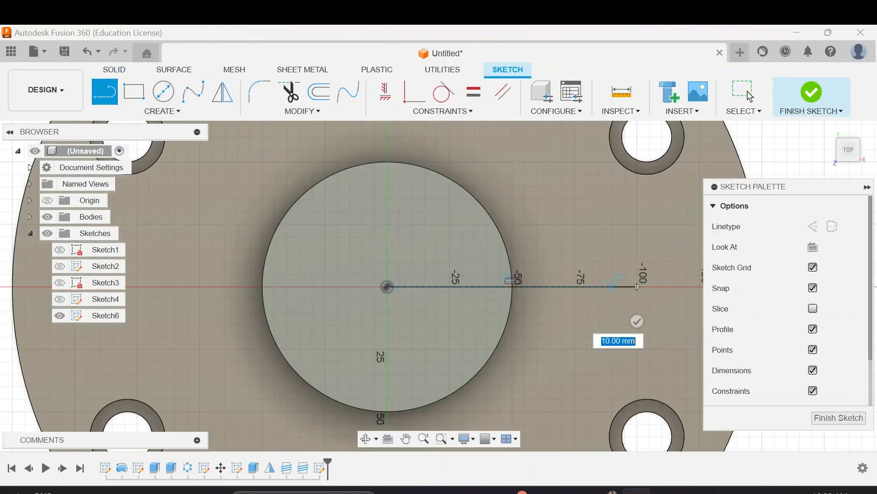
pyautogui.click(387, 287)
pyautogui.click(387, 162)
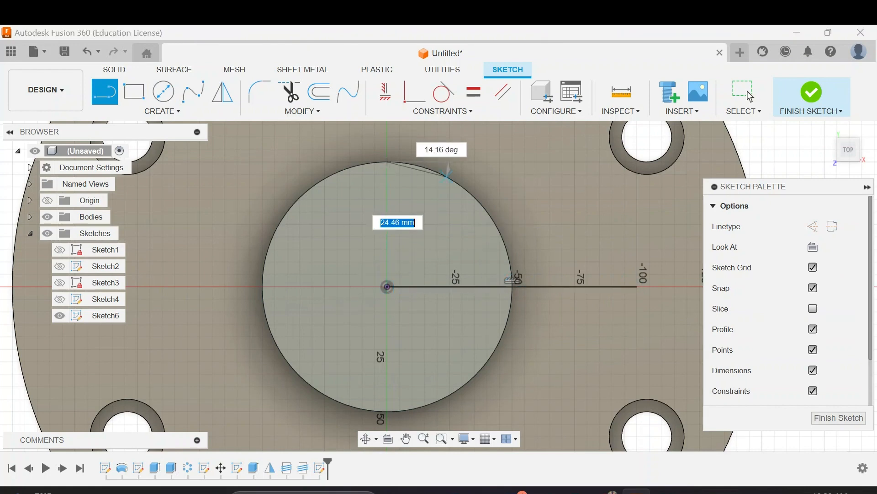
pyautogui.click(387, 287)
pyautogui.press('Escape')
# Convert the vertical and horizontal centre lines to construction lines
pyautogui.click(387, 224)
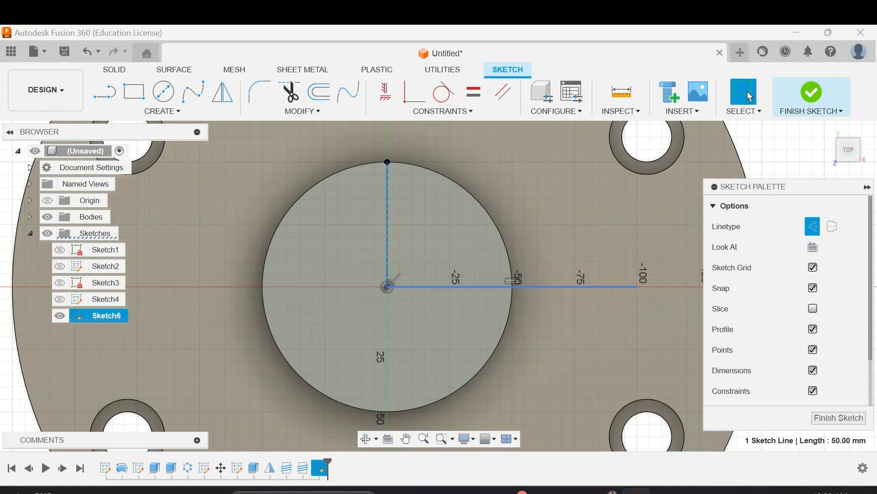
pyautogui.click(573, 287)
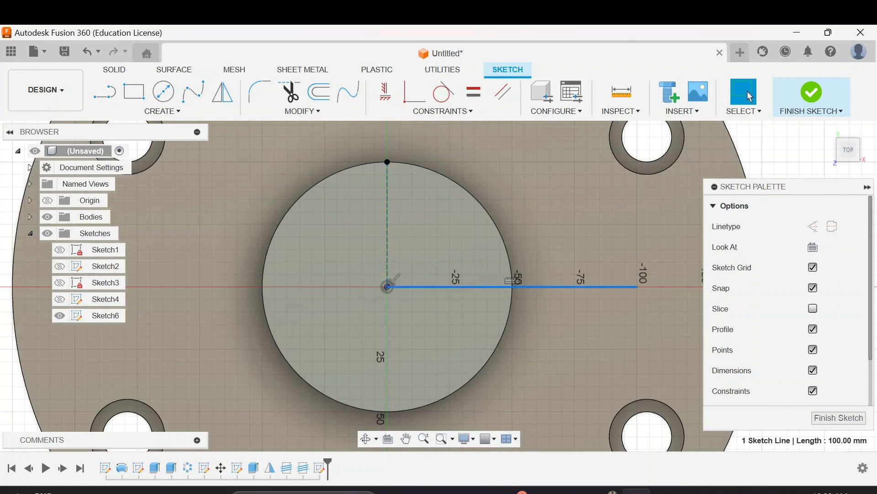
pyautogui.click(812, 226)
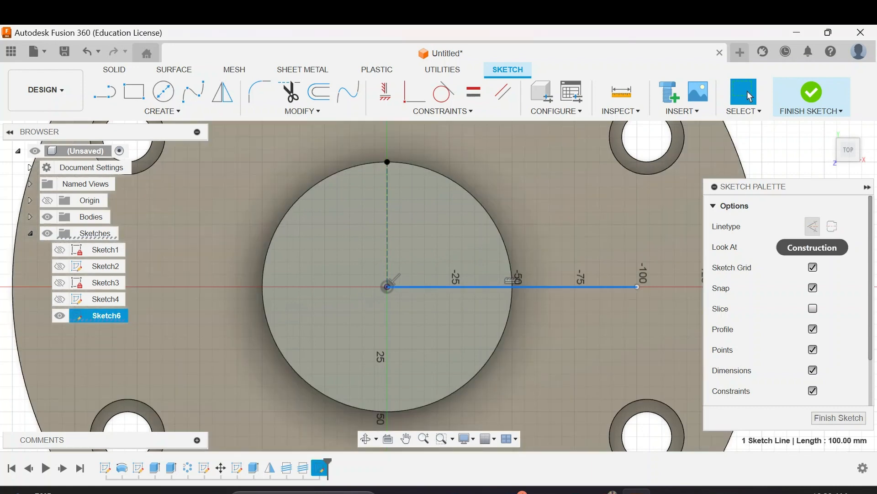
pyautogui.click(813, 226)
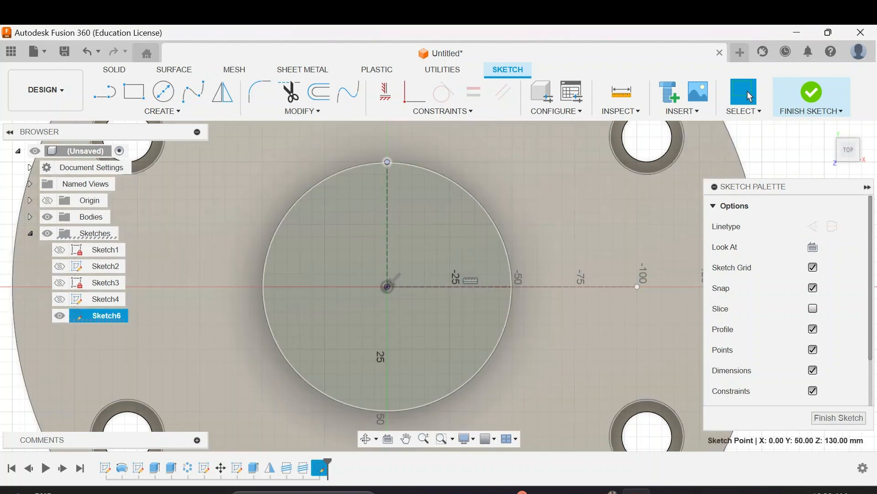
# Sketch a rectangle about 30 mm wide and 50 mm high across the hub's edge, straddling the horizontal construction line
pyautogui.press('r')
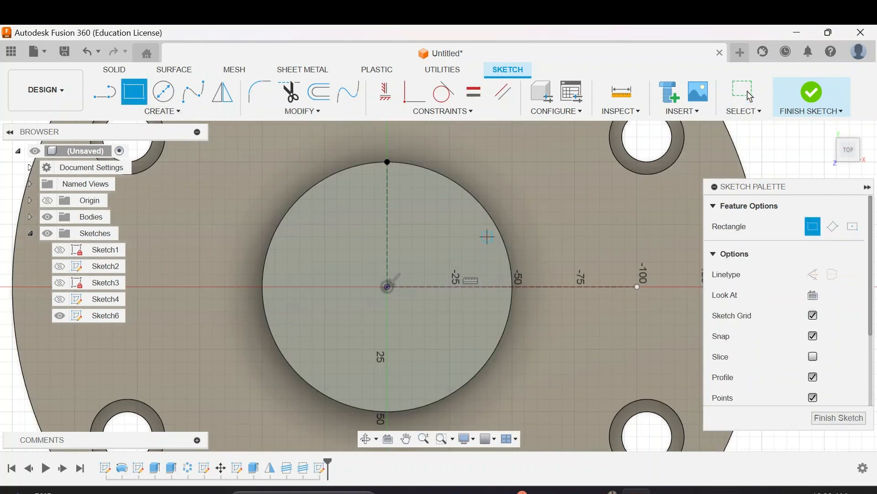
pyautogui.click(489, 238)
pyautogui.press('Escape')
pyautogui.press('r')
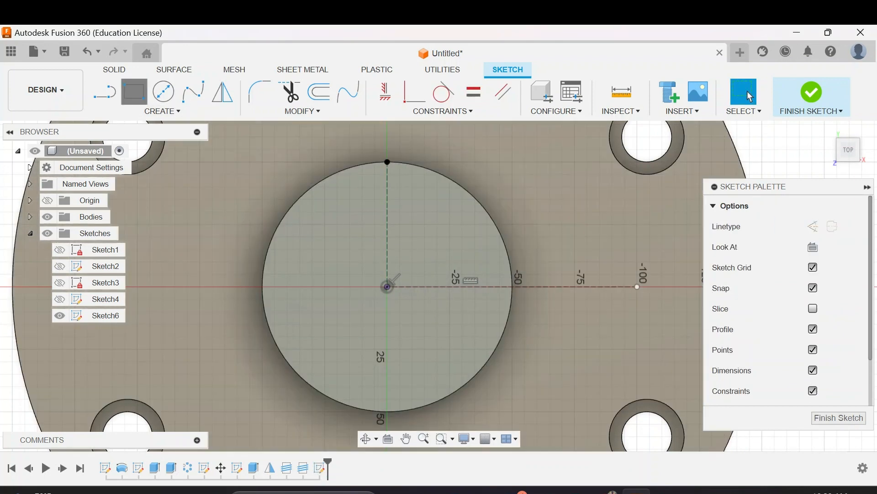
pyautogui.click(475, 224)
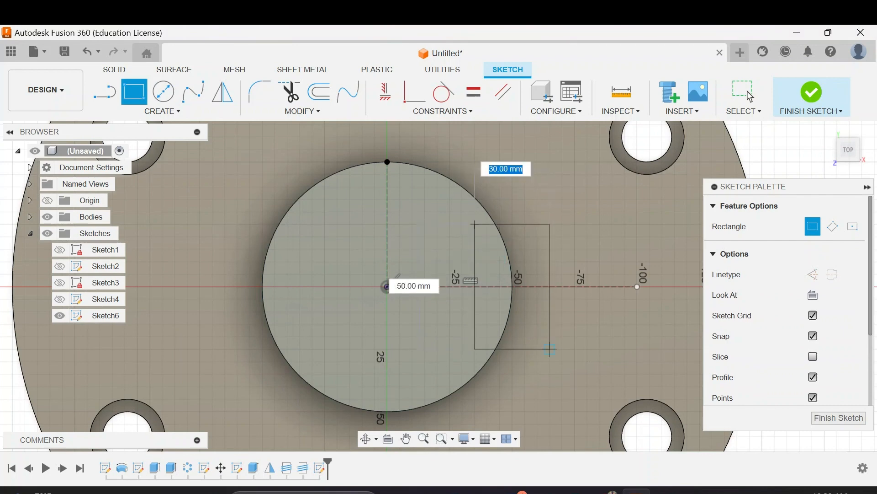
pyautogui.click(549, 350)
pyautogui.press('Escape')
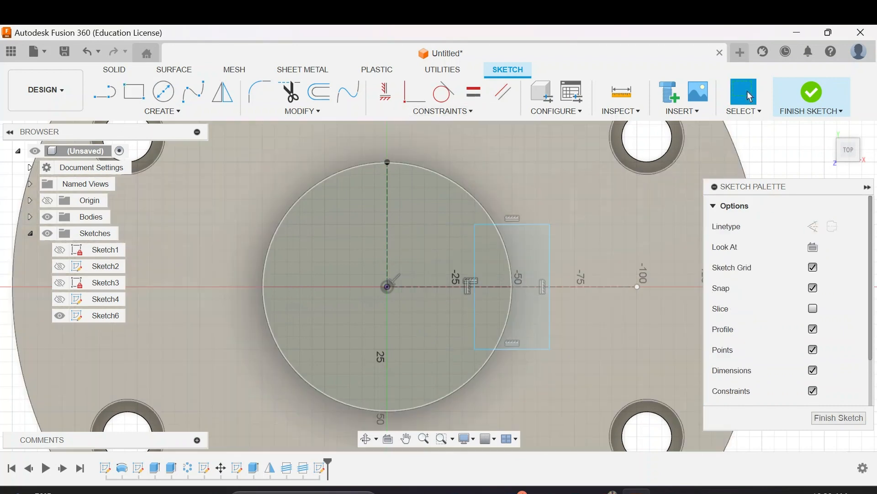
# Apply a Tangent constraint between the rectangle's outer vertical edge and the hub's circular edge
pyautogui.click(443, 111)
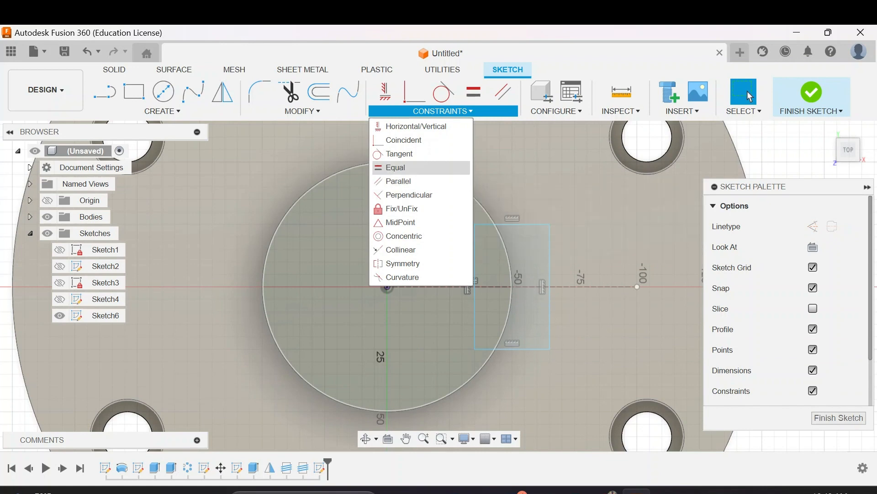
pyautogui.click(399, 153)
pyautogui.click(509, 311)
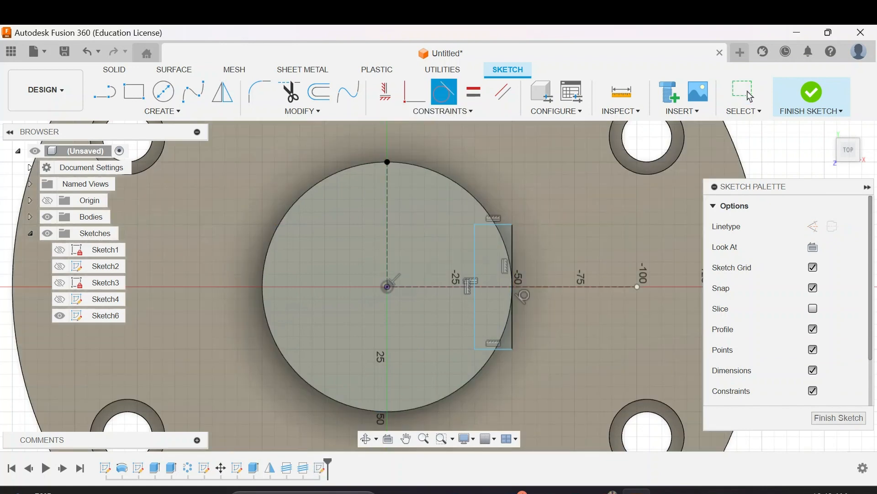
pyautogui.press('Escape')
# Dimension the rectangle's upper and lower edges 7.5 mm each from the horizontal construction line
pyautogui.click(163, 111)
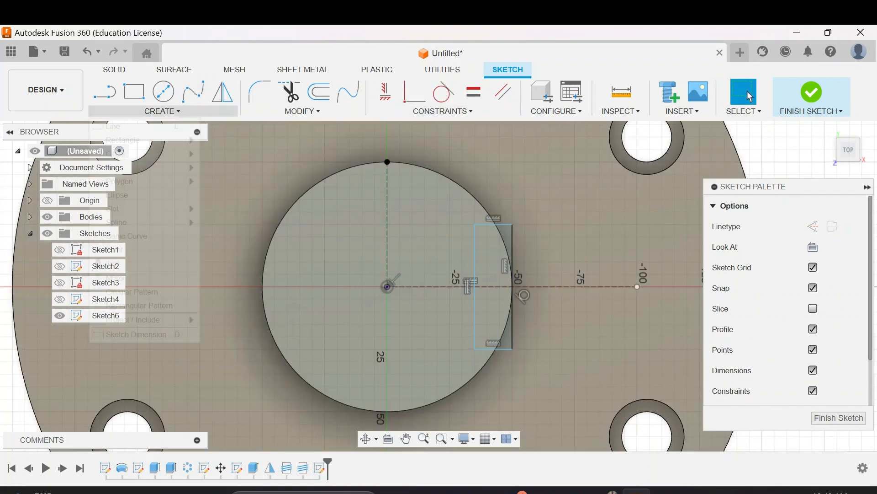
pyautogui.click(137, 334)
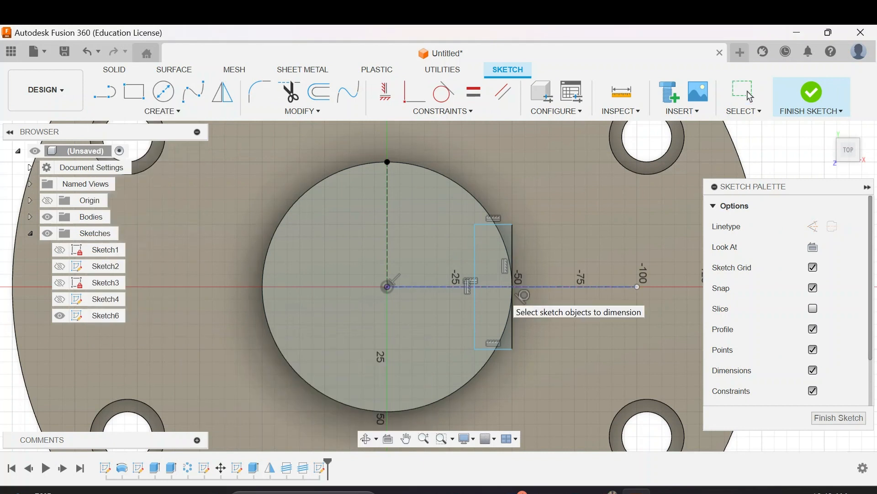
pyautogui.click(503, 287)
pyautogui.click(493, 225)
pyautogui.click(442, 257)
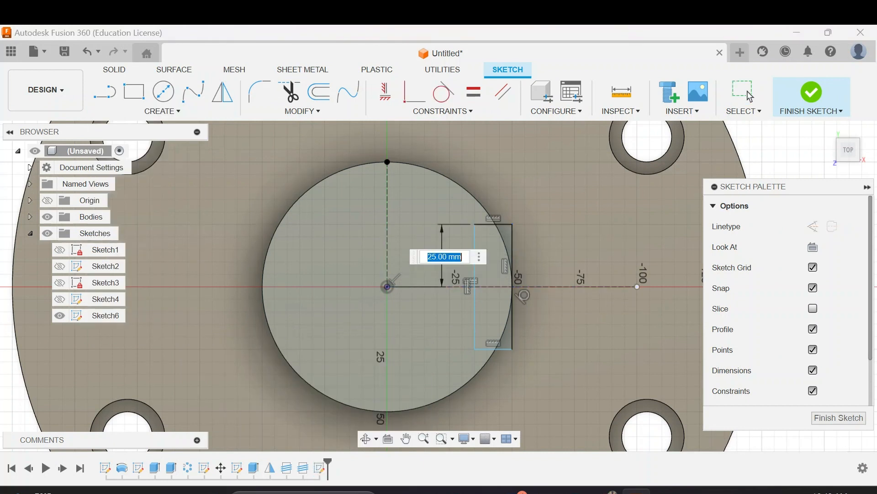
pyautogui.write('7.5')
pyautogui.press('Return')
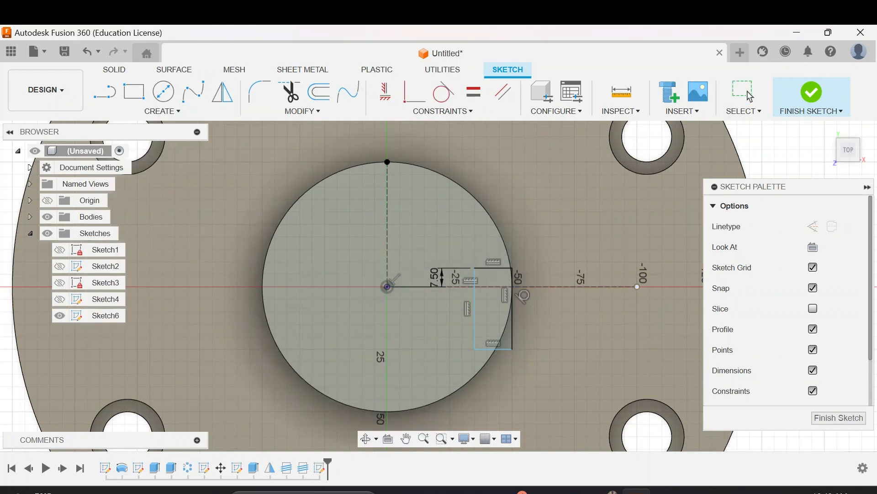
pyautogui.click(490, 287)
pyautogui.click(444, 316)
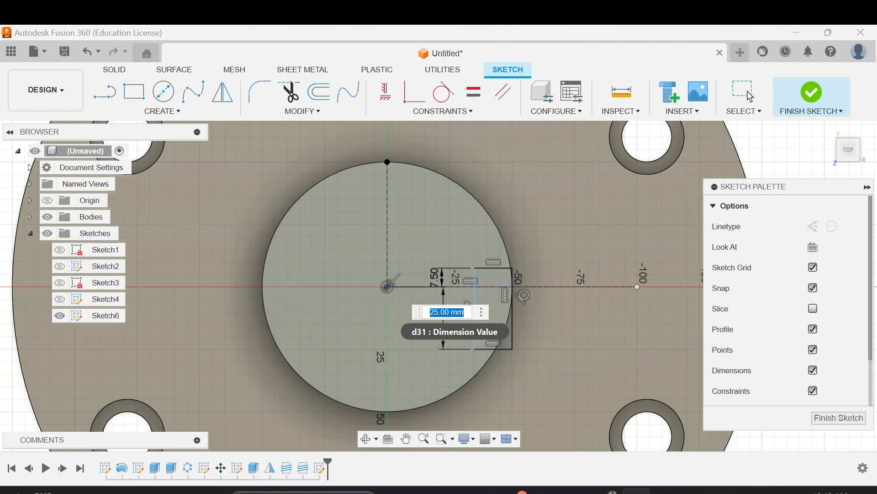
pyautogui.write('7.5')
pyautogui.press('Return')
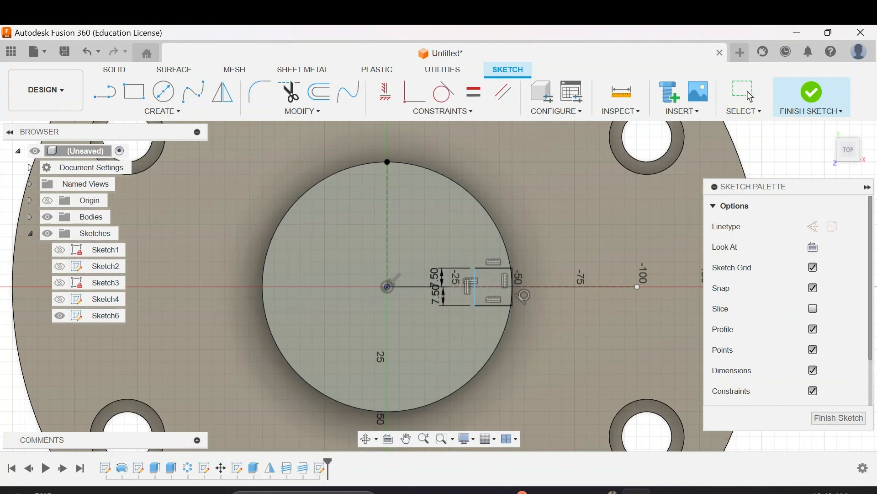
# Dimension the rectangle's inner vertical edge 35 mm from the hub's centre
pyautogui.click(387, 286)
pyautogui.click(431, 334)
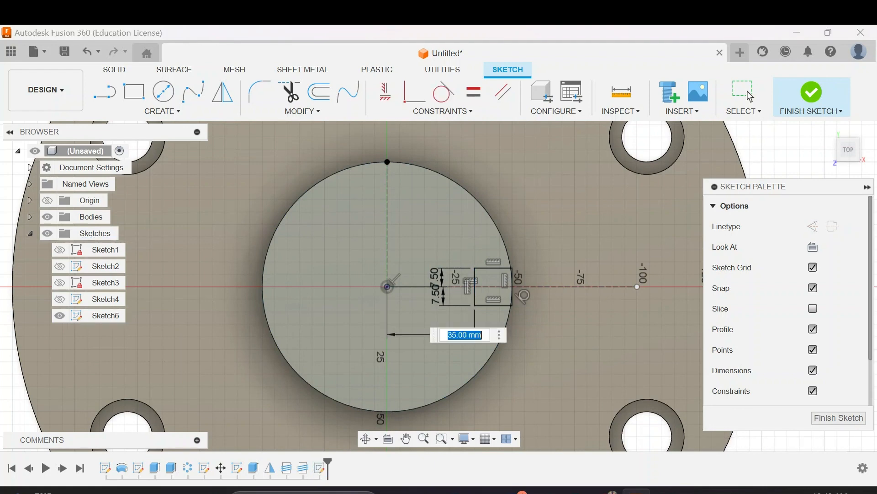
pyautogui.press('Return')
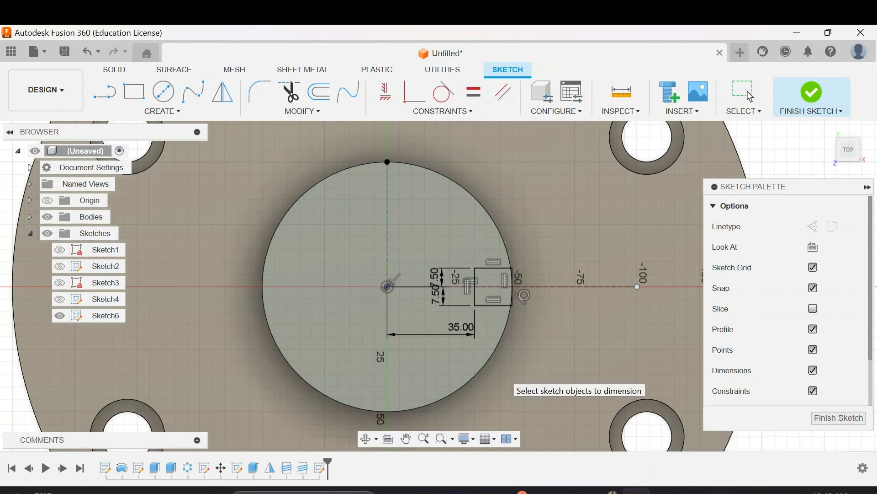
# Sketch a second rectangle about 46 mm high outside the hub, crossing the horizontal construction line
pyautogui.scroll(2, 461, 277)
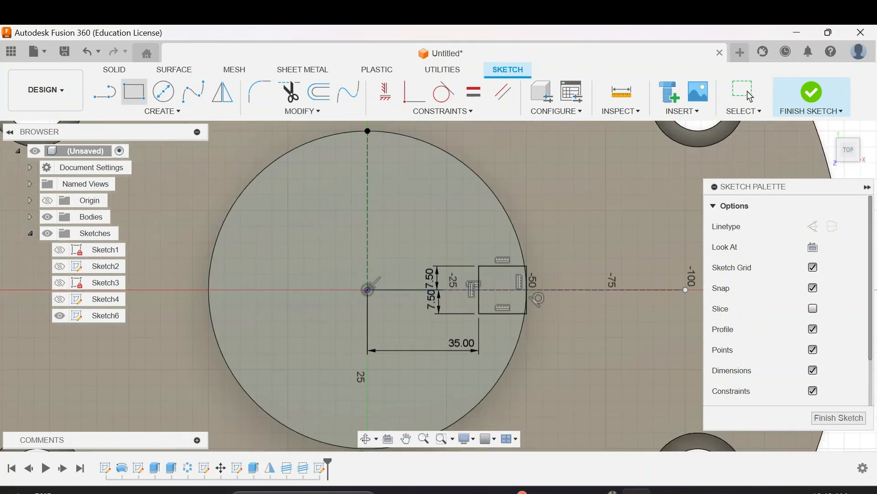
pyautogui.click(134, 92)
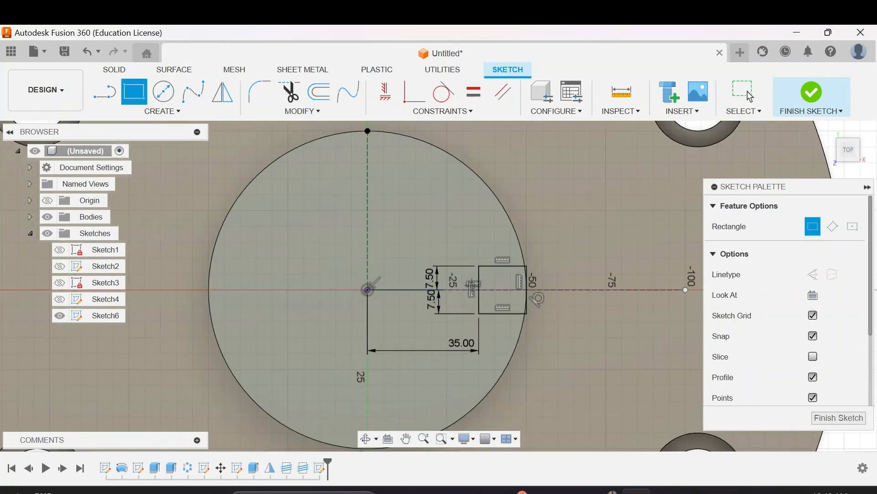
pyautogui.click(563, 224)
pyautogui.click(654, 369)
pyautogui.click(750, 96)
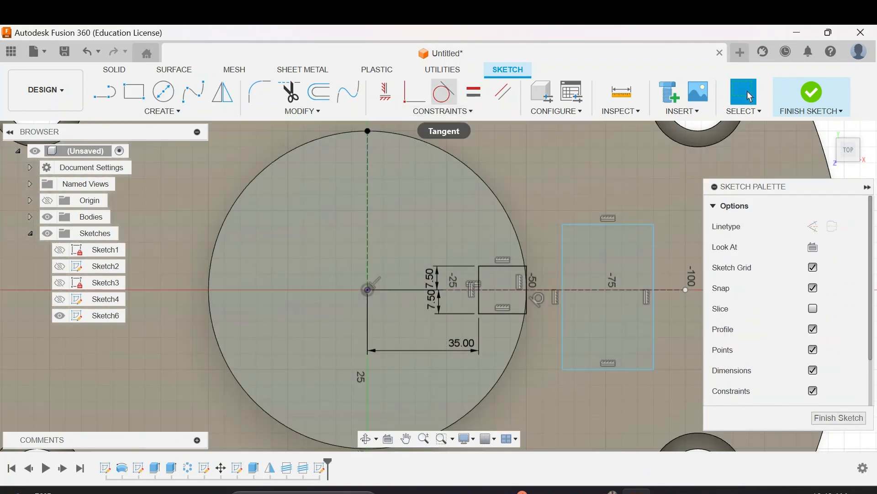
# Make the second rectangle's two vertical edges collinear with the matching outer and inner edges of the first rectangle
pyautogui.press('t')
pyautogui.click(444, 112)
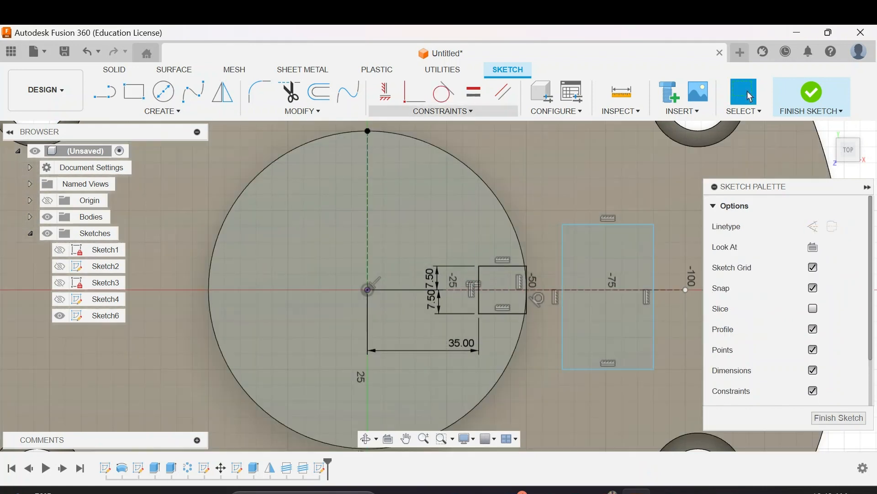
pyautogui.click(411, 235)
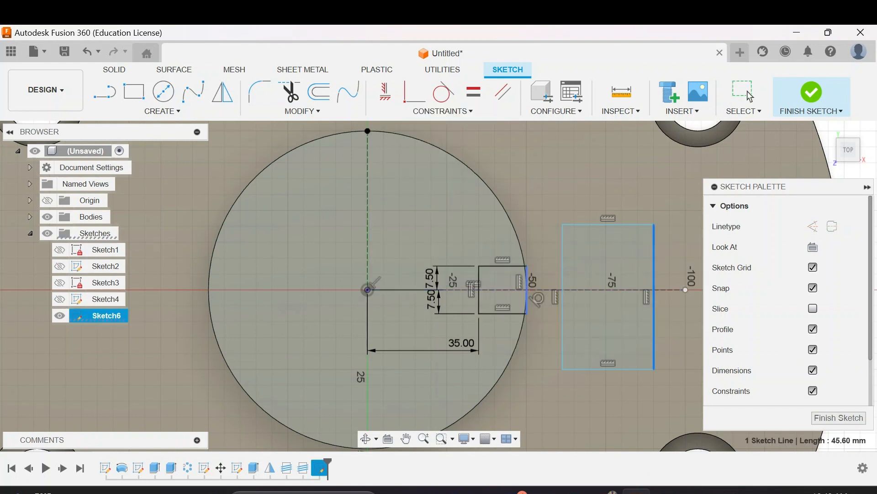
pyautogui.click(527, 288)
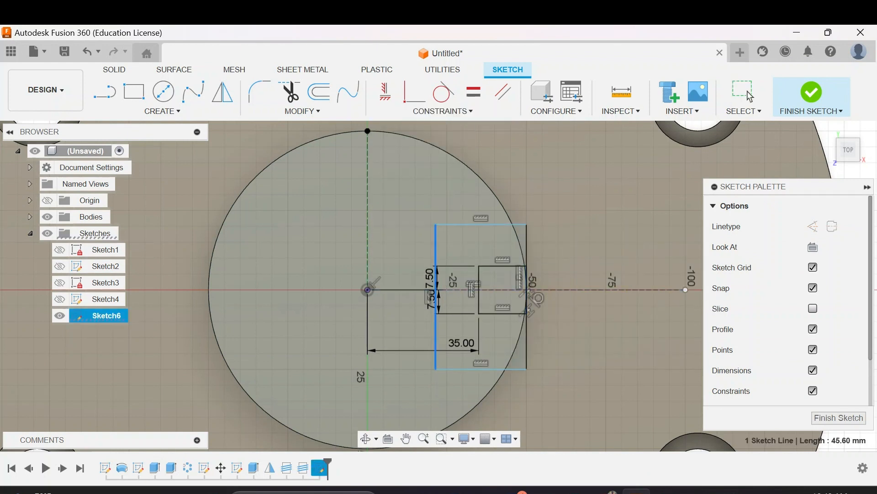
pyautogui.click(479, 302)
# Dimension the second rectangle's upper and lower edges 15 mm each from the horizontal construction line and finish the sketch
pyautogui.click(162, 111)
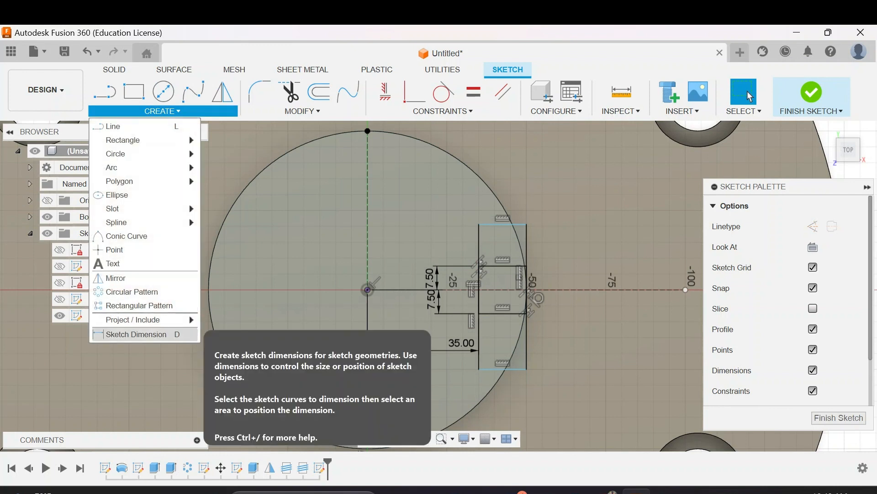
pyautogui.click(135, 333)
pyautogui.click(457, 290)
pyautogui.click(503, 224)
pyautogui.click(596, 273)
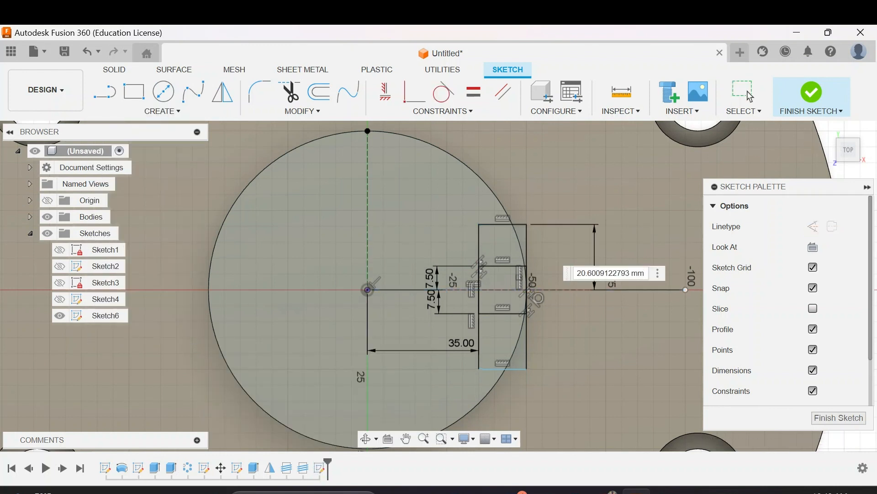
pyautogui.write('15')
pyautogui.press('Return')
pyautogui.click(503, 369)
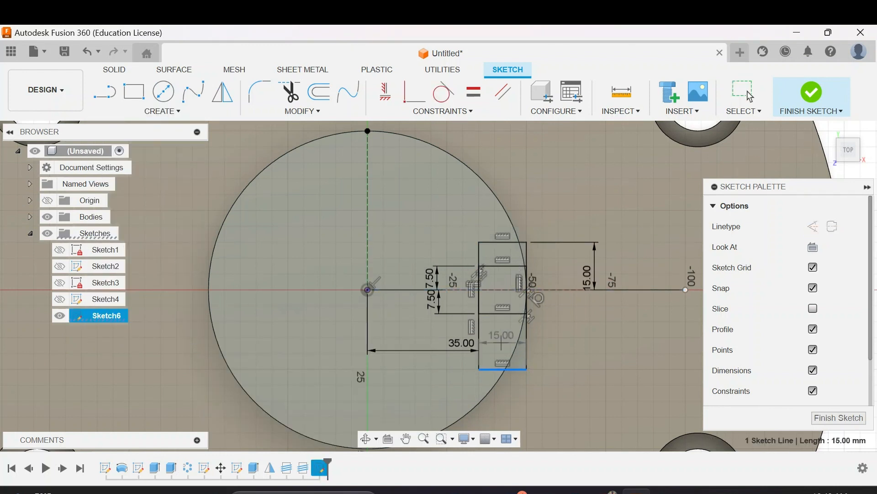
pyautogui.click(597, 329)
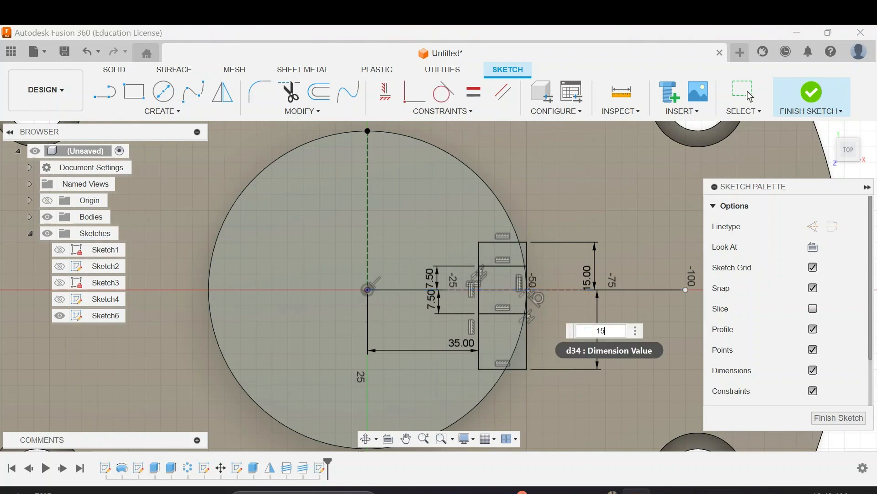
pyautogui.write('15')
pyautogui.press('Return')
pyautogui.click(831, 96)
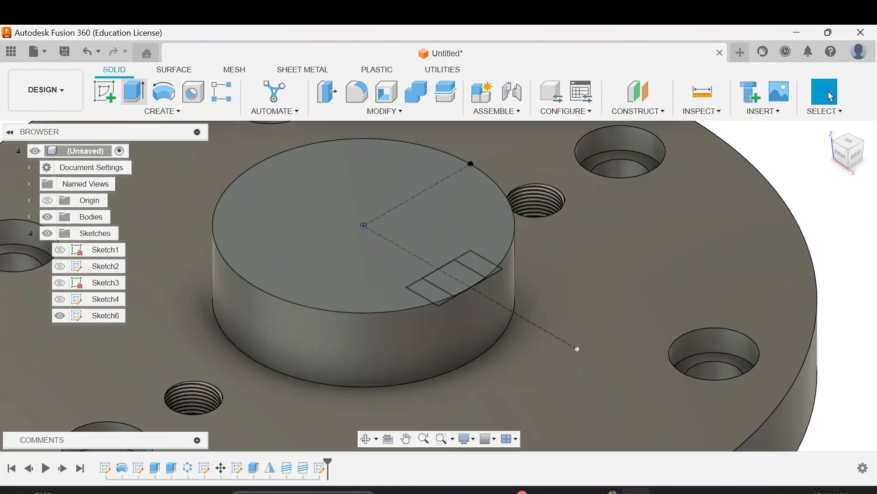
# Extrude the middle profile at the hub's edge by -10 mm to cut a notch into the hub
pyautogui.write('e')
pyautogui.write('-')
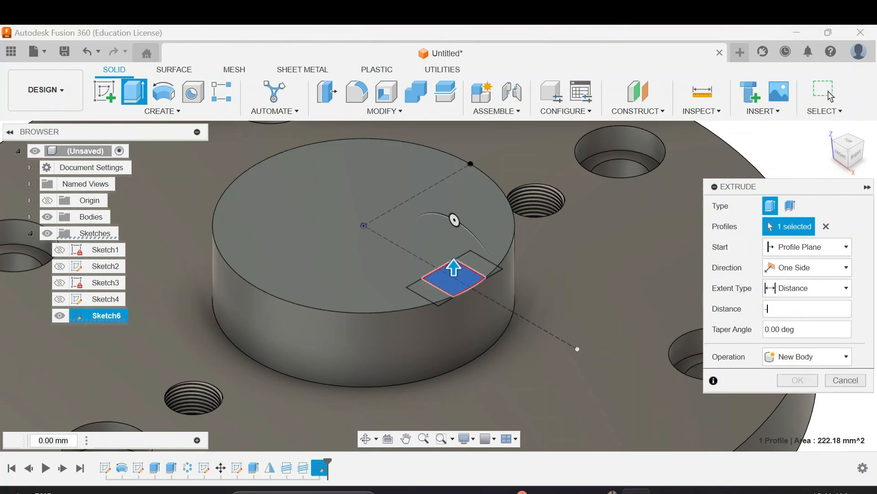
pyautogui.write('10')
pyautogui.press('Return')
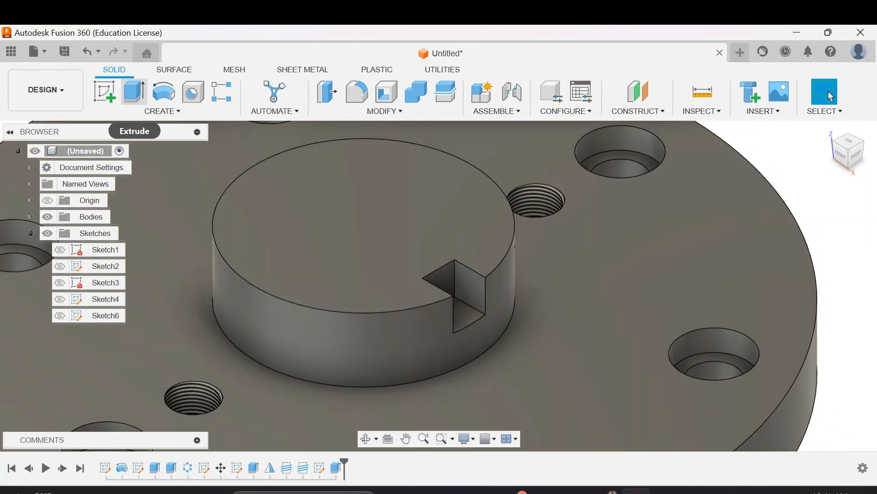
# Extrude the notch sketch's three adjoining profiles by -15 mm from a -15 mm offset start, cutting the wider lower part of the notch
pyautogui.press('e')
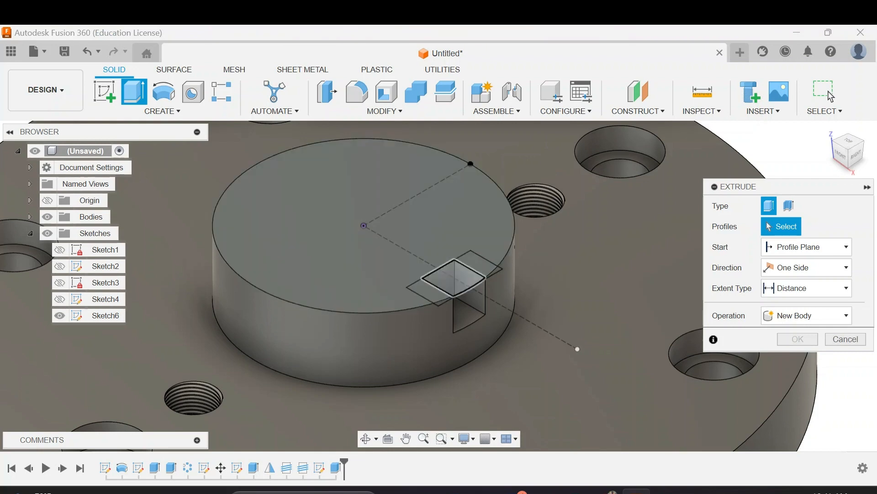
pyautogui.click(453, 278)
pyautogui.click(430, 292)
pyautogui.click(477, 264)
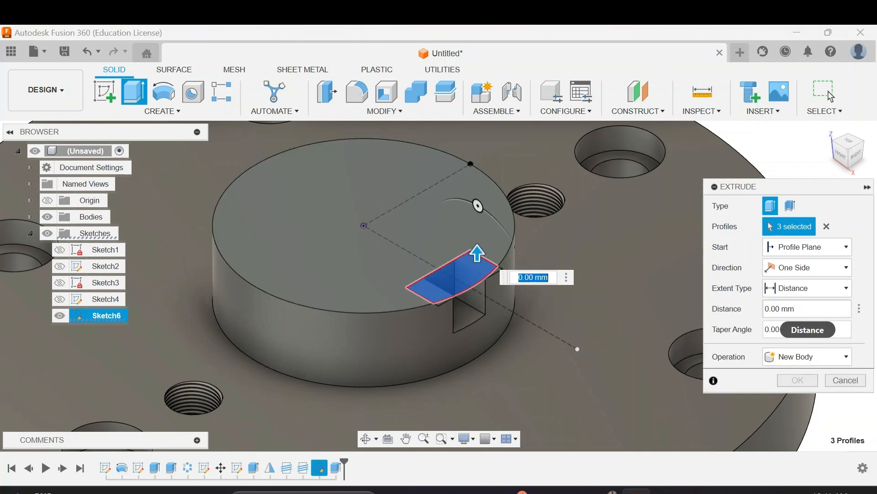
pyautogui.click(807, 268)
pyautogui.click(807, 247)
pyautogui.click(772, 278)
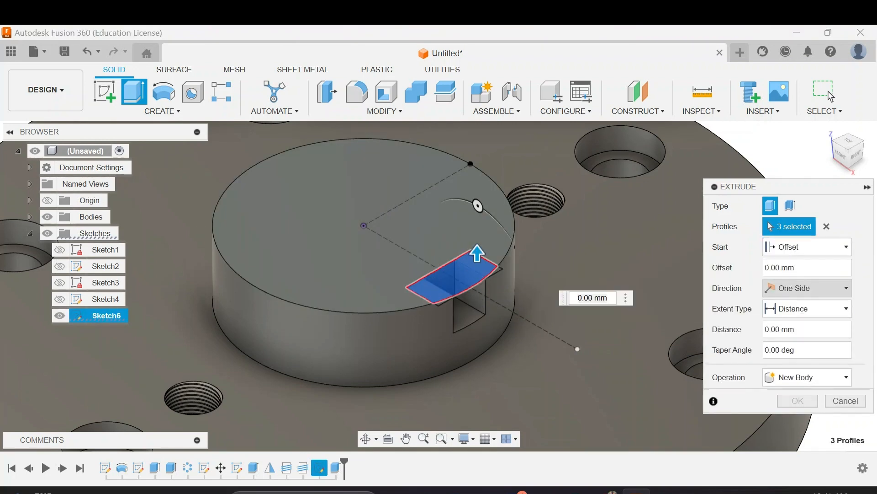
pyautogui.write('-15')
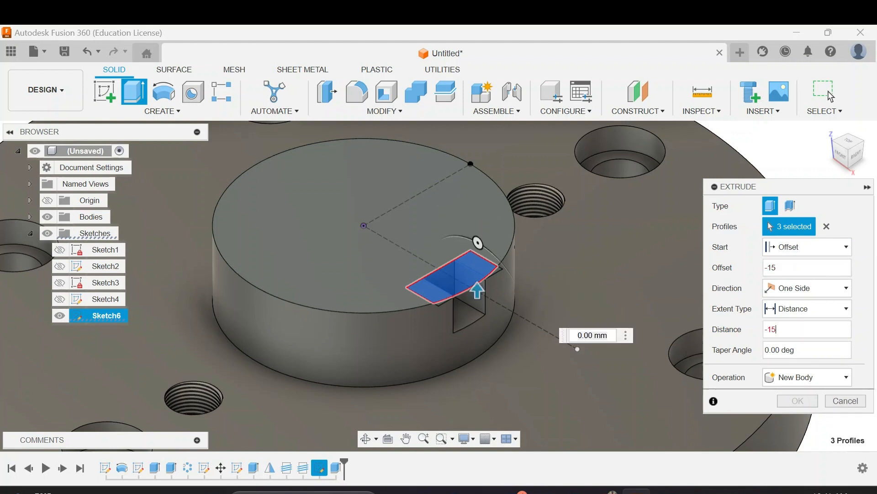
pyautogui.write('-15')
pyautogui.press('Return')
pyautogui.press('Return')
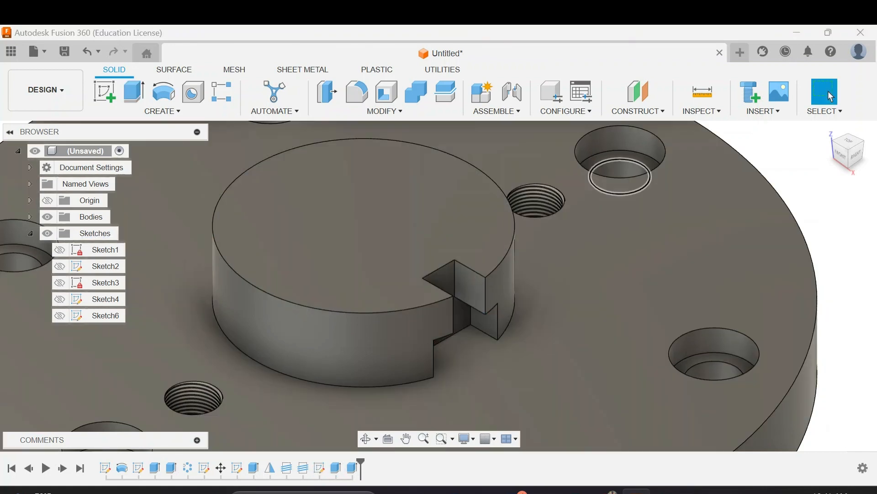
# Circular-pattern the two notch cut features around the hub's axis with a quantity of 3
pyautogui.click(828, 128)
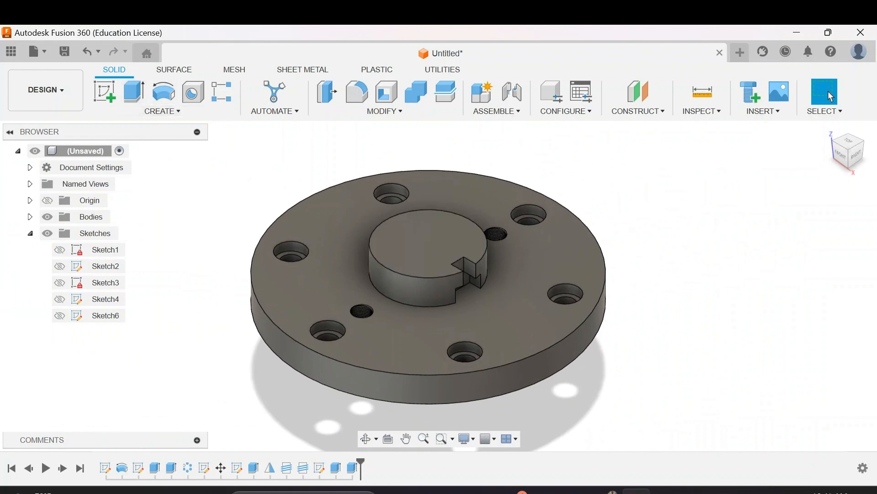
pyautogui.click(162, 111)
pyautogui.moveTo(146, 389)
pyautogui.click(247, 401)
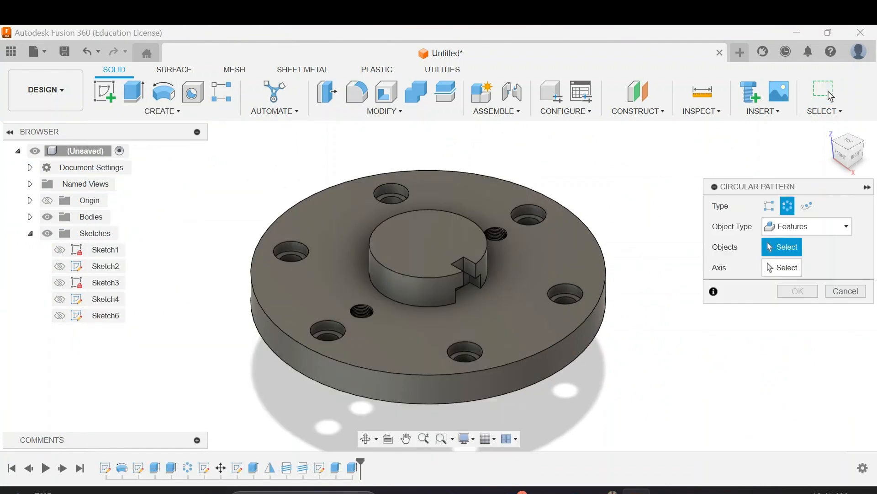
pyautogui.click(467, 278)
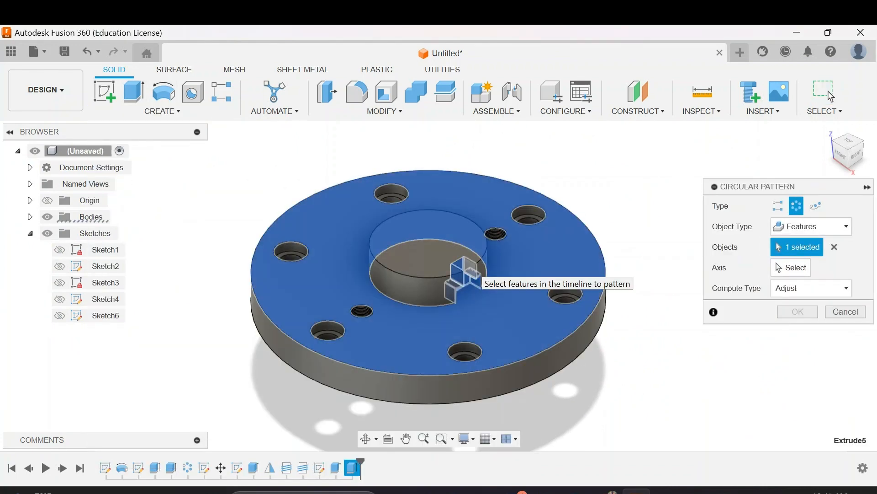
pyautogui.click(470, 268)
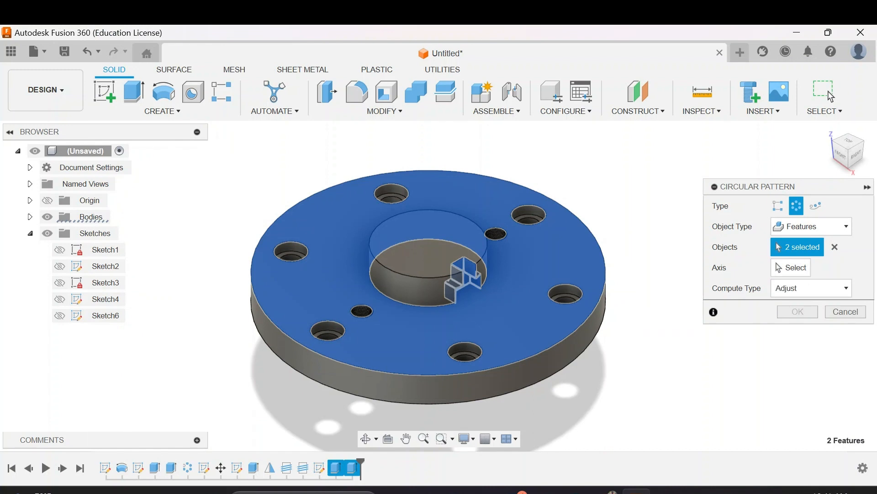
pyautogui.click(791, 268)
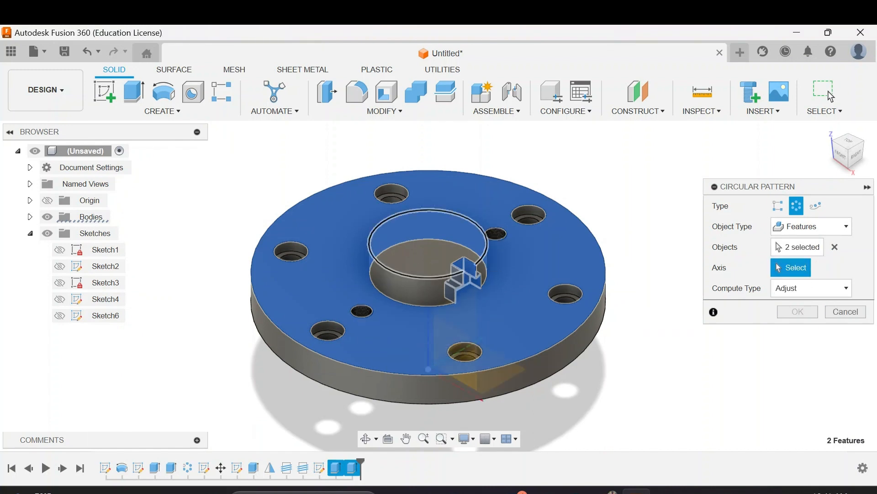
pyautogui.click(486, 254)
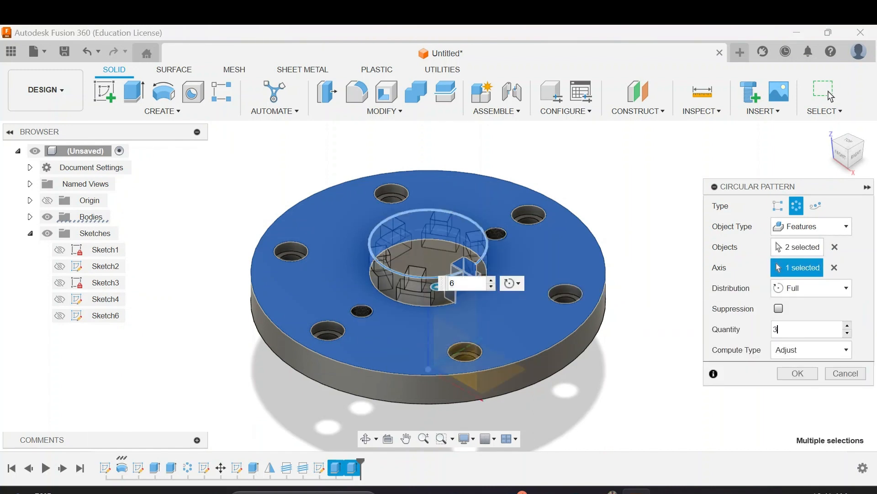
pyautogui.press('Return')
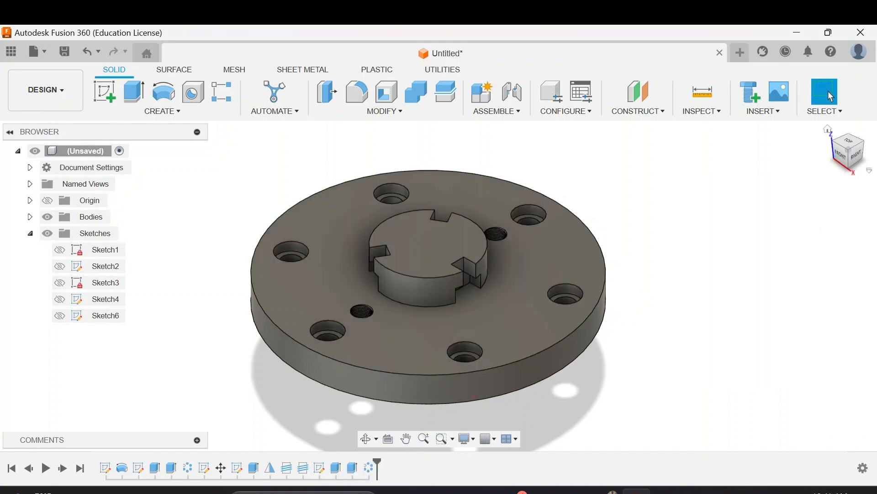
# Create a construction plane offset 30 mm from the YZ plane
pyautogui.click(828, 129)
pyautogui.keyDown('shift'); pyautogui.moveTo(594, 256); pyautogui.dragTo(388, 301, button='middle'); pyautogui.keyUp('shift')
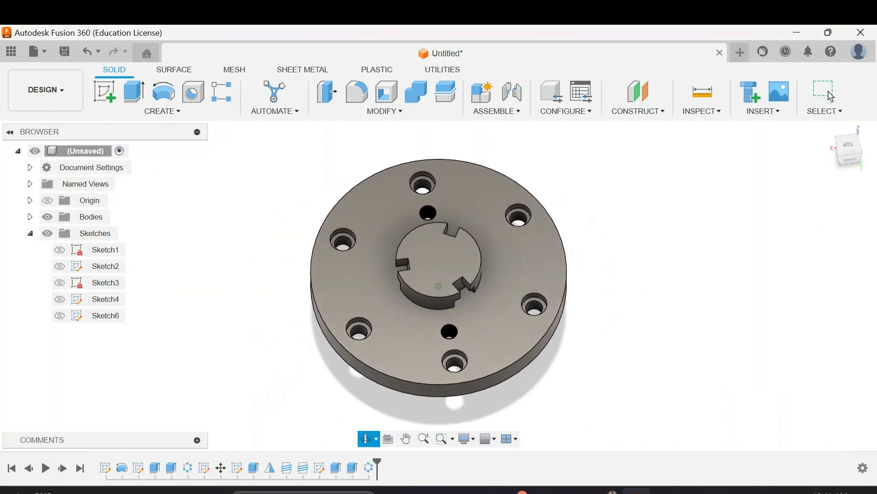
pyautogui.moveTo(848, 174); pyautogui.dragTo(853, 154)
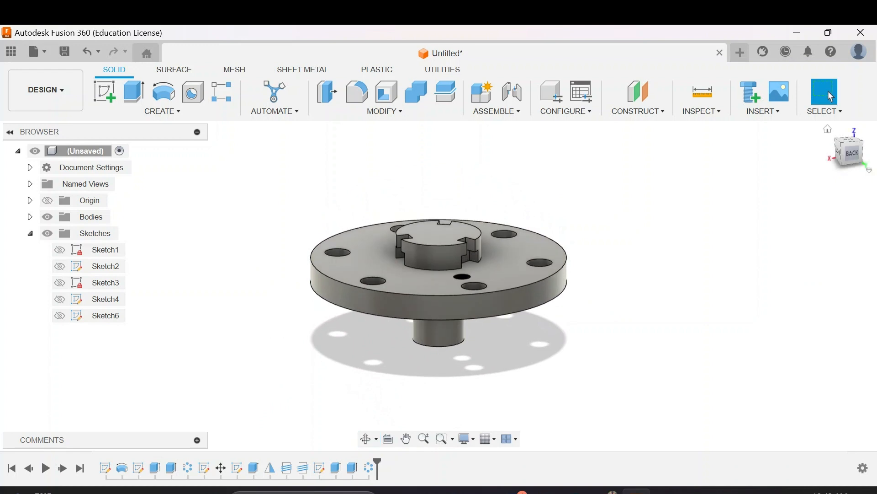
pyautogui.click(827, 129)
pyautogui.keyDown('shift'); pyautogui.moveTo(526, 293); pyautogui.dragTo(447, 196, button='middle'); pyautogui.keyUp('shift')
pyautogui.click(162, 111)
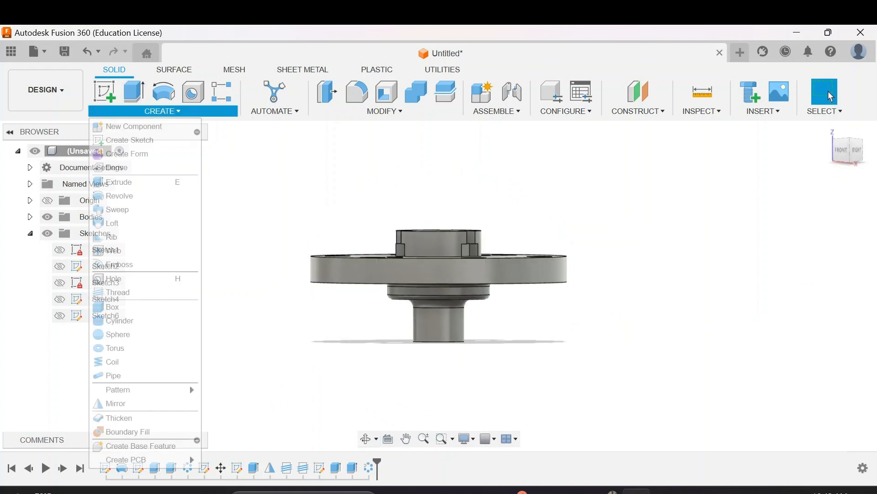
pyautogui.click(638, 111)
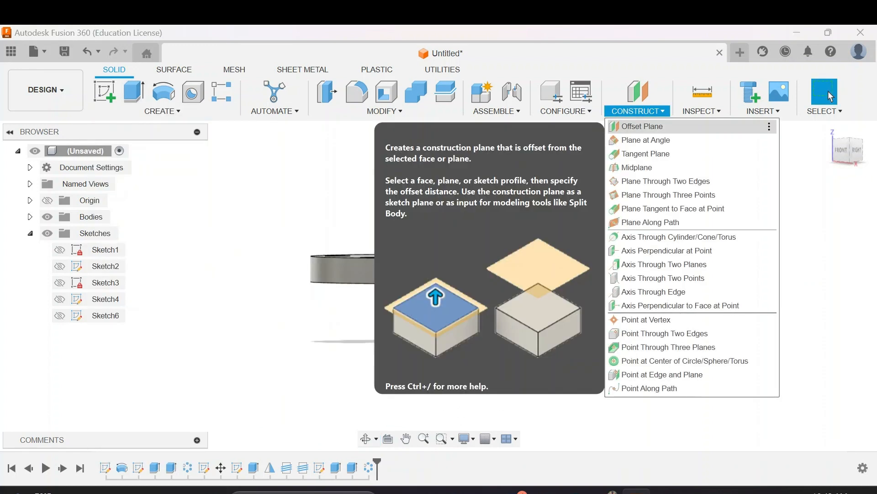
pyautogui.click(643, 127)
pyautogui.keyDown('shift'); pyautogui.moveTo(485, 238); pyautogui.dragTo(526, 285, button='middle'); pyautogui.keyUp('shift')
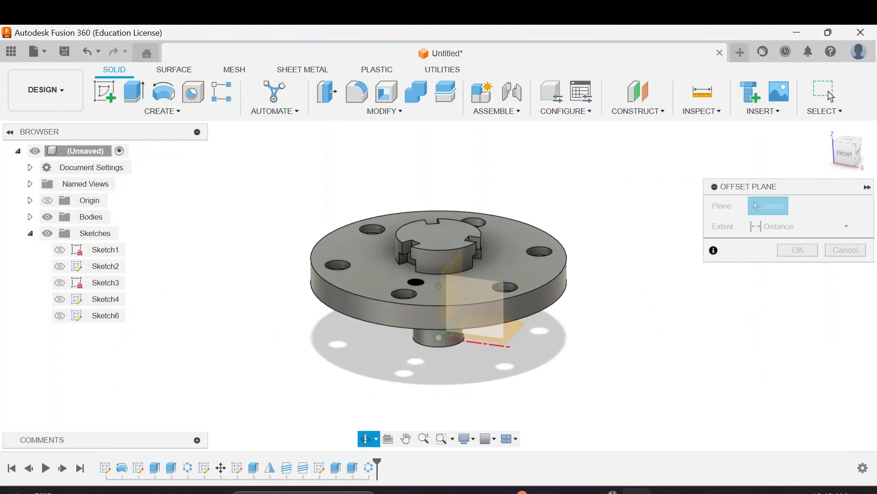
pyautogui.keyDown('shift'); pyautogui.moveTo(552, 320); pyautogui.dragTo(480, 297, button='middle'); pyautogui.keyUp('shift')
pyautogui.click(480, 302)
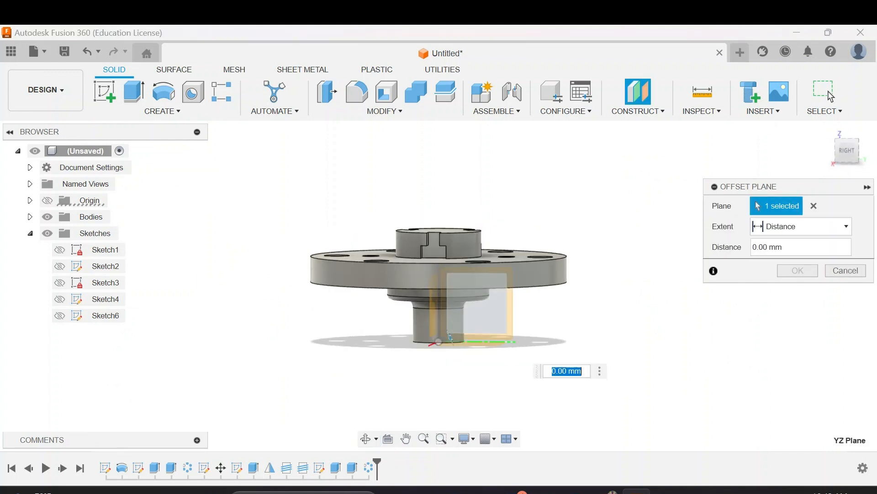
pyautogui.keyDown('shift'); pyautogui.moveTo(450, 337); pyautogui.dragTo(512, 370, button='middle'); pyautogui.keyUp('shift')
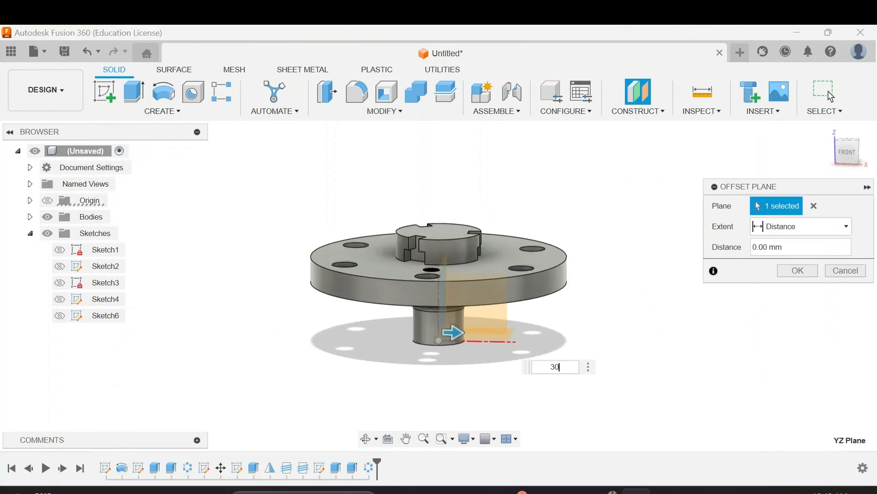
pyautogui.keyDown('shift'); pyautogui.moveTo(411, 338); pyautogui.dragTo(594, 318, button='middle'); pyautogui.keyUp('shift')
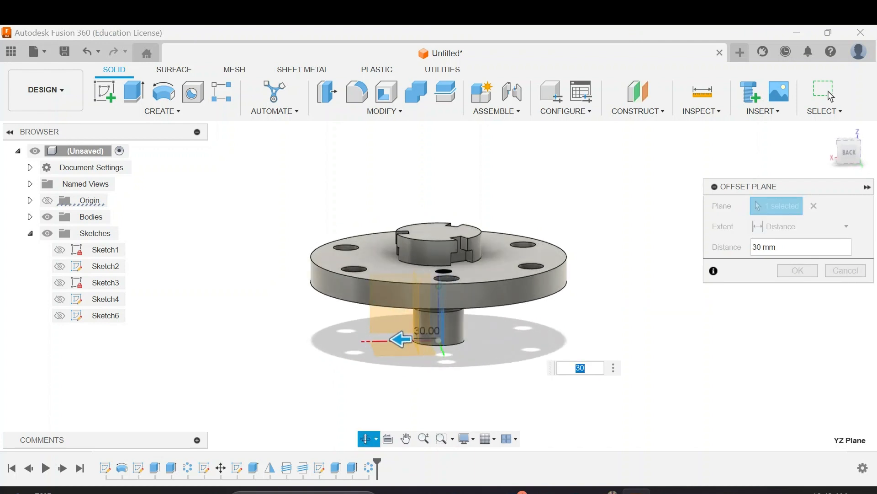
pyautogui.press('Return')
# Start a sketch on the offset plane and draw a rectangle about 21 mm wide, rising from the lower shaft's end across the centre axis
pyautogui.click(105, 92)
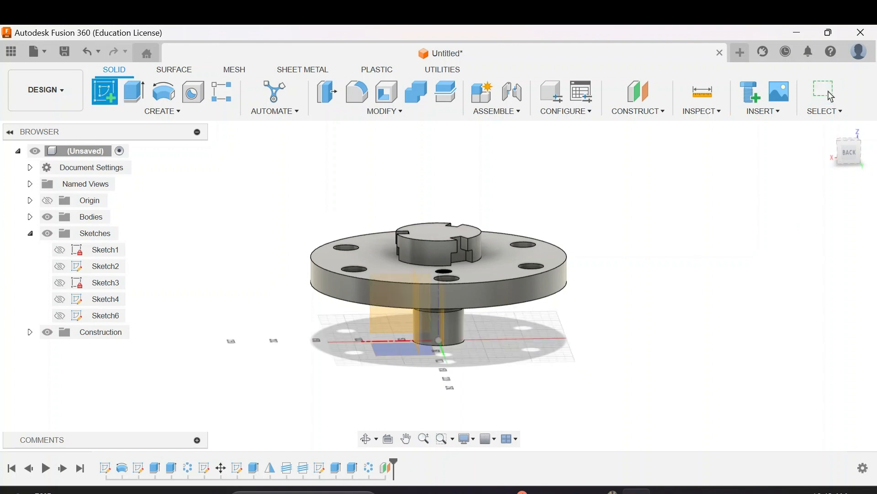
pyautogui.keyDown('shift'); pyautogui.moveTo(393, 325); pyautogui.dragTo(485, 315, button='middle'); pyautogui.keyUp('shift')
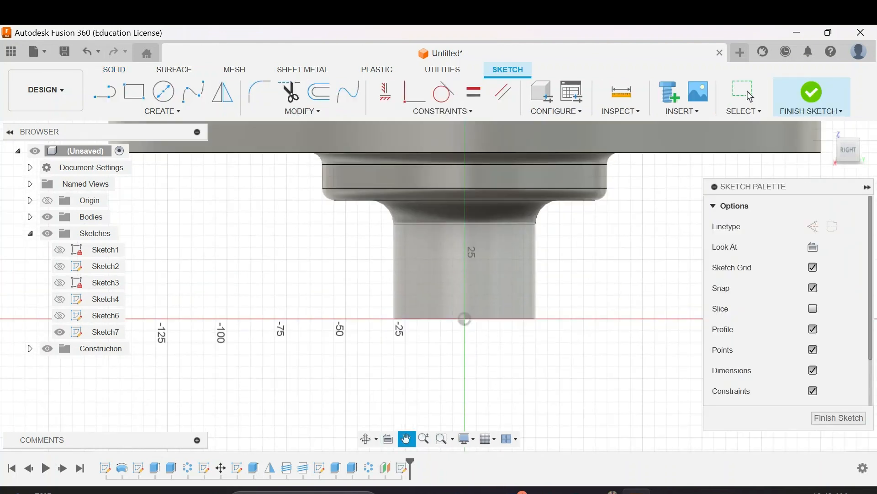
pyautogui.press('r')
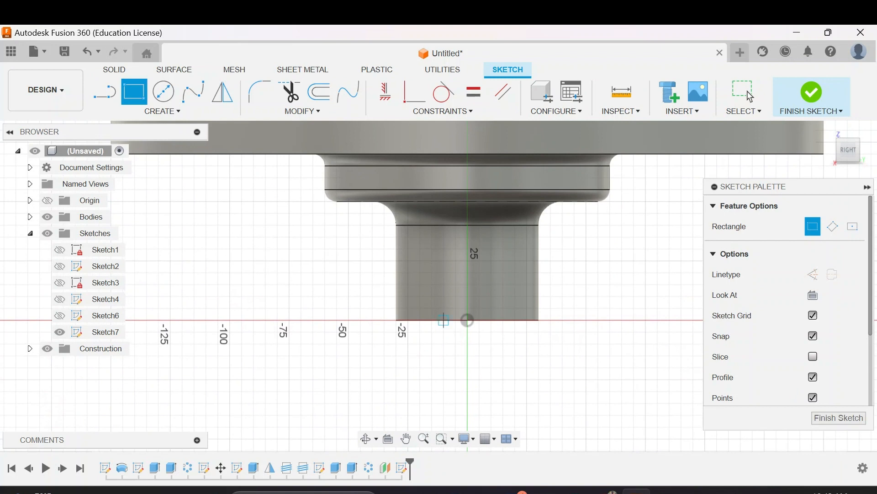
pyautogui.click(444, 320)
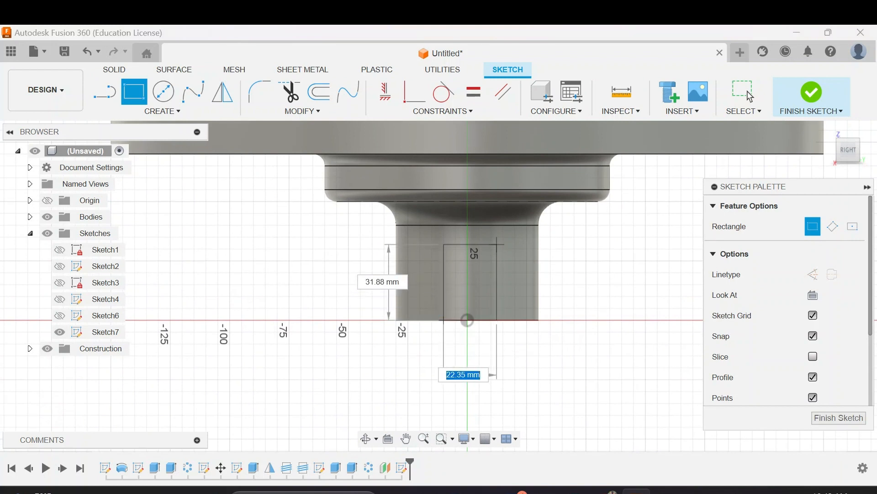
pyautogui.press('Return')
# Dimension the rectangle's two lower corners 7.5 mm each from the sketch origin
pyautogui.click(162, 112)
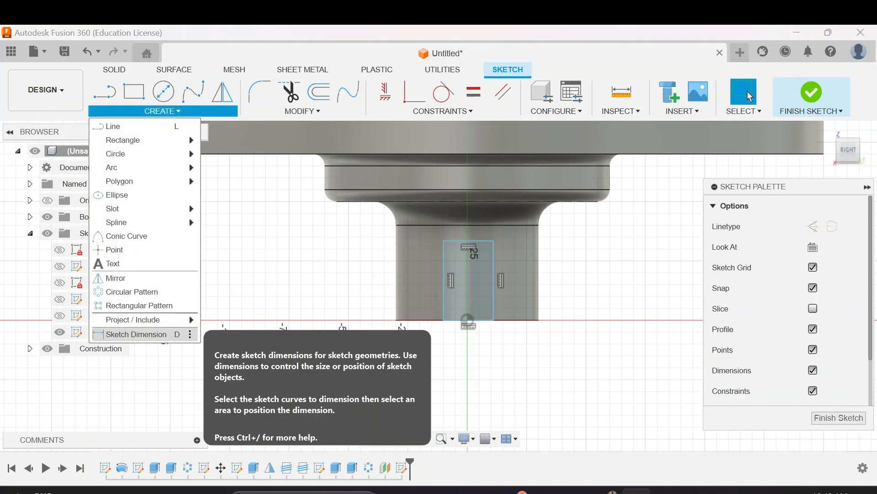
pyautogui.click(137, 333)
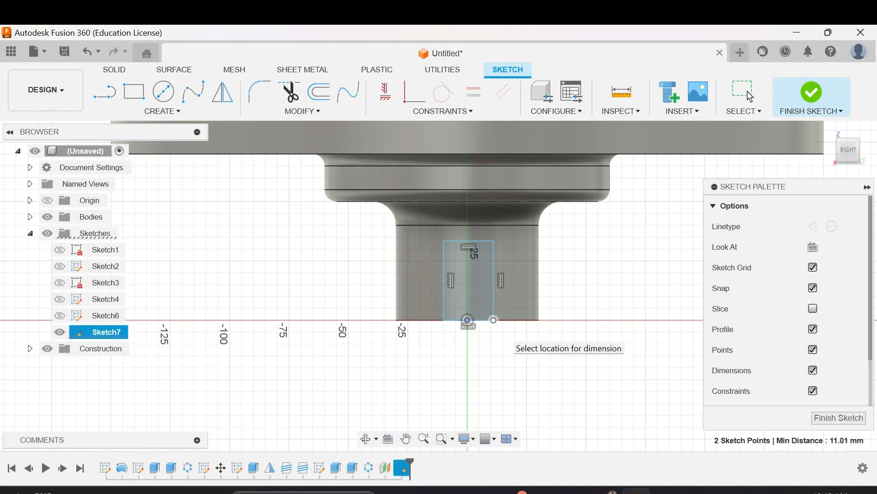
pyautogui.click(496, 325)
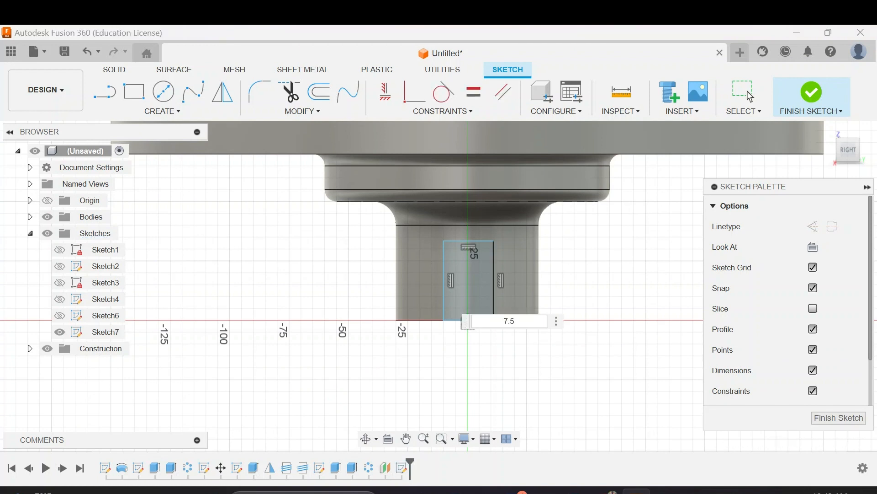
pyautogui.press('Return')
pyautogui.moveTo(485, 313); pyautogui.dragTo(493, 346)
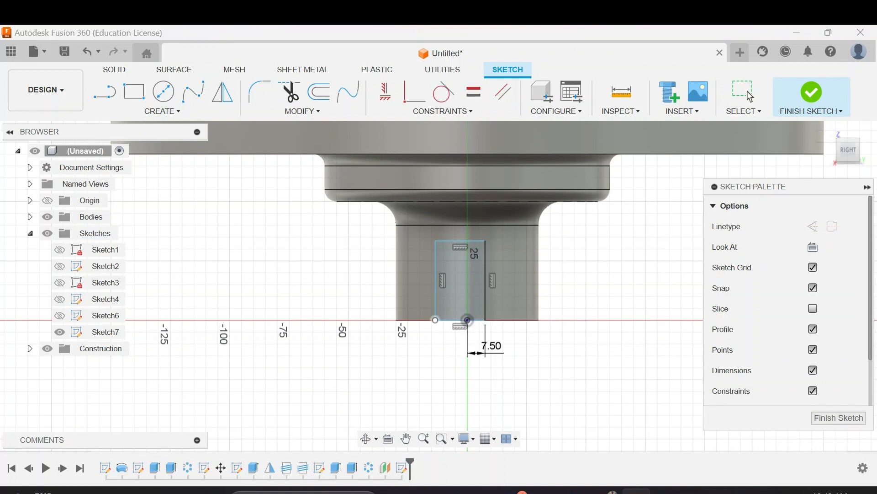
pyautogui.click(435, 320)
pyautogui.click(467, 319)
pyautogui.click(452, 346)
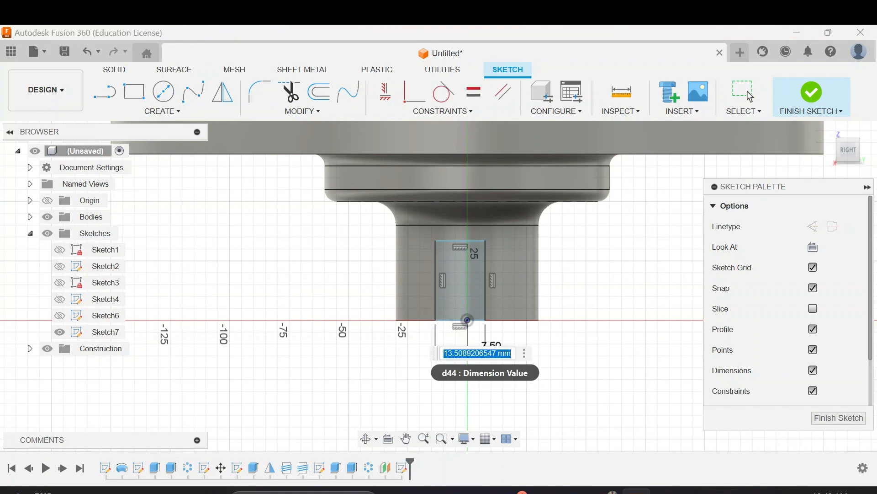
pyautogui.write('7.5')
pyautogui.press('Return')
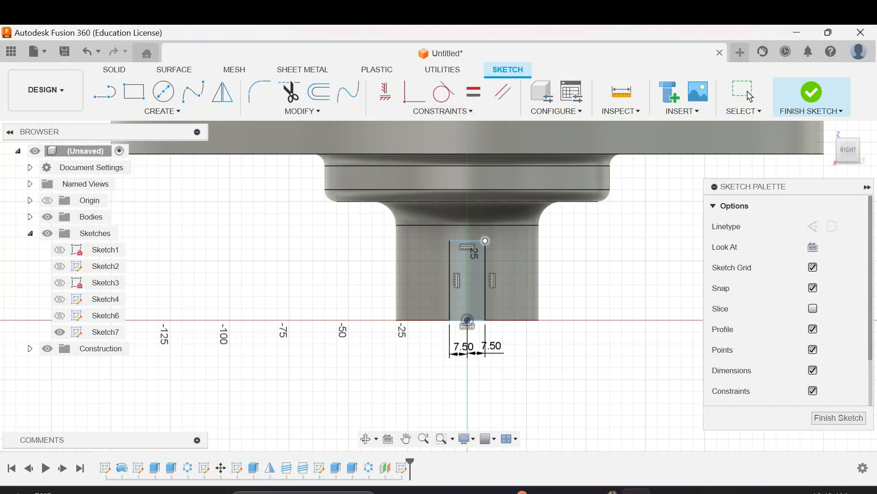
# Dimension the rectangle's height as 30 mm
pyautogui.click(485, 241)
pyautogui.click(620, 323)
pyautogui.write('30.00')
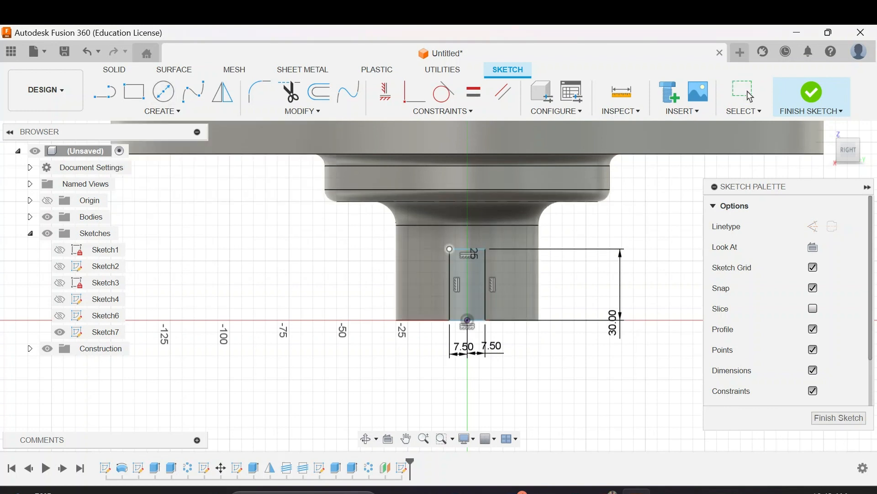
# Round the rectangle's upper end with a two-point circle spanning its width, trimming the surplus lines, and finish the sketch
pyautogui.click(460, 250)
pyautogui.click(462, 236)
pyautogui.press('Escape')
pyautogui.press('c')
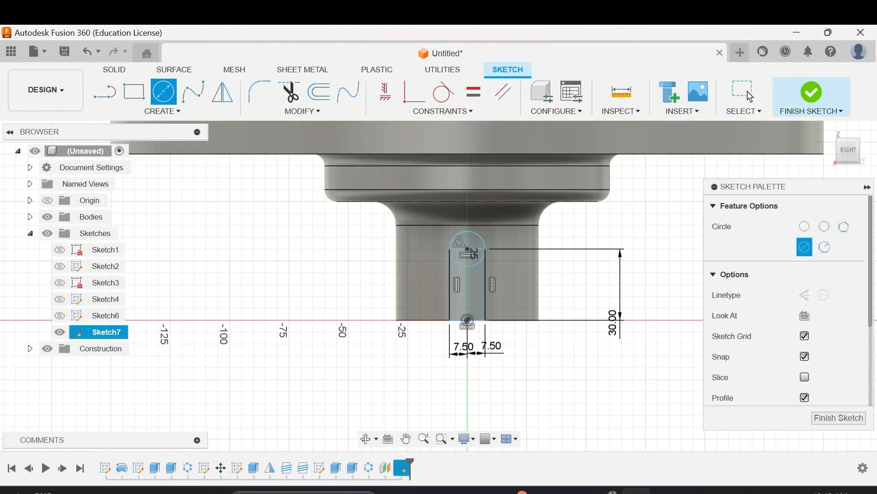
pyautogui.press('Escape')
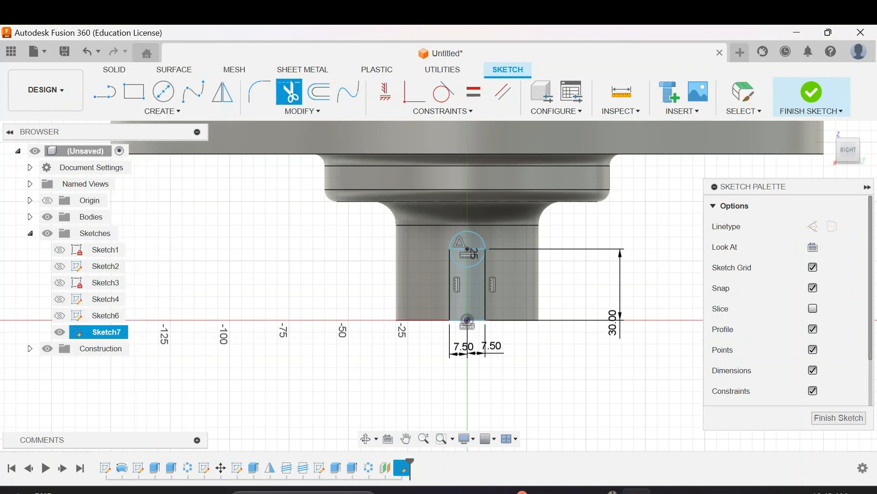
pyautogui.click(471, 253)
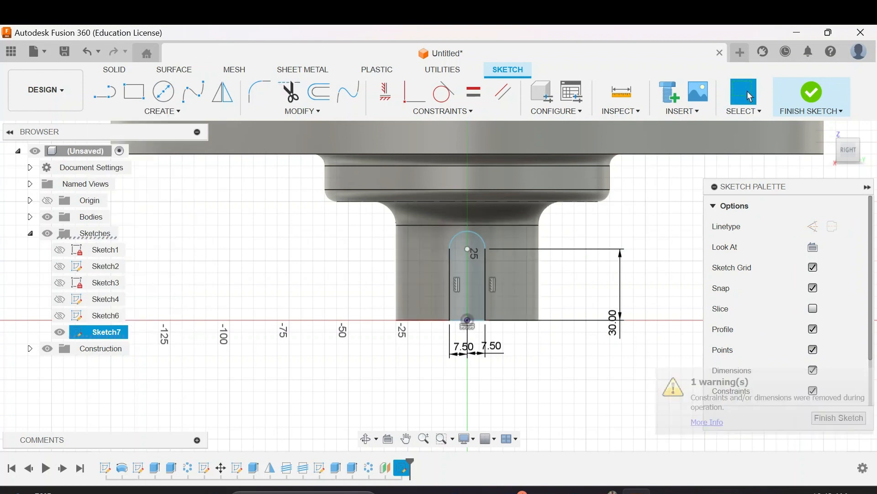
pyautogui.click(830, 95)
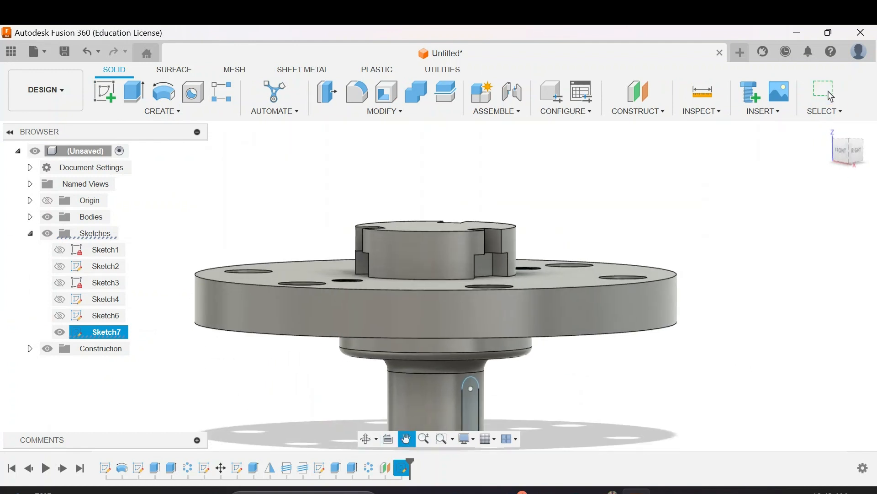
# Extrude the round-ended slot profile by -5 mm as a cut into the lower shaft
pyautogui.press('e')
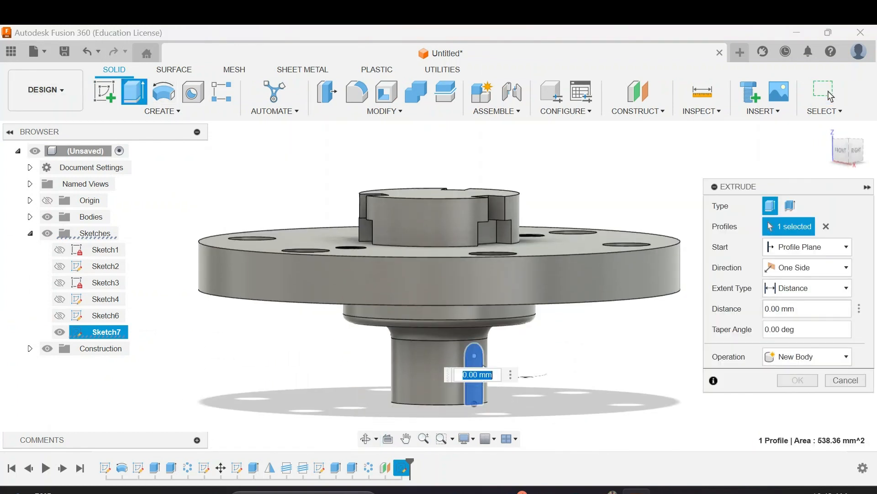
pyautogui.press('Return')
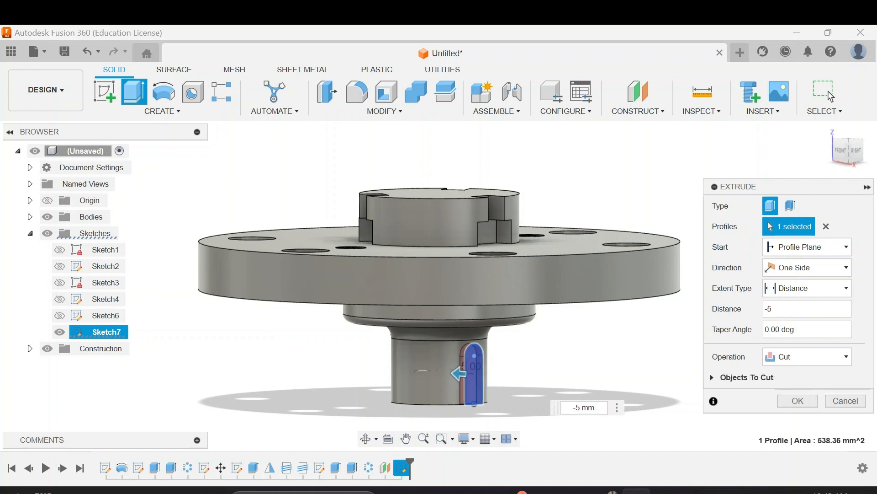
pyautogui.click(828, 130)
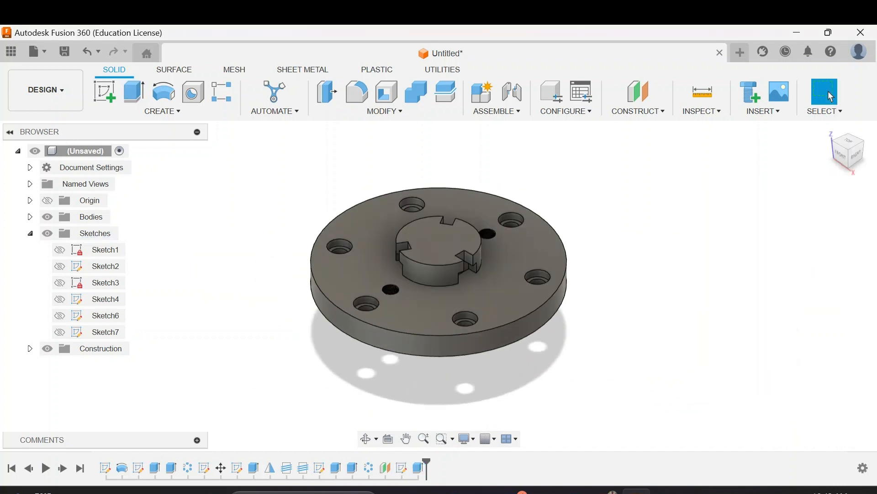
# Mirror the slot cut feature to the opposite side of the lower shaft across the vertical origin plane through its axis
pyautogui.keyDown('shift'); pyautogui.moveTo(457, 302); pyautogui.dragTo(498, 242, button='middle'); pyautogui.keyUp('shift')
pyautogui.click(162, 112)
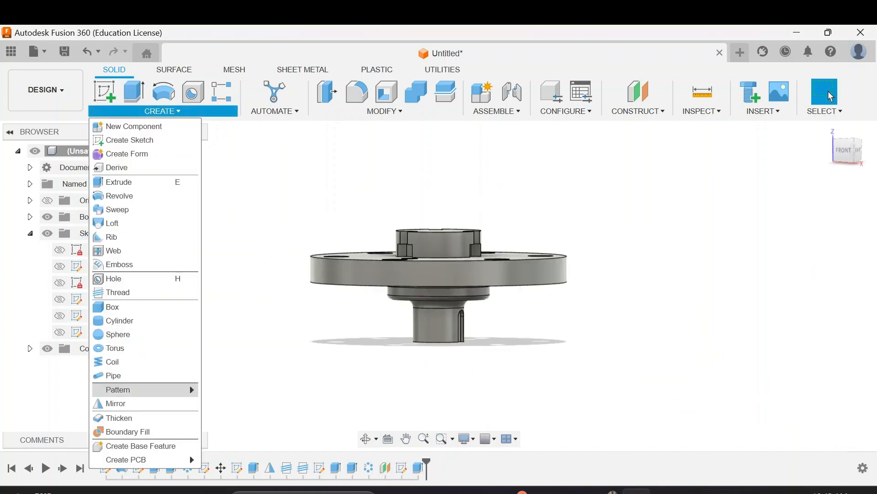
pyautogui.click(116, 403)
pyautogui.click(461, 325)
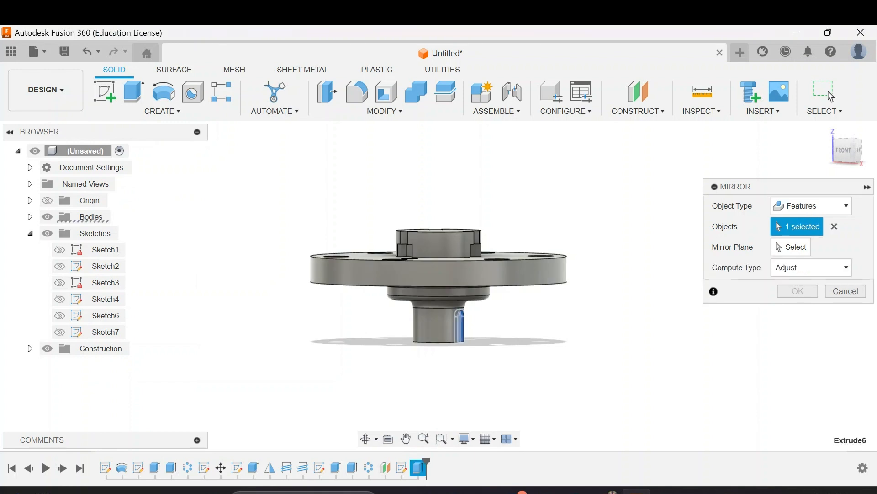
pyautogui.click(446, 322)
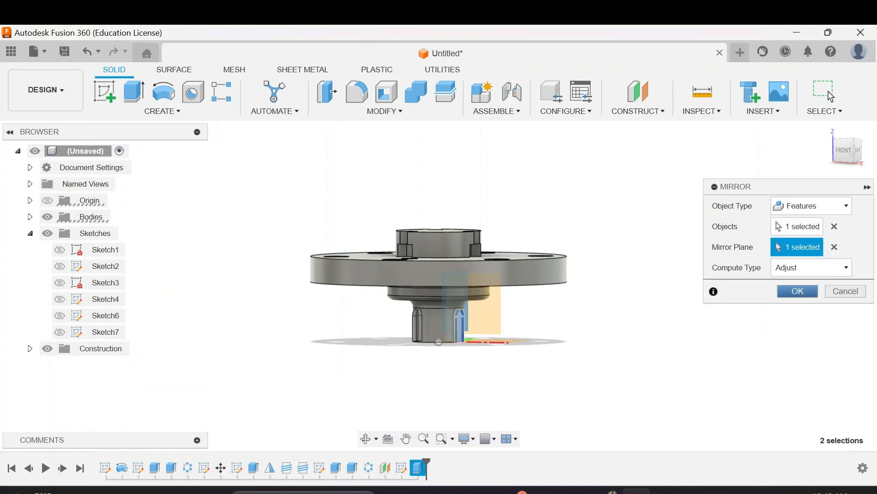
pyautogui.press('Return')
pyautogui.keyDown('shift'); pyautogui.moveTo(446, 322); pyautogui.dragTo(374, 319, button='middle'); pyautogui.keyUp('shift')
pyautogui.click(827, 130)
pyautogui.scroll(4, 481, 312)
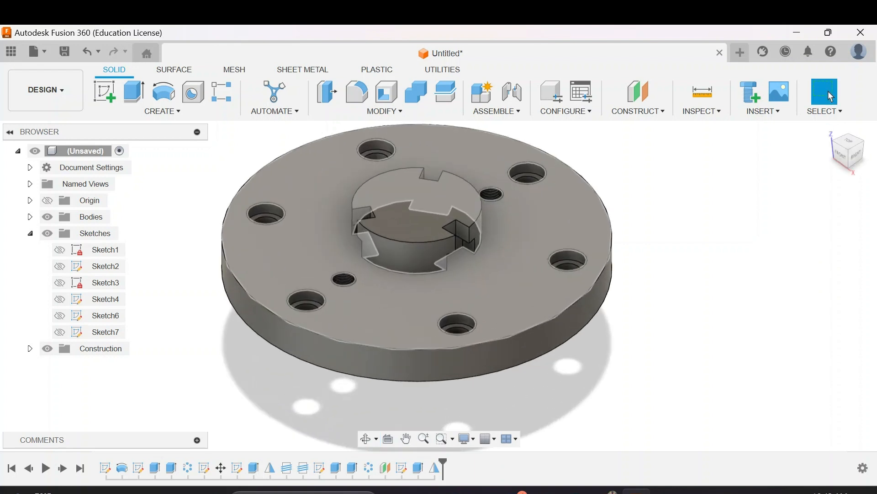